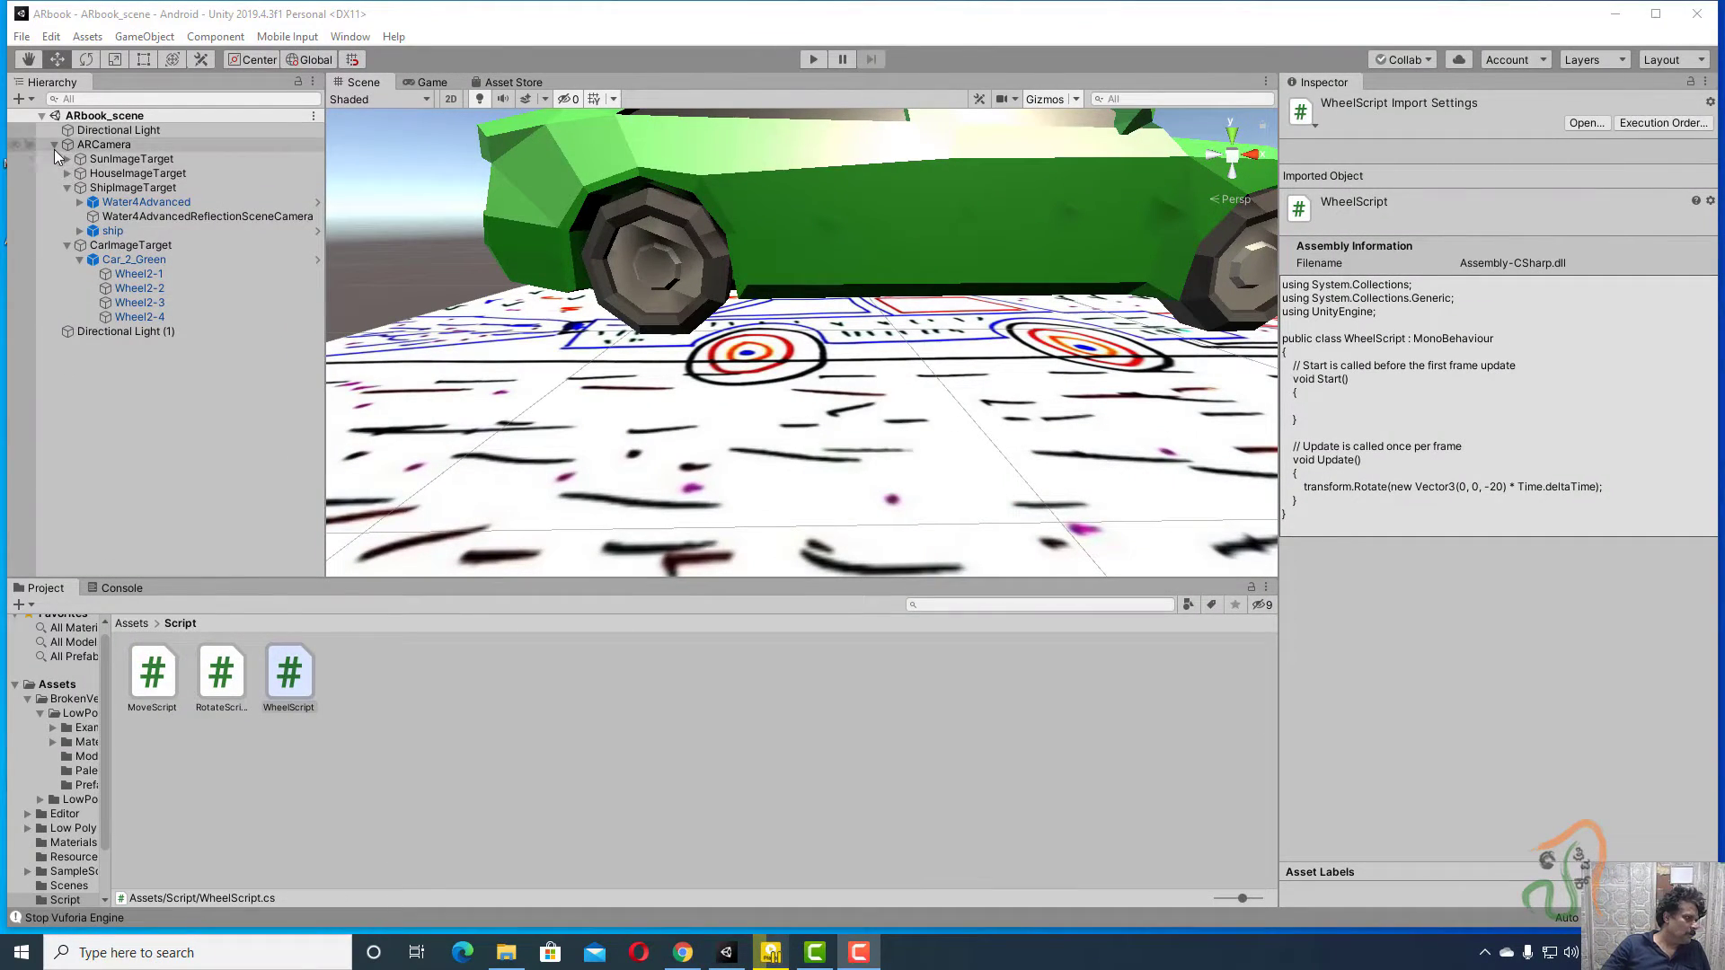
# Step: Collapse the ship and car image targets in the scene hierarchy and add a Vuforia Image Target under ARCamera
pyautogui.click(67, 244)
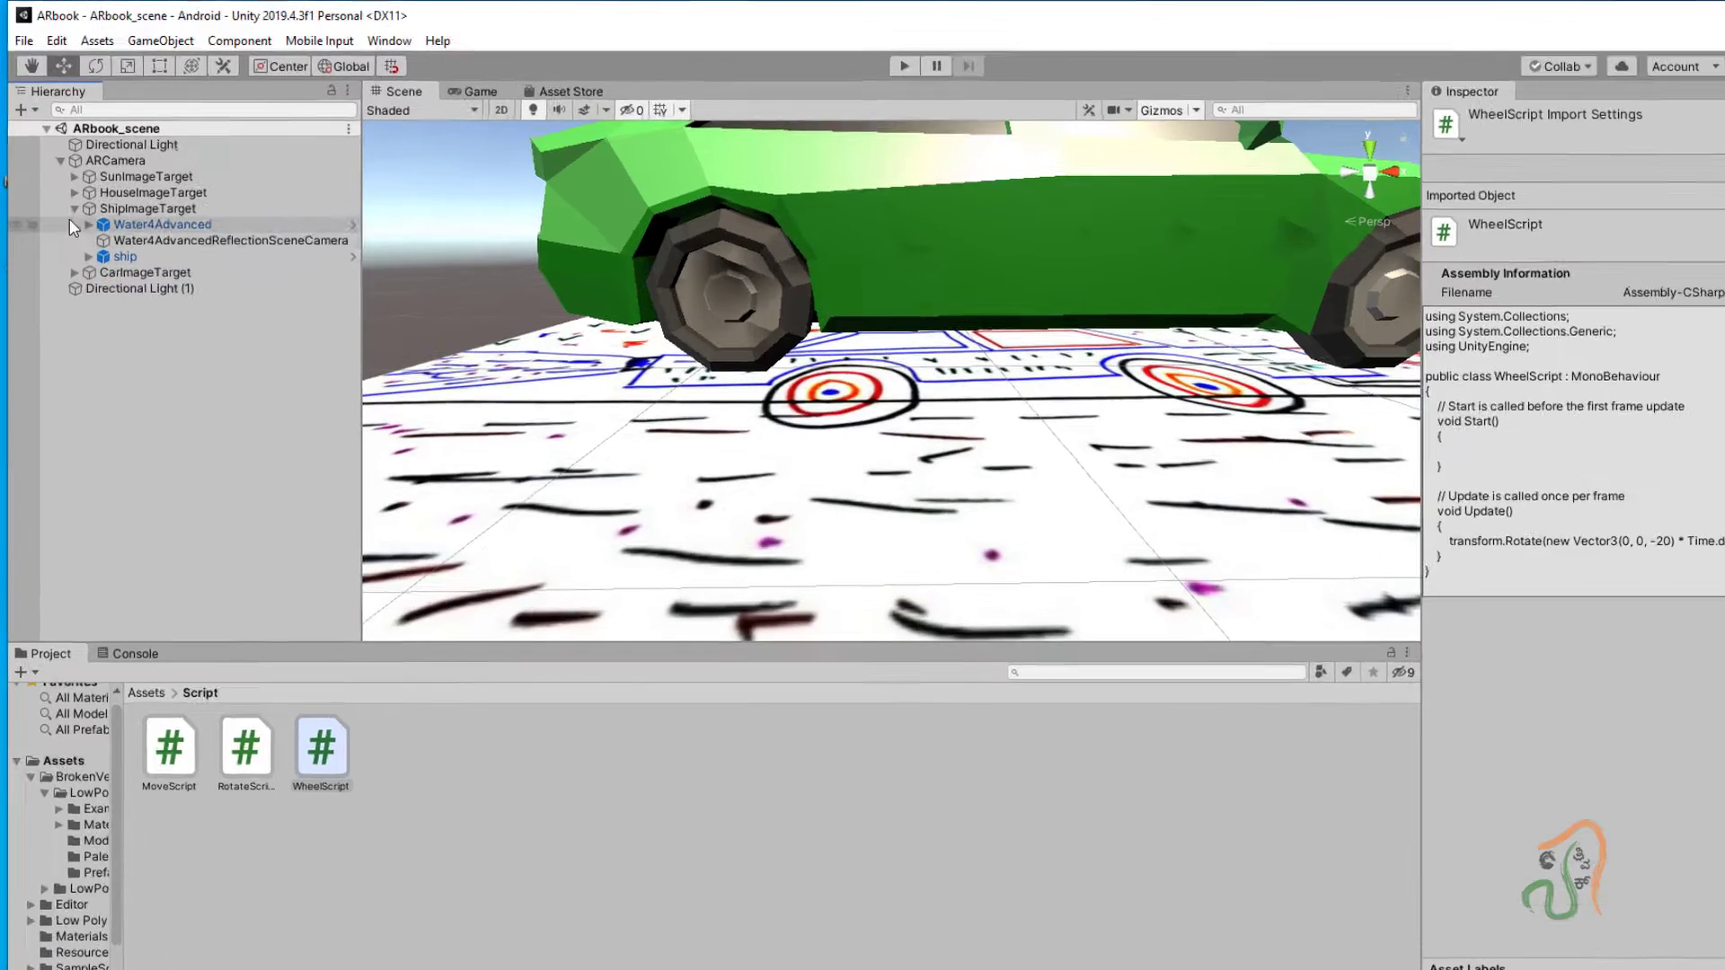
pyautogui.click(73, 209)
pyautogui.click(121, 161)
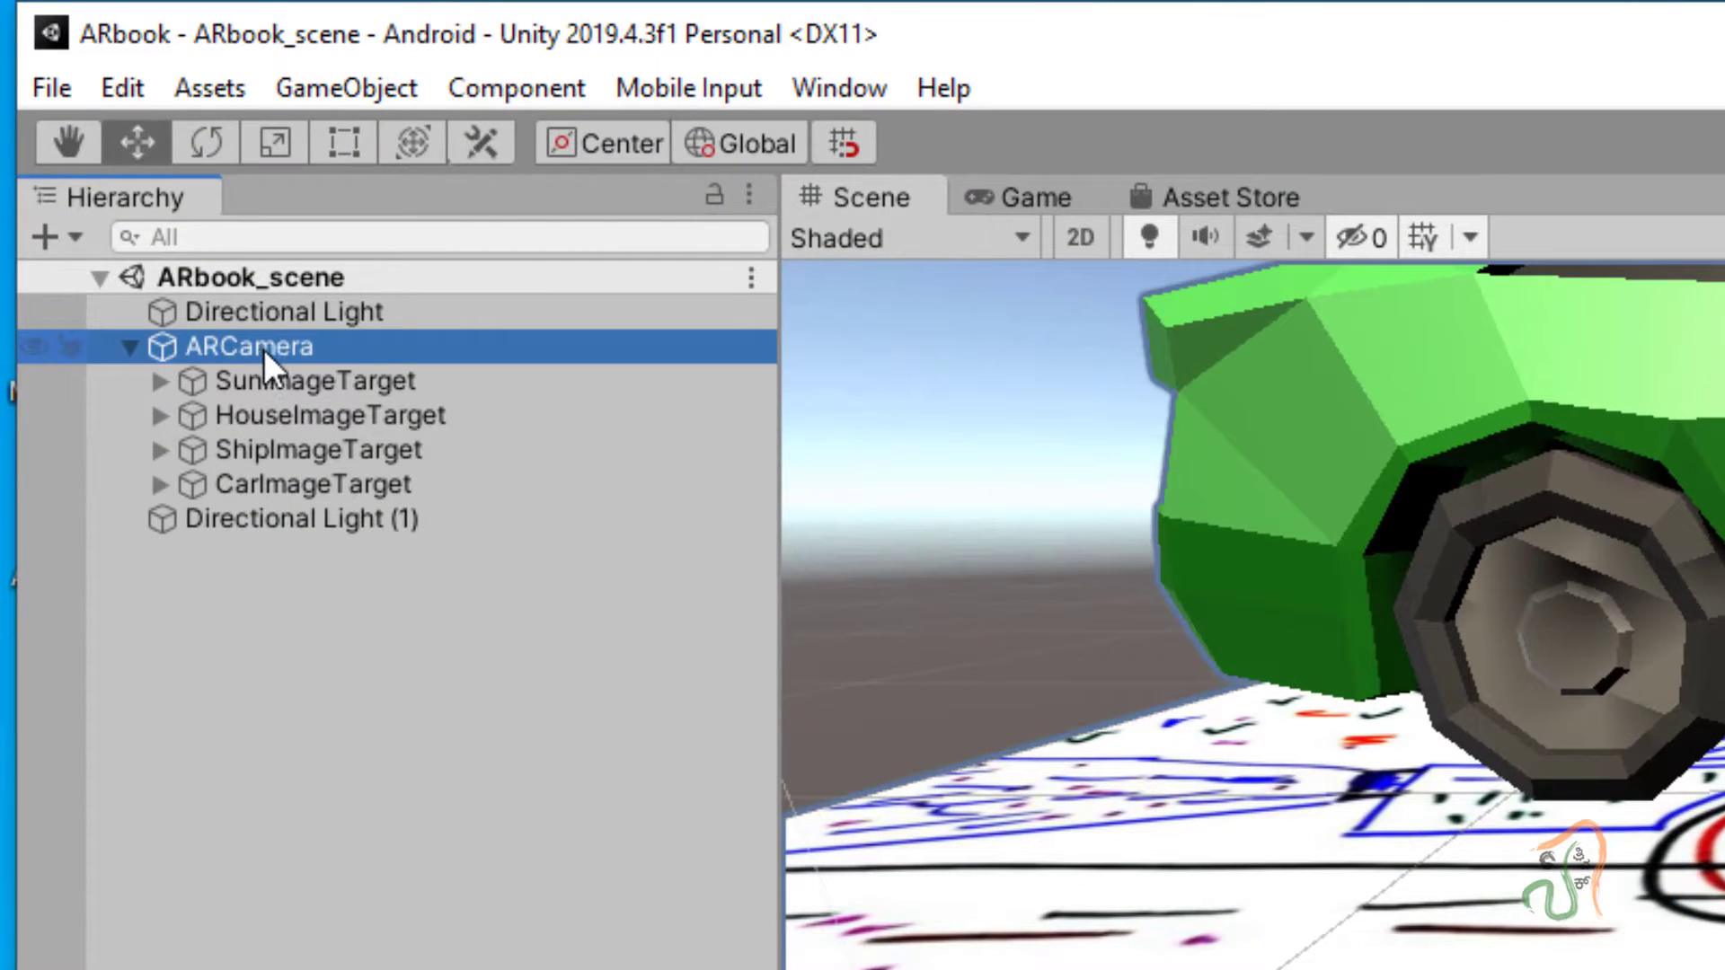
pyautogui.click(377, 97)
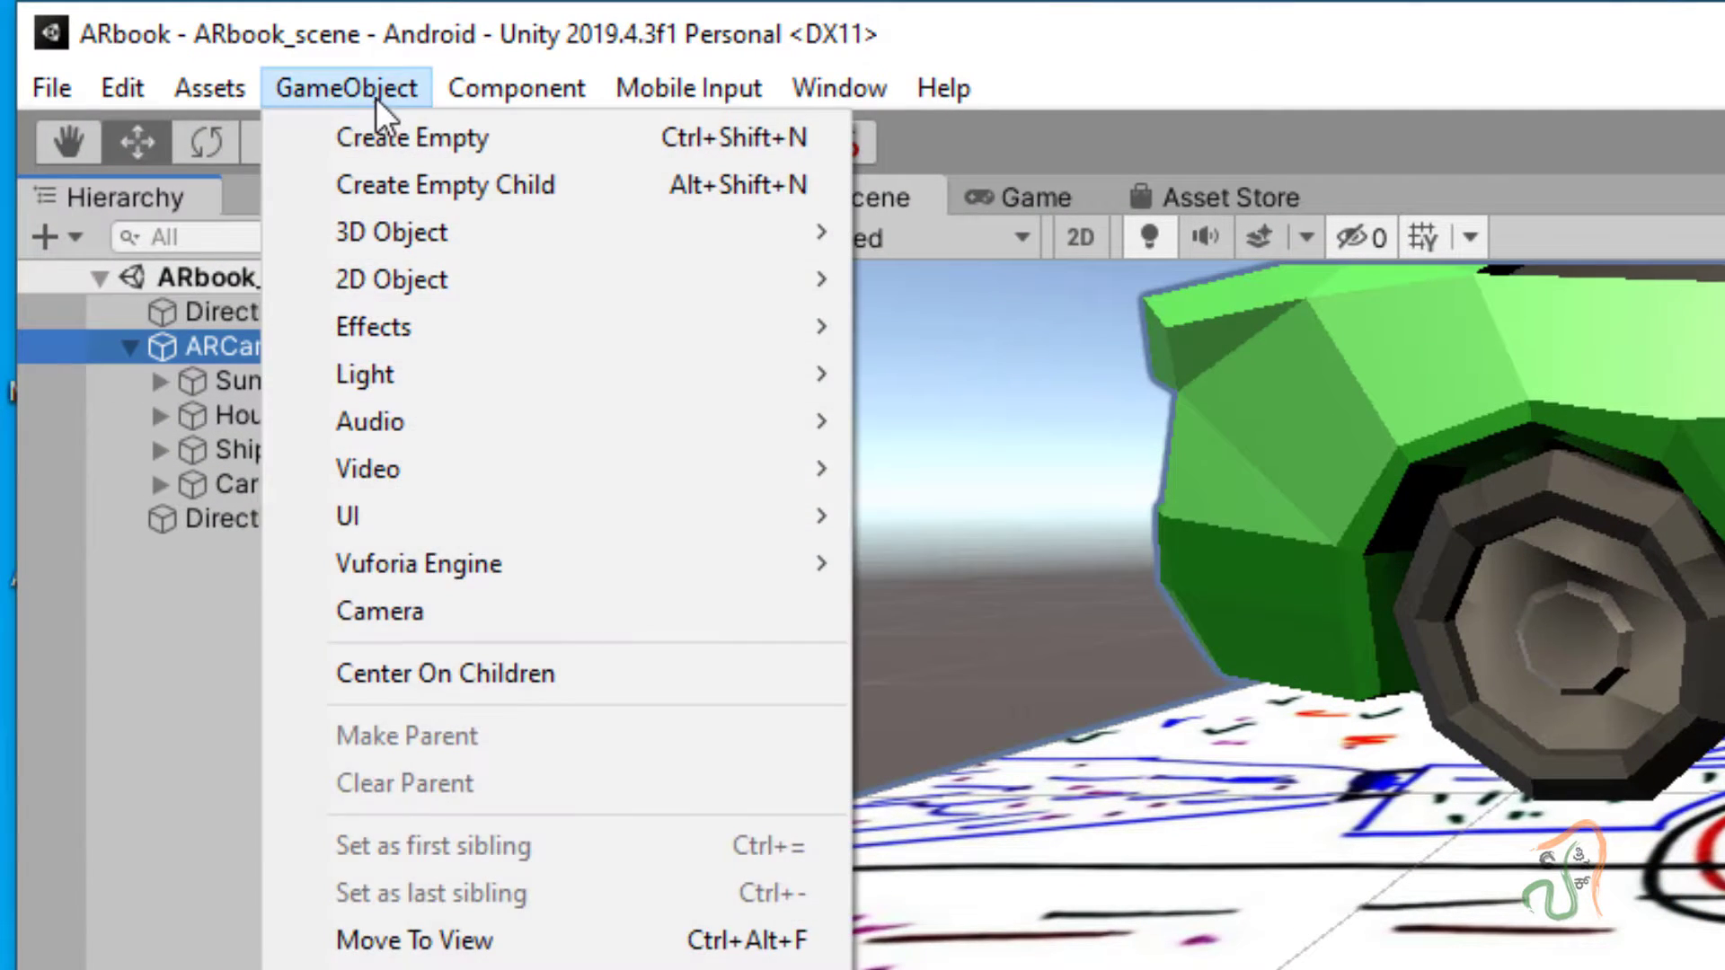
pyautogui.moveTo(433, 559)
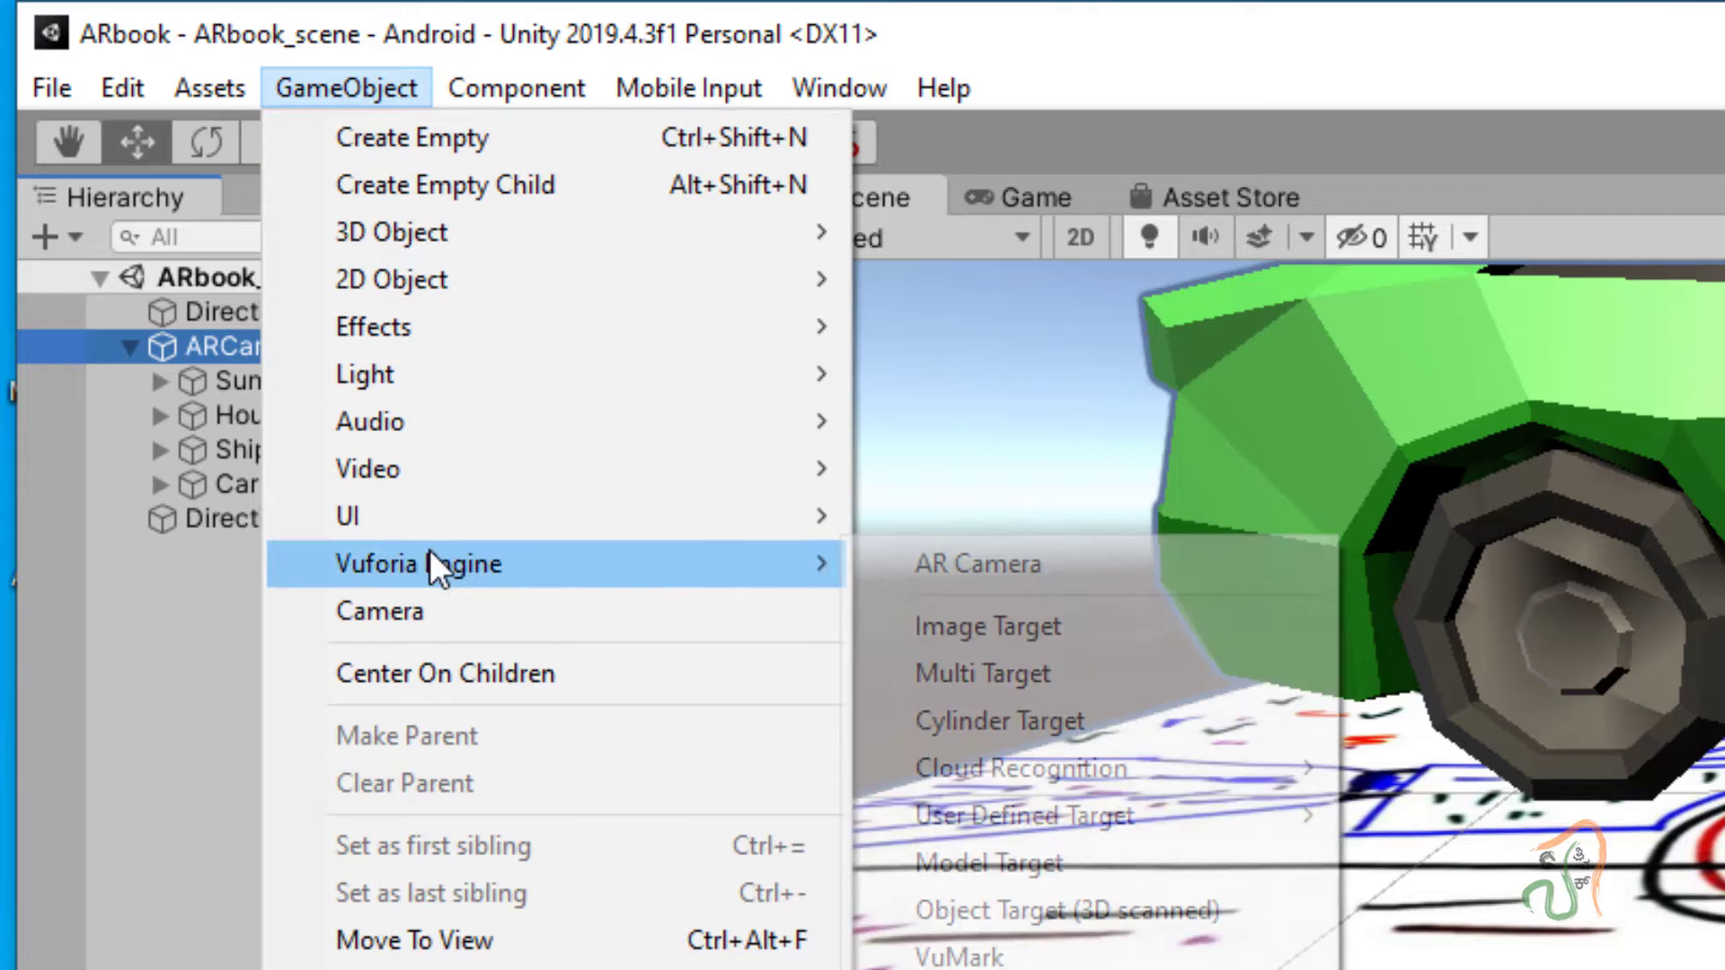
pyautogui.click(972, 626)
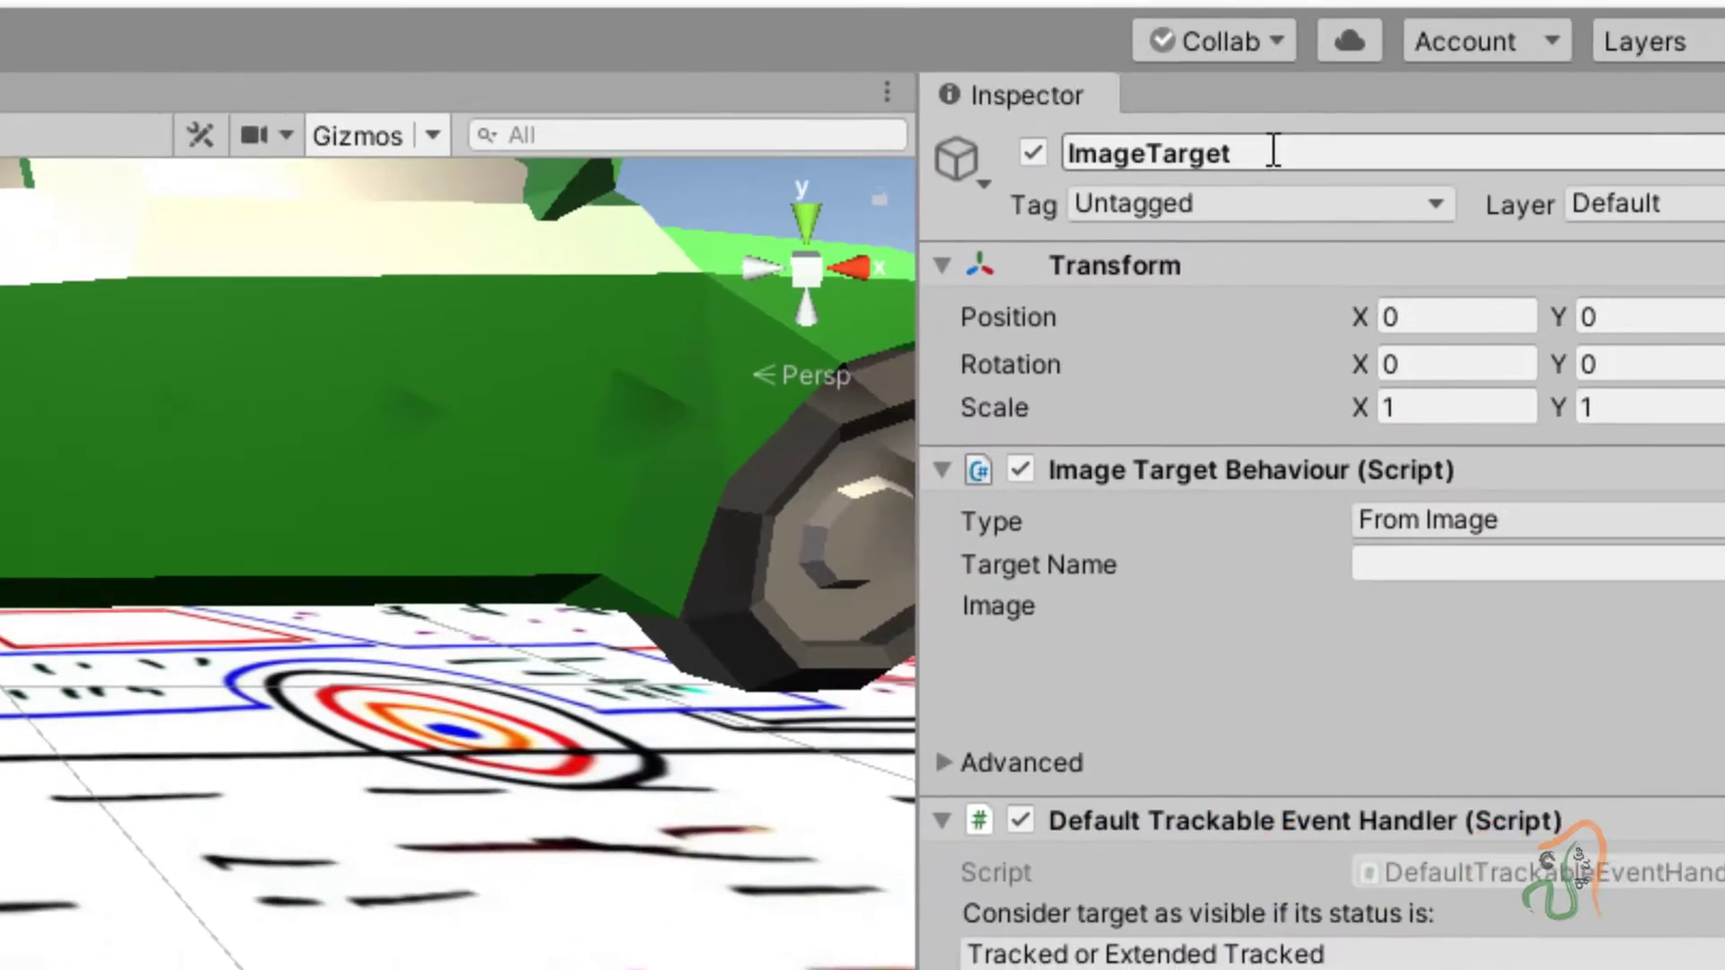
# Step: Try to rename the added image target as ForestImageTarget
pyautogui.click(1270, 146)
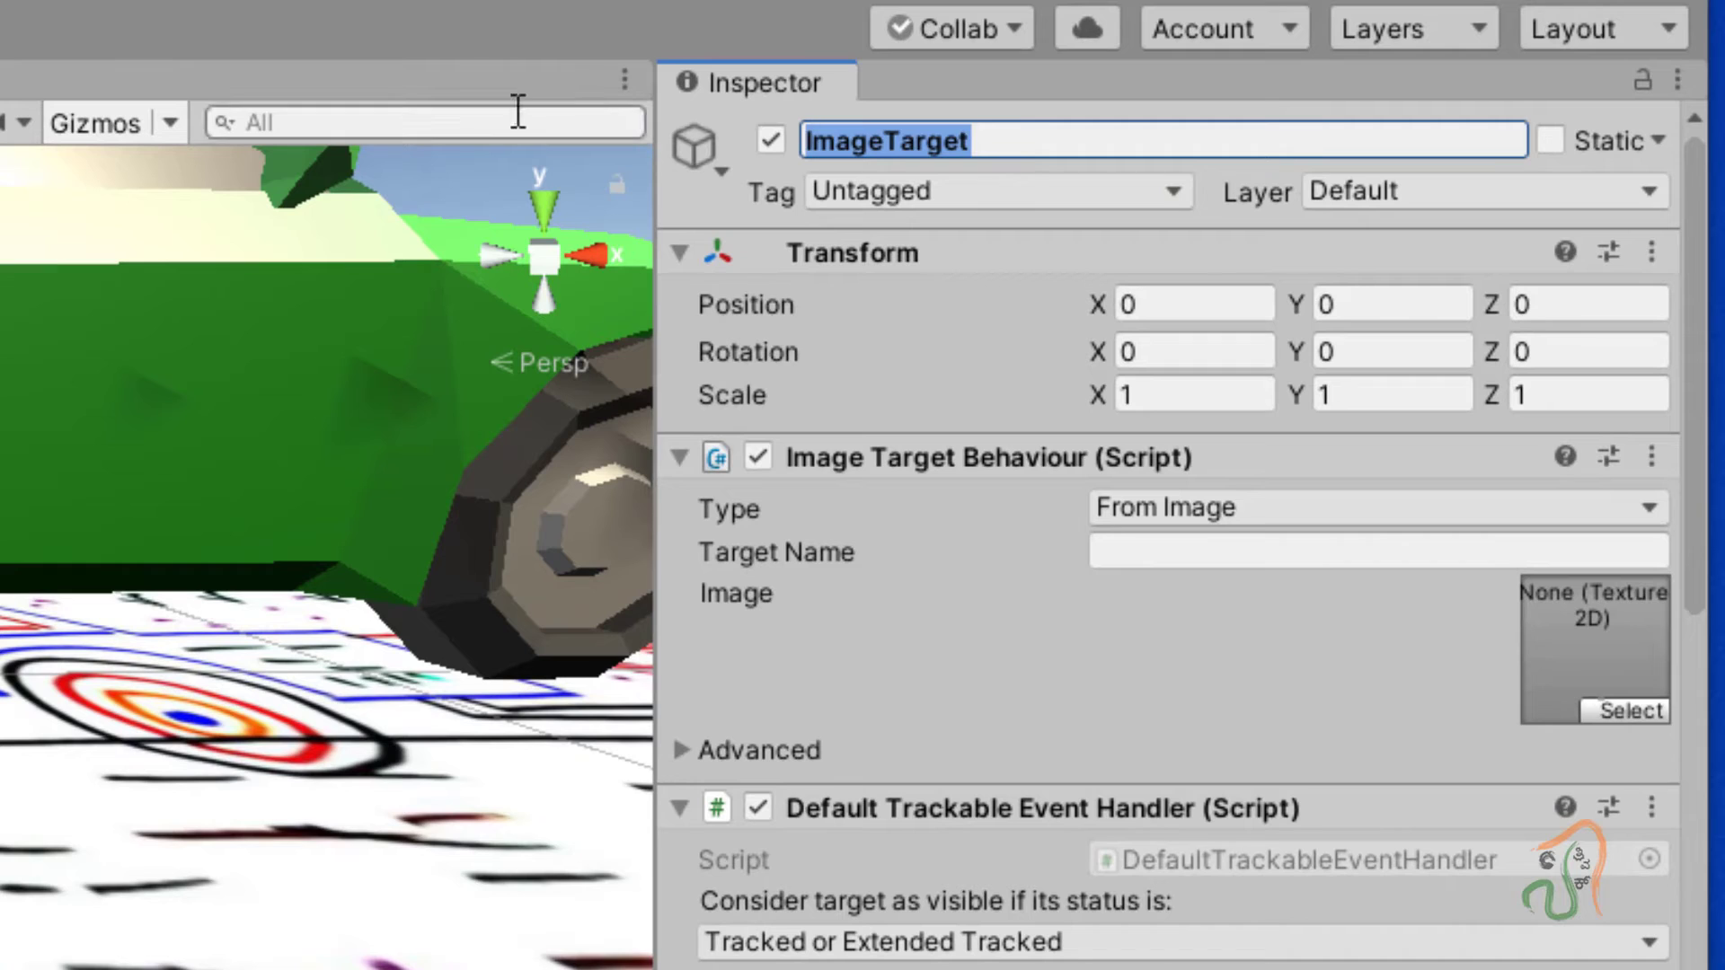
pyautogui.write('Forest')
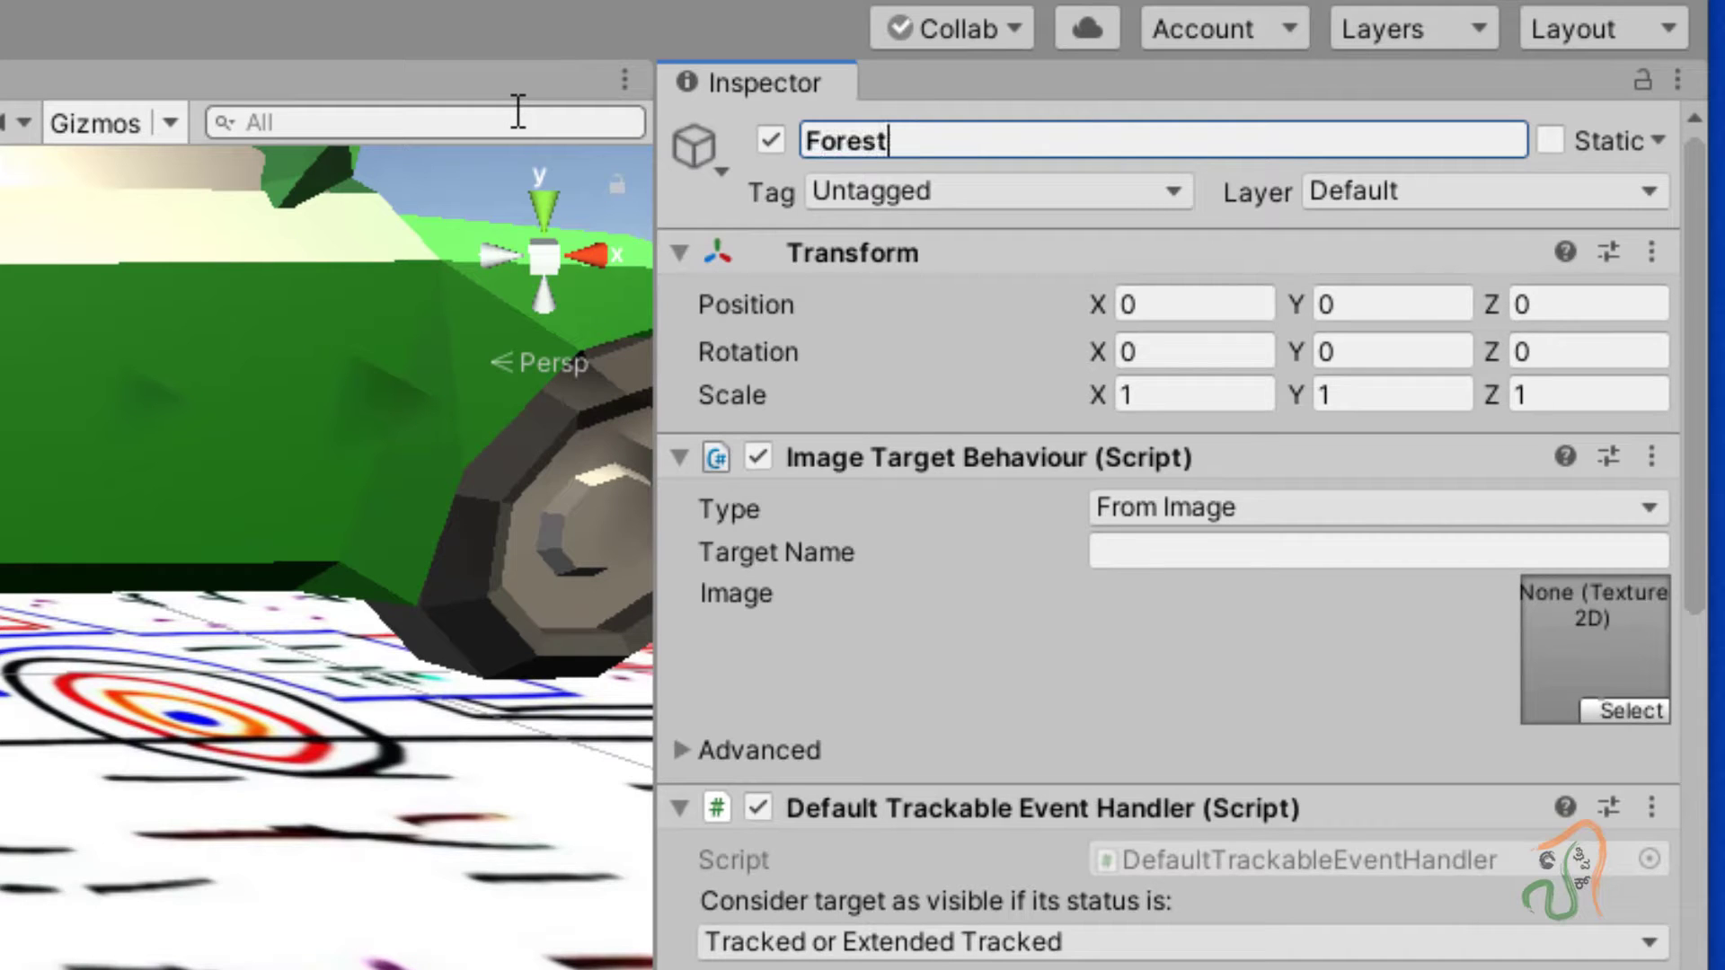
pyautogui.write('ImageT')
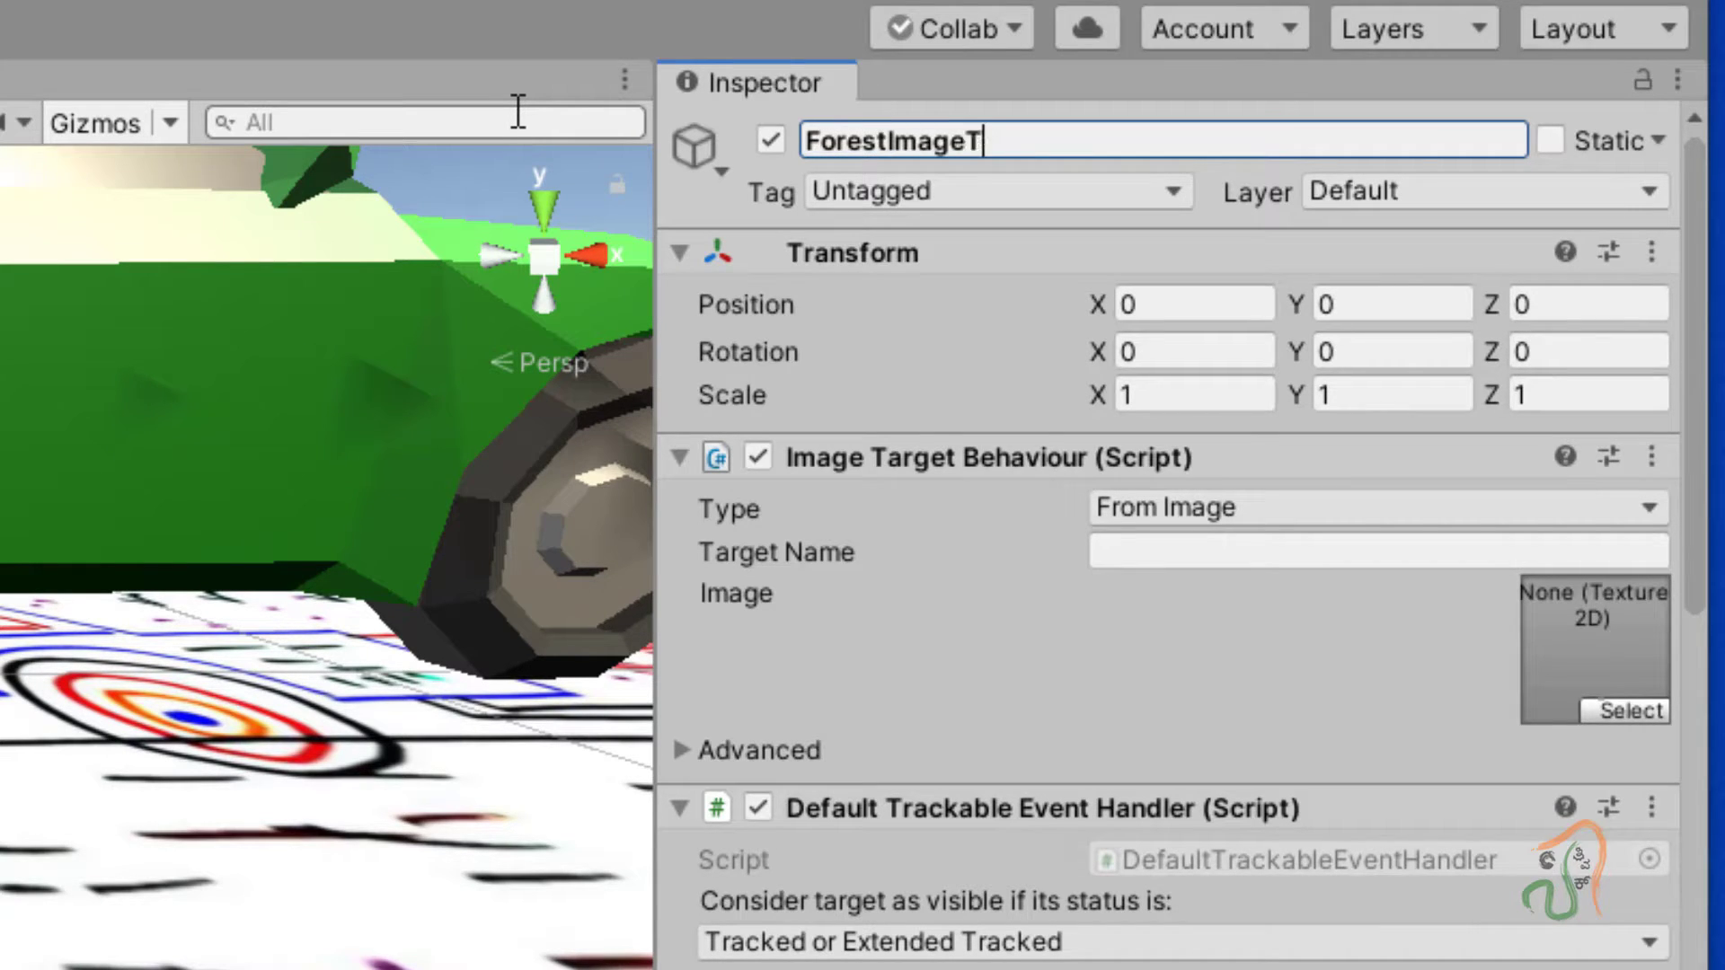
pyautogui.write('arget')
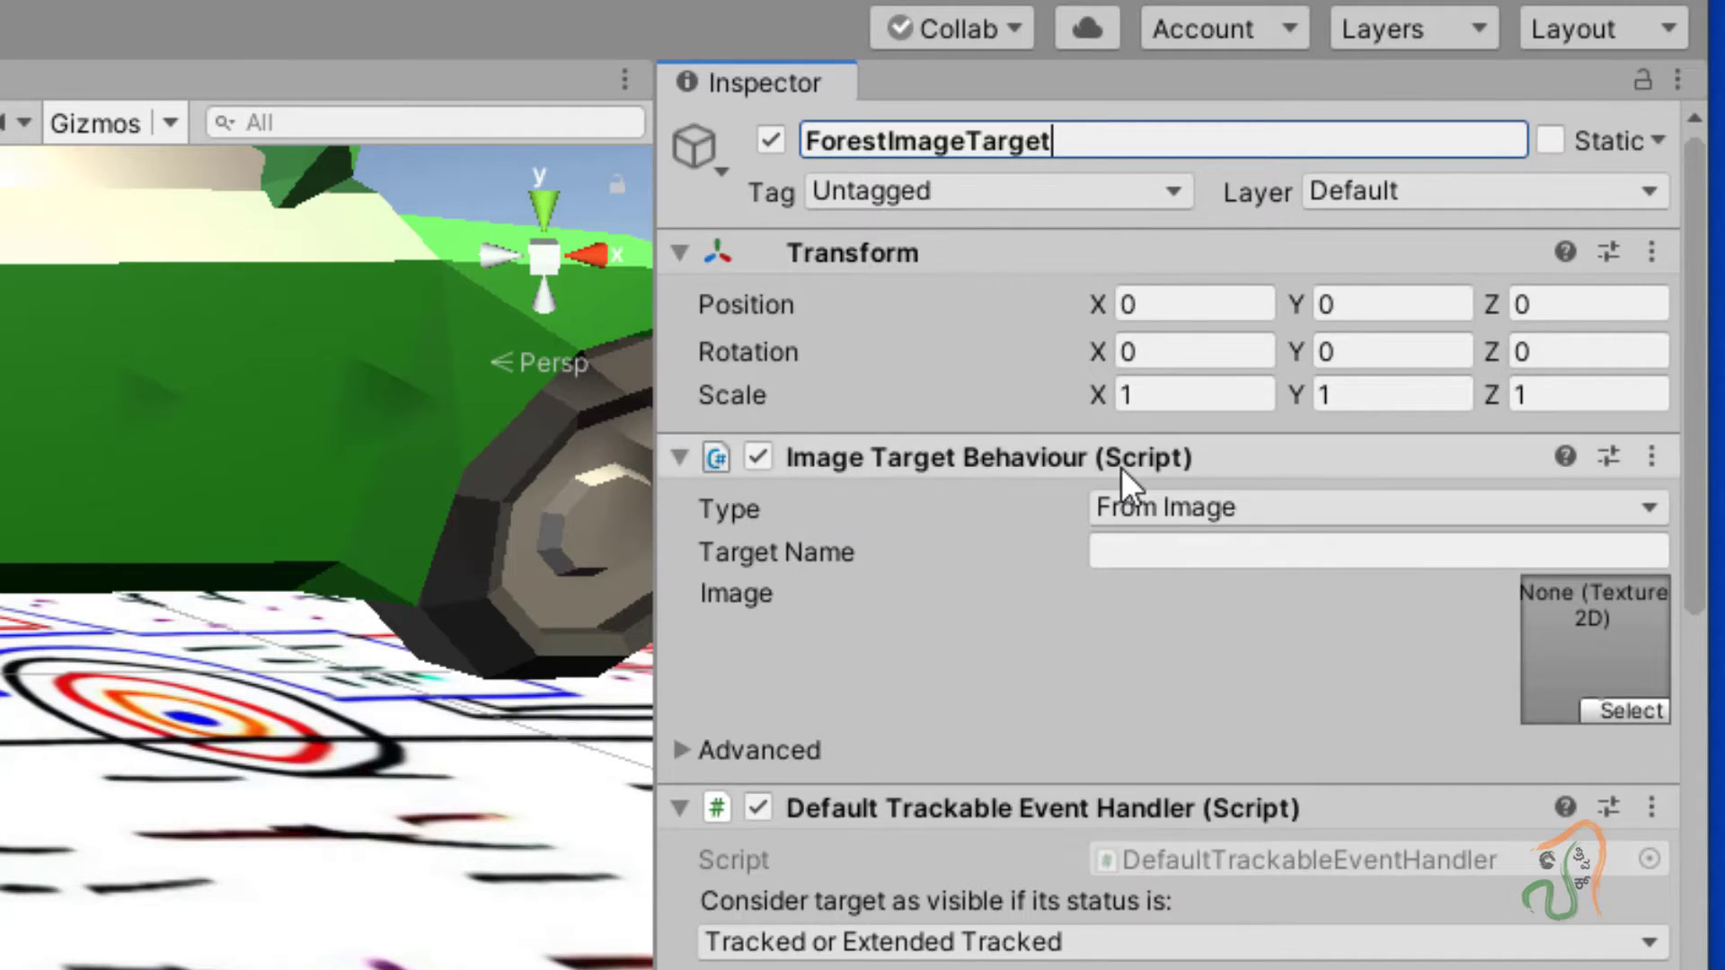
# Step: Set the image target's type to From Database, using the forest image from ARbookdatabase
pyautogui.click(1290, 515)
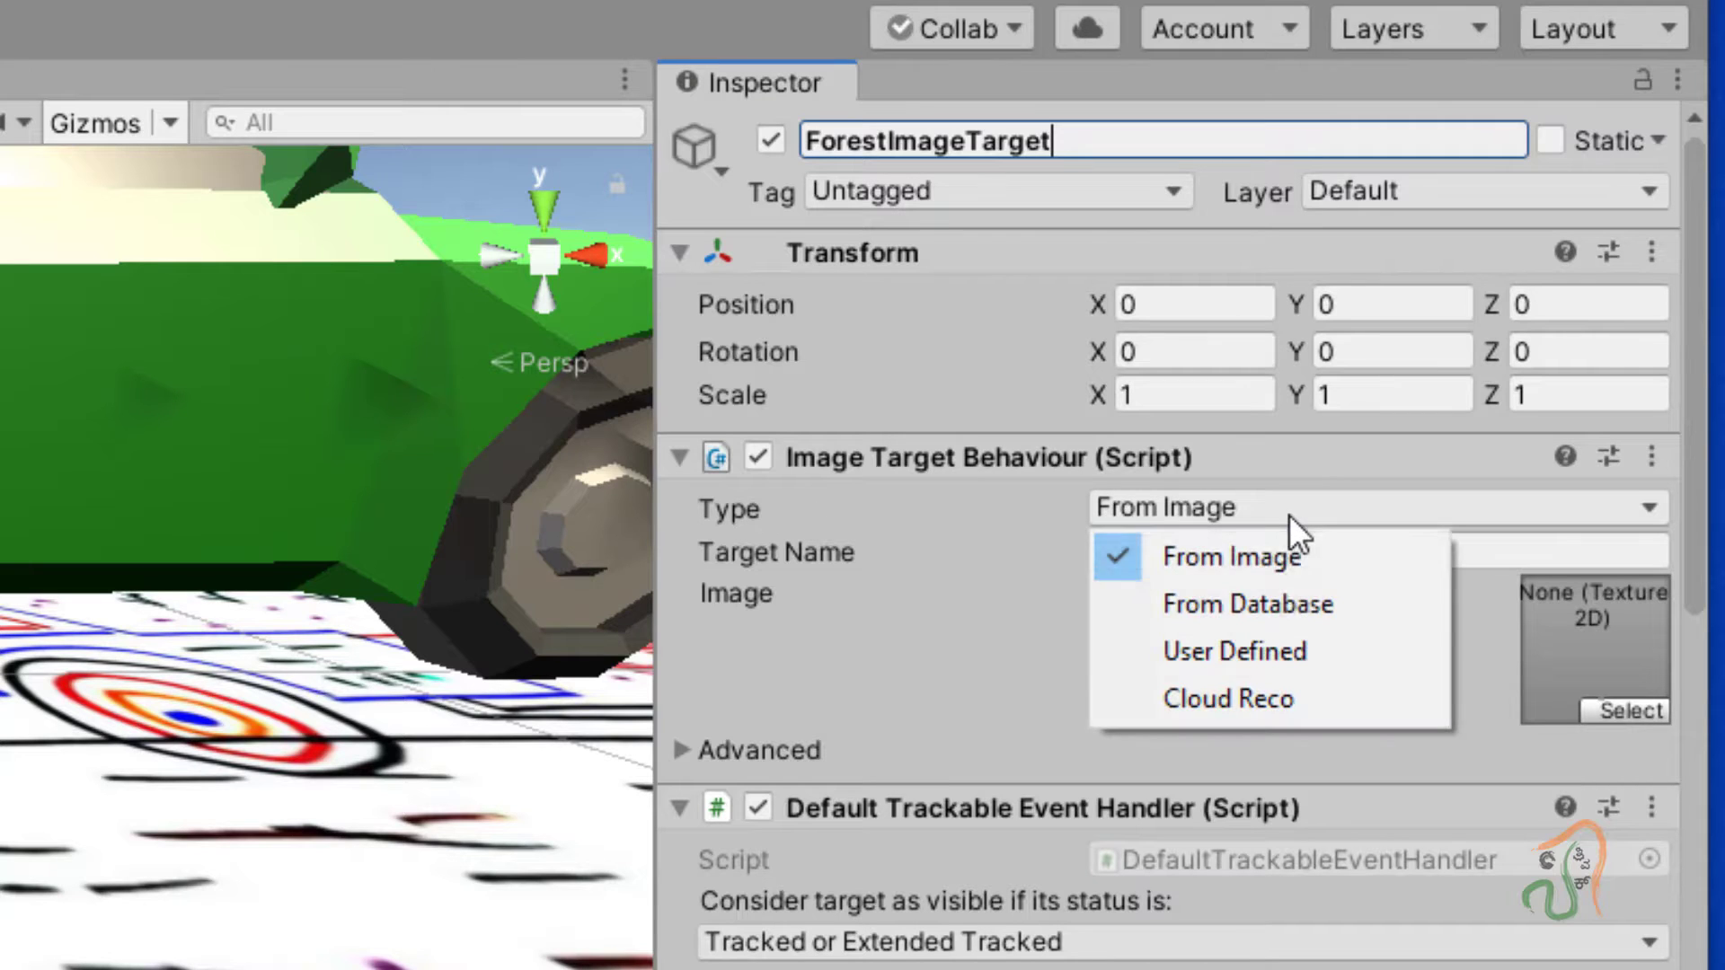
pyautogui.click(1285, 584)
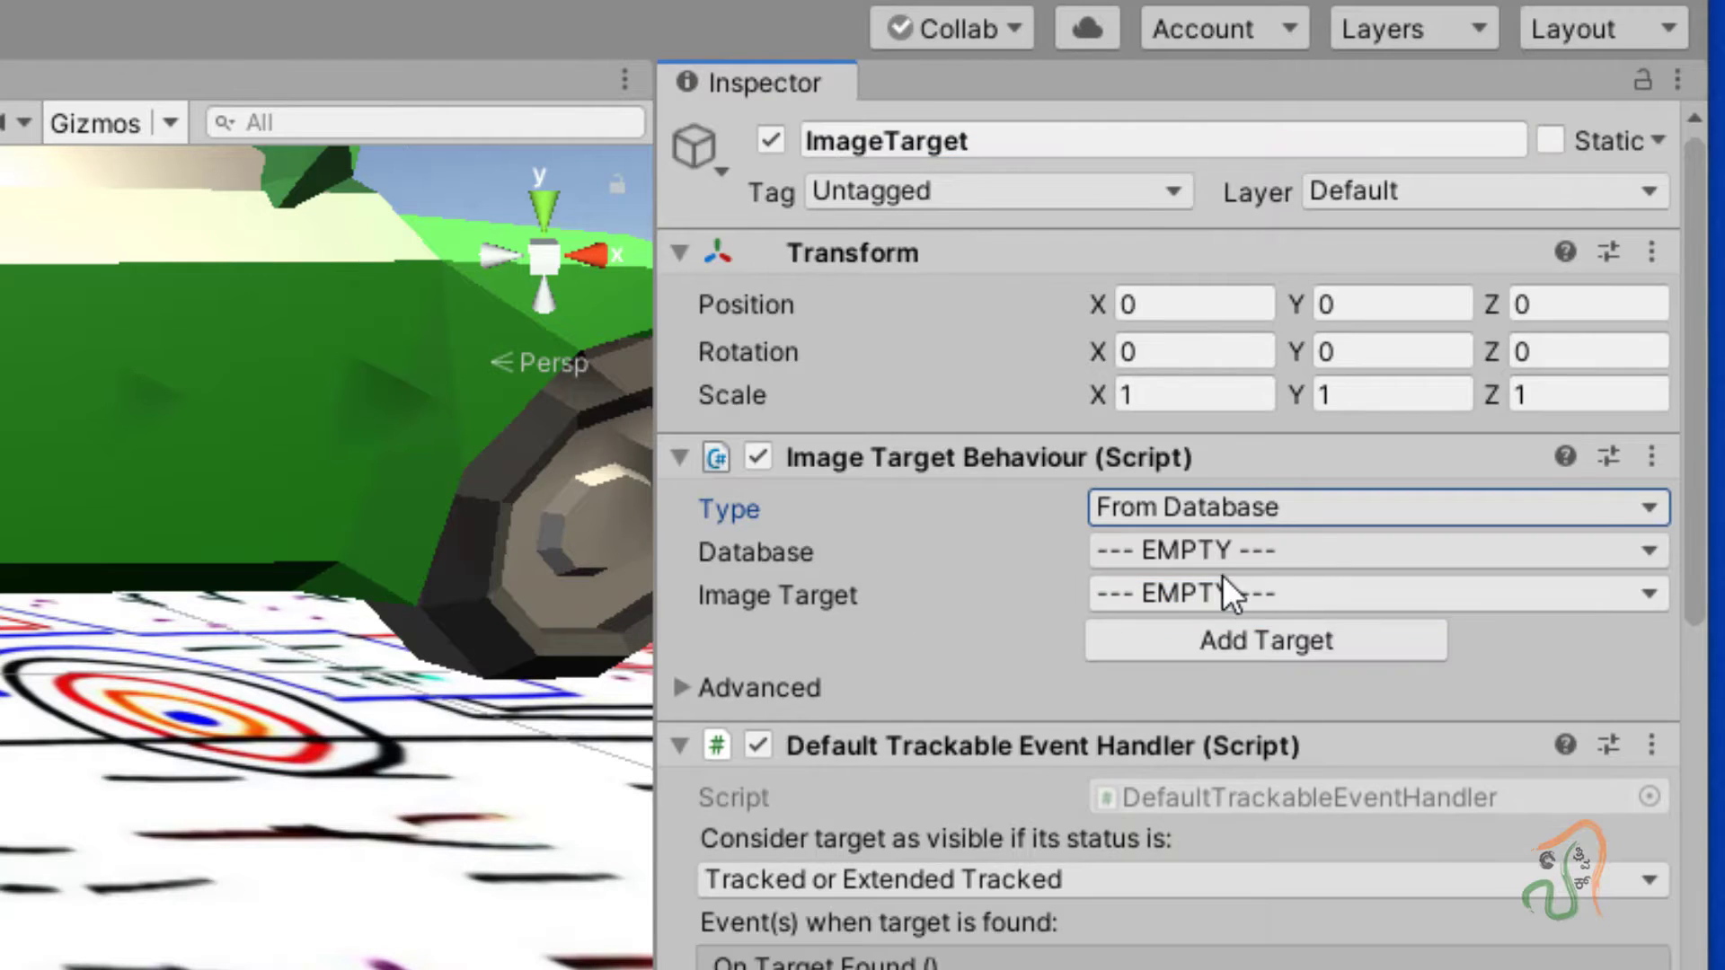
pyautogui.click(1247, 547)
pyautogui.click(1247, 644)
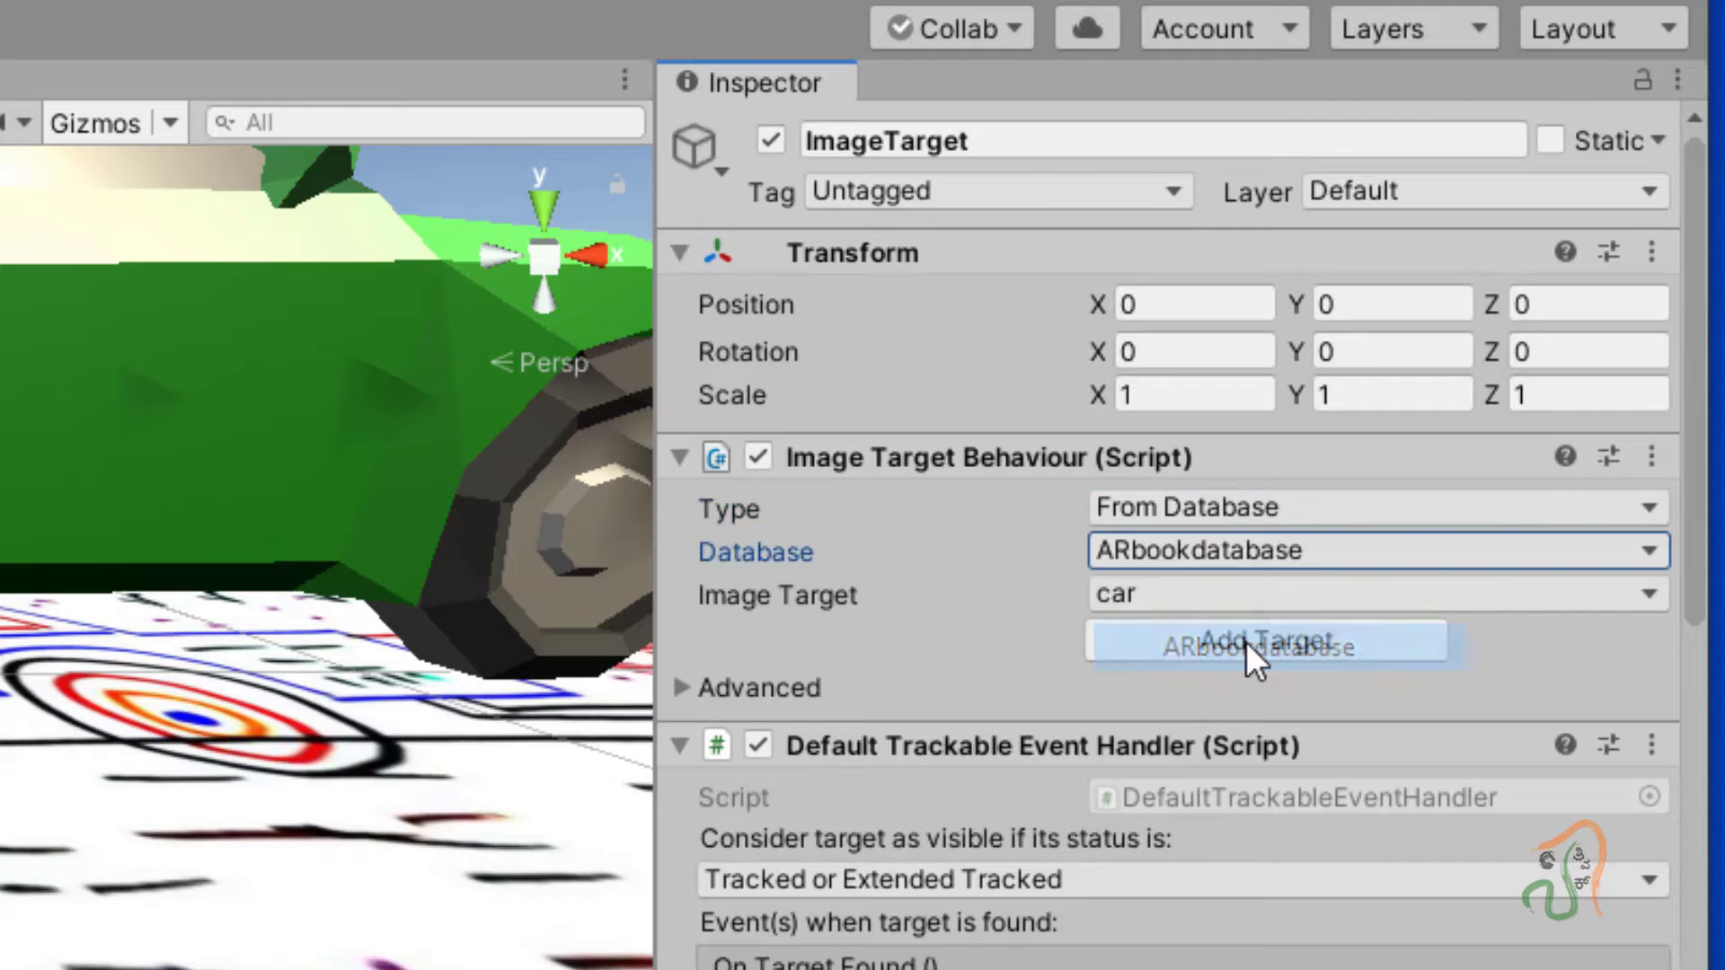
pyautogui.click(1204, 593)
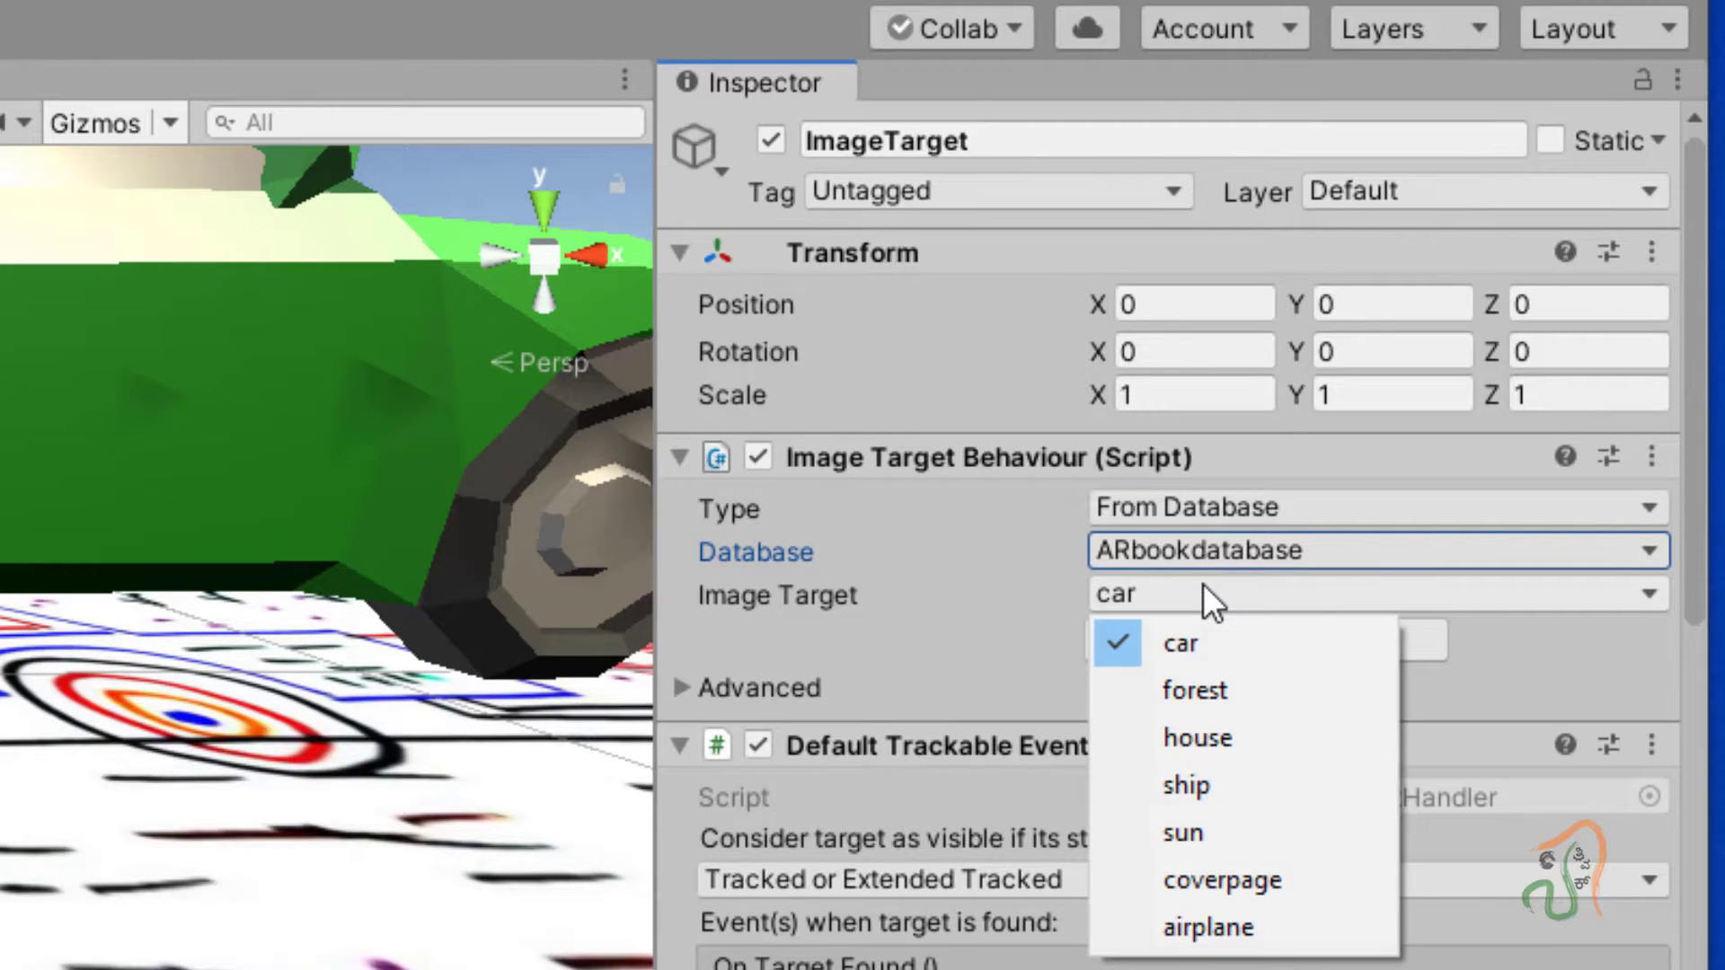
pyautogui.click(1291, 687)
# Step: Move the forest image target along X beyond the house target and set its X position to 10
pyautogui.scroll(-5, 24, 574)
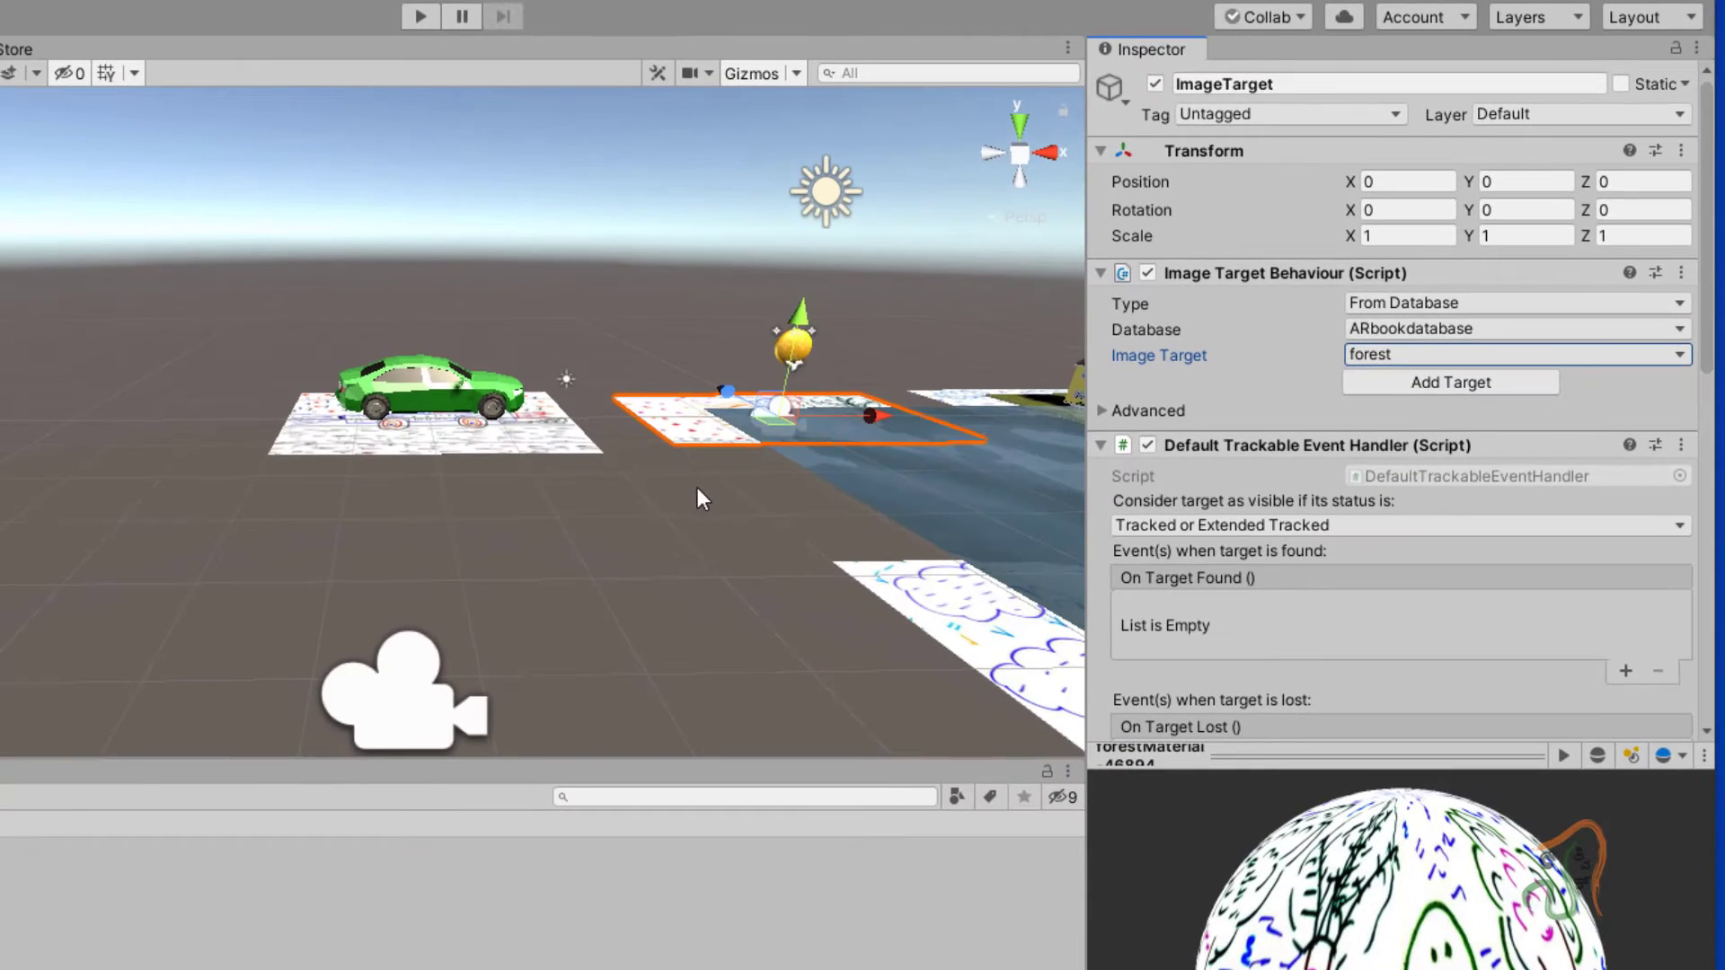
pyautogui.moveTo(697, 487); pyautogui.dragTo(401, 621, button='middle')
pyautogui.scroll(-3, 584, 573)
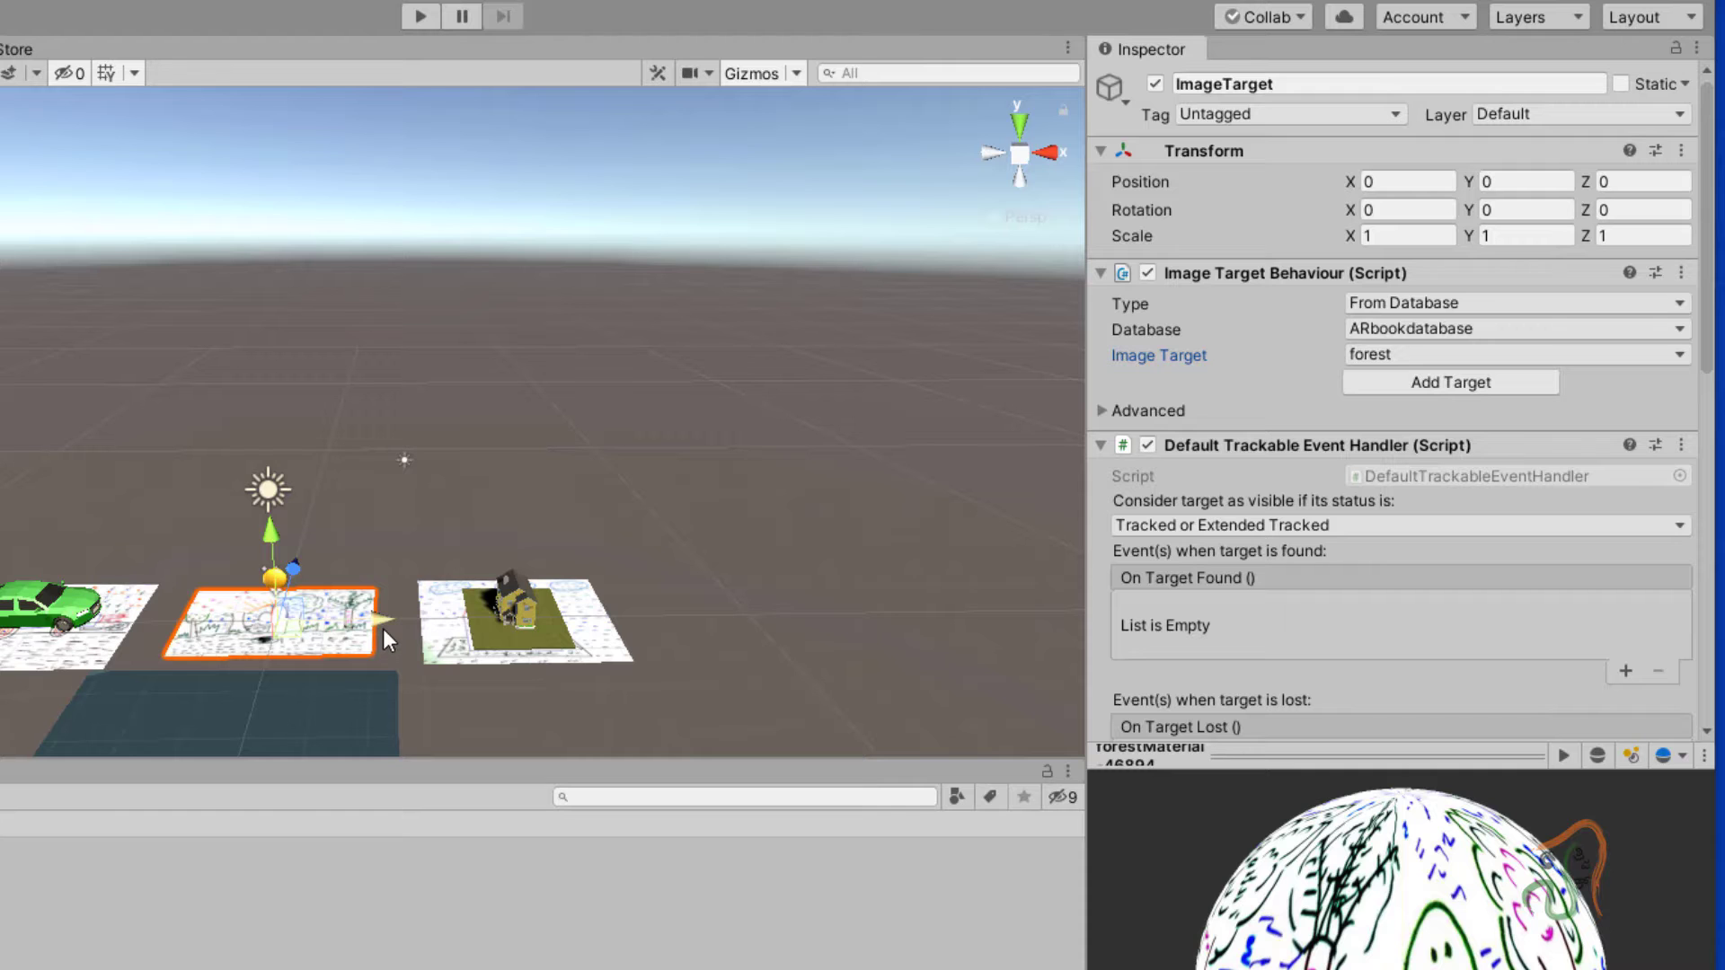
pyautogui.moveTo(382, 622); pyautogui.dragTo(896, 653)
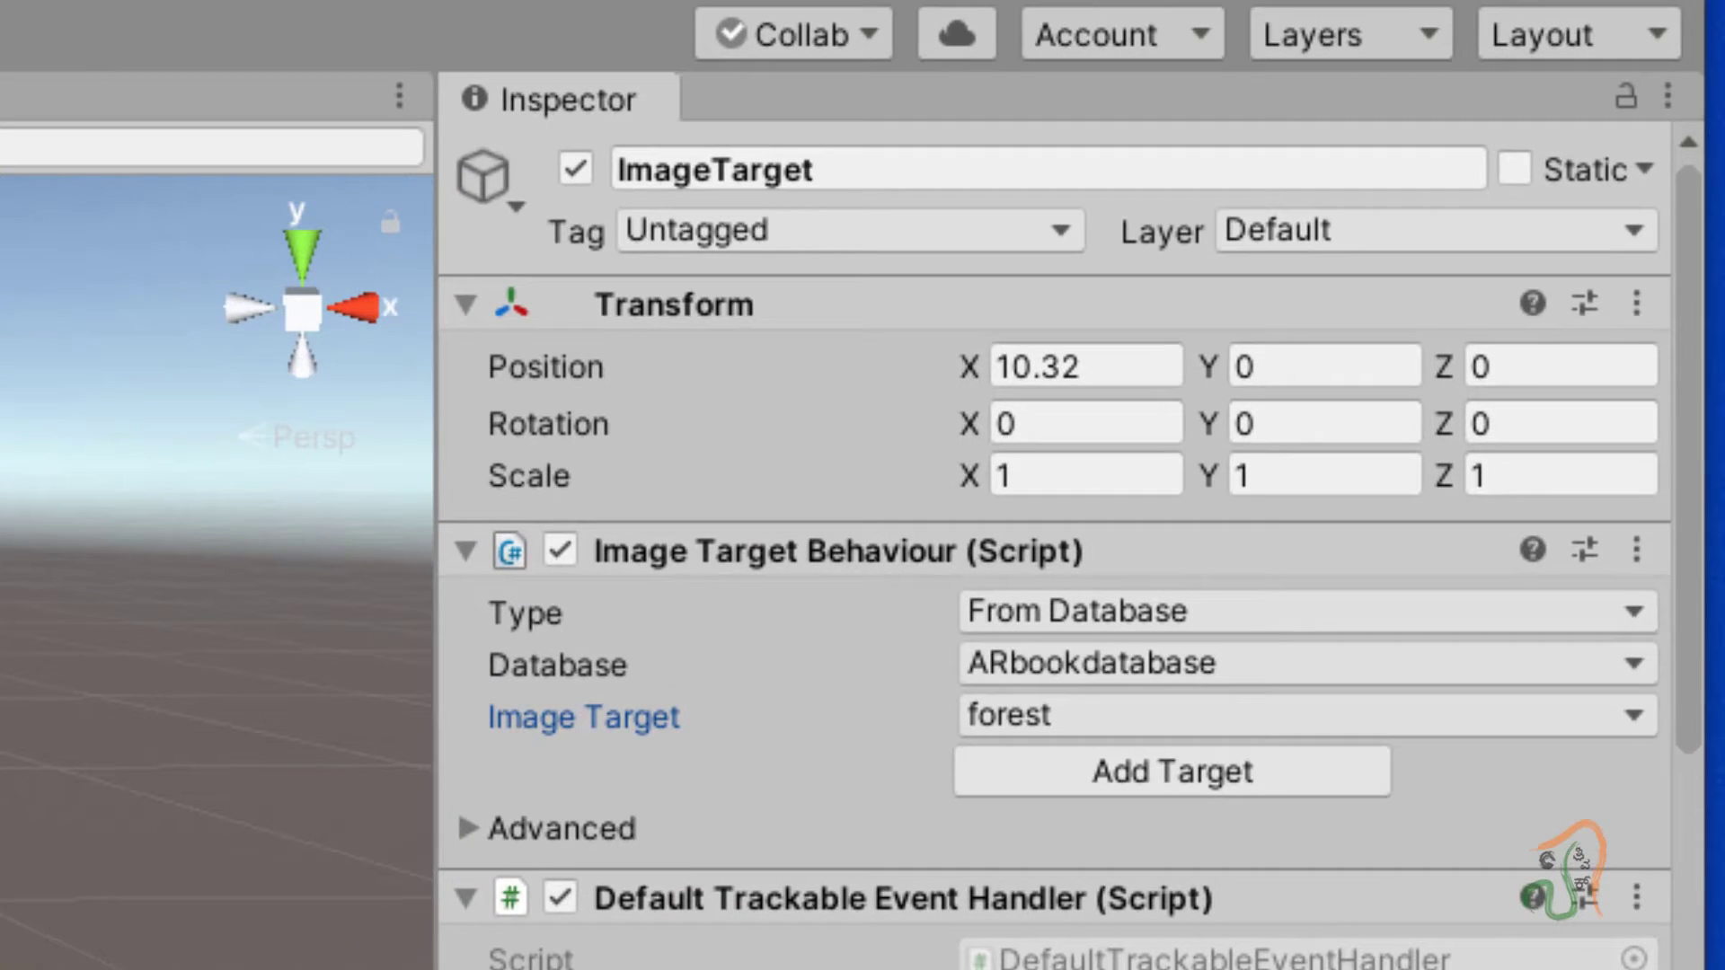
pyautogui.click(1140, 367)
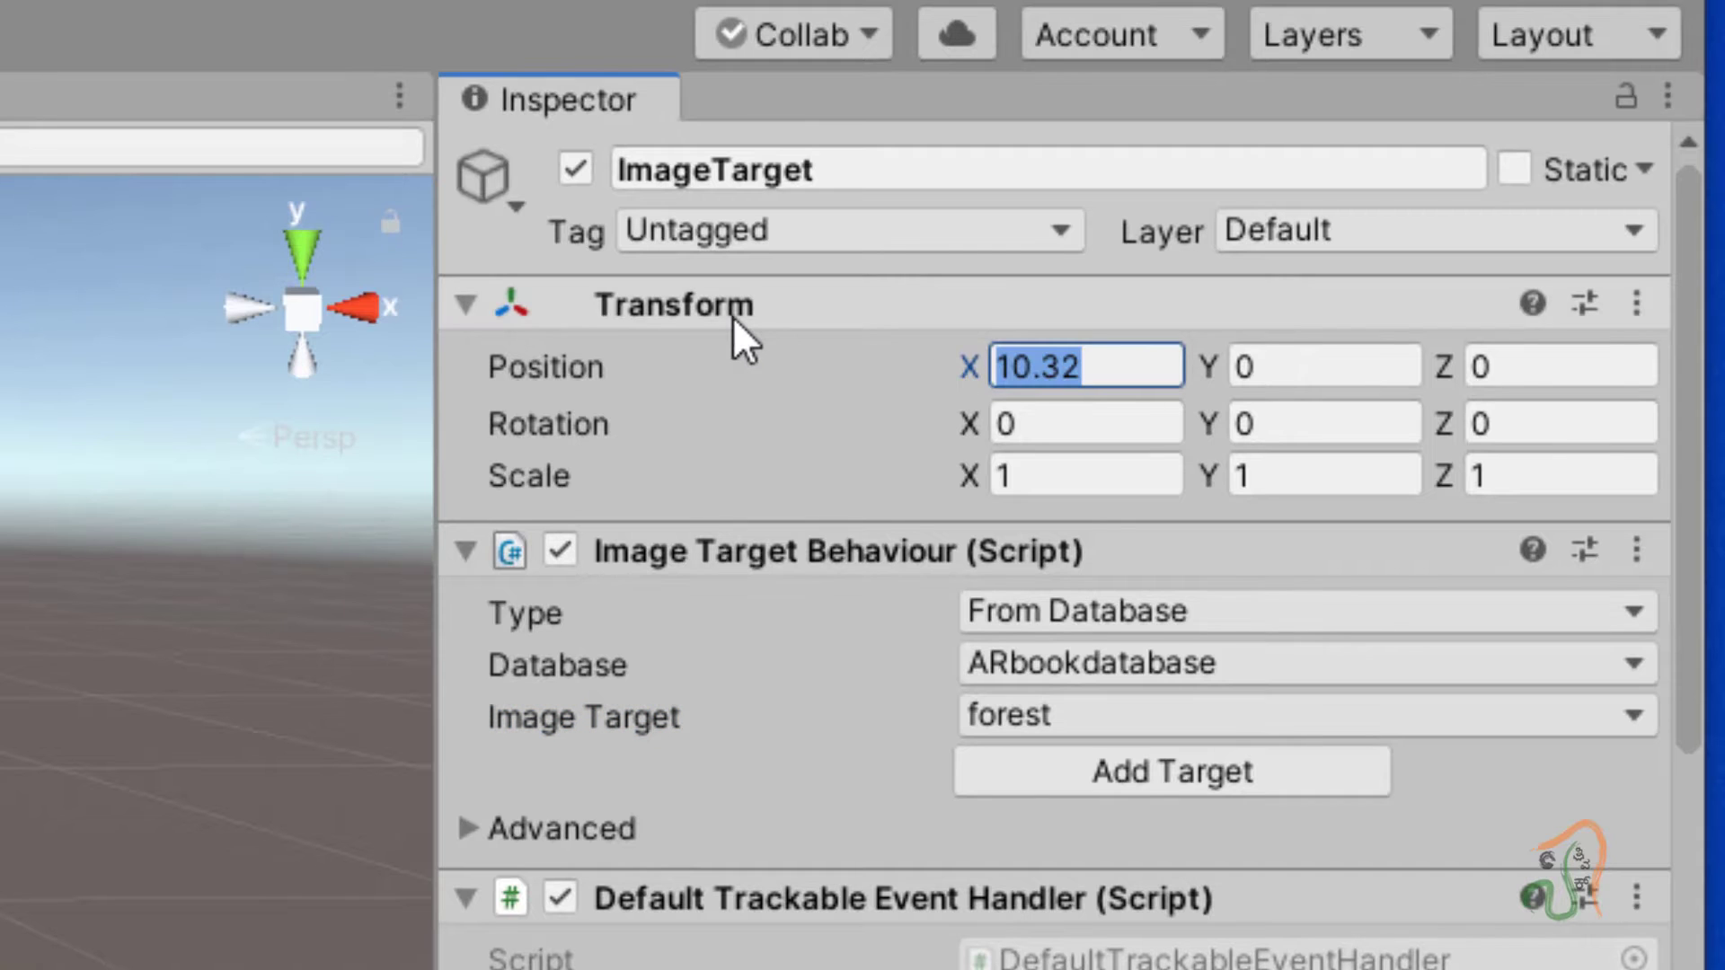
pyautogui.write('10')
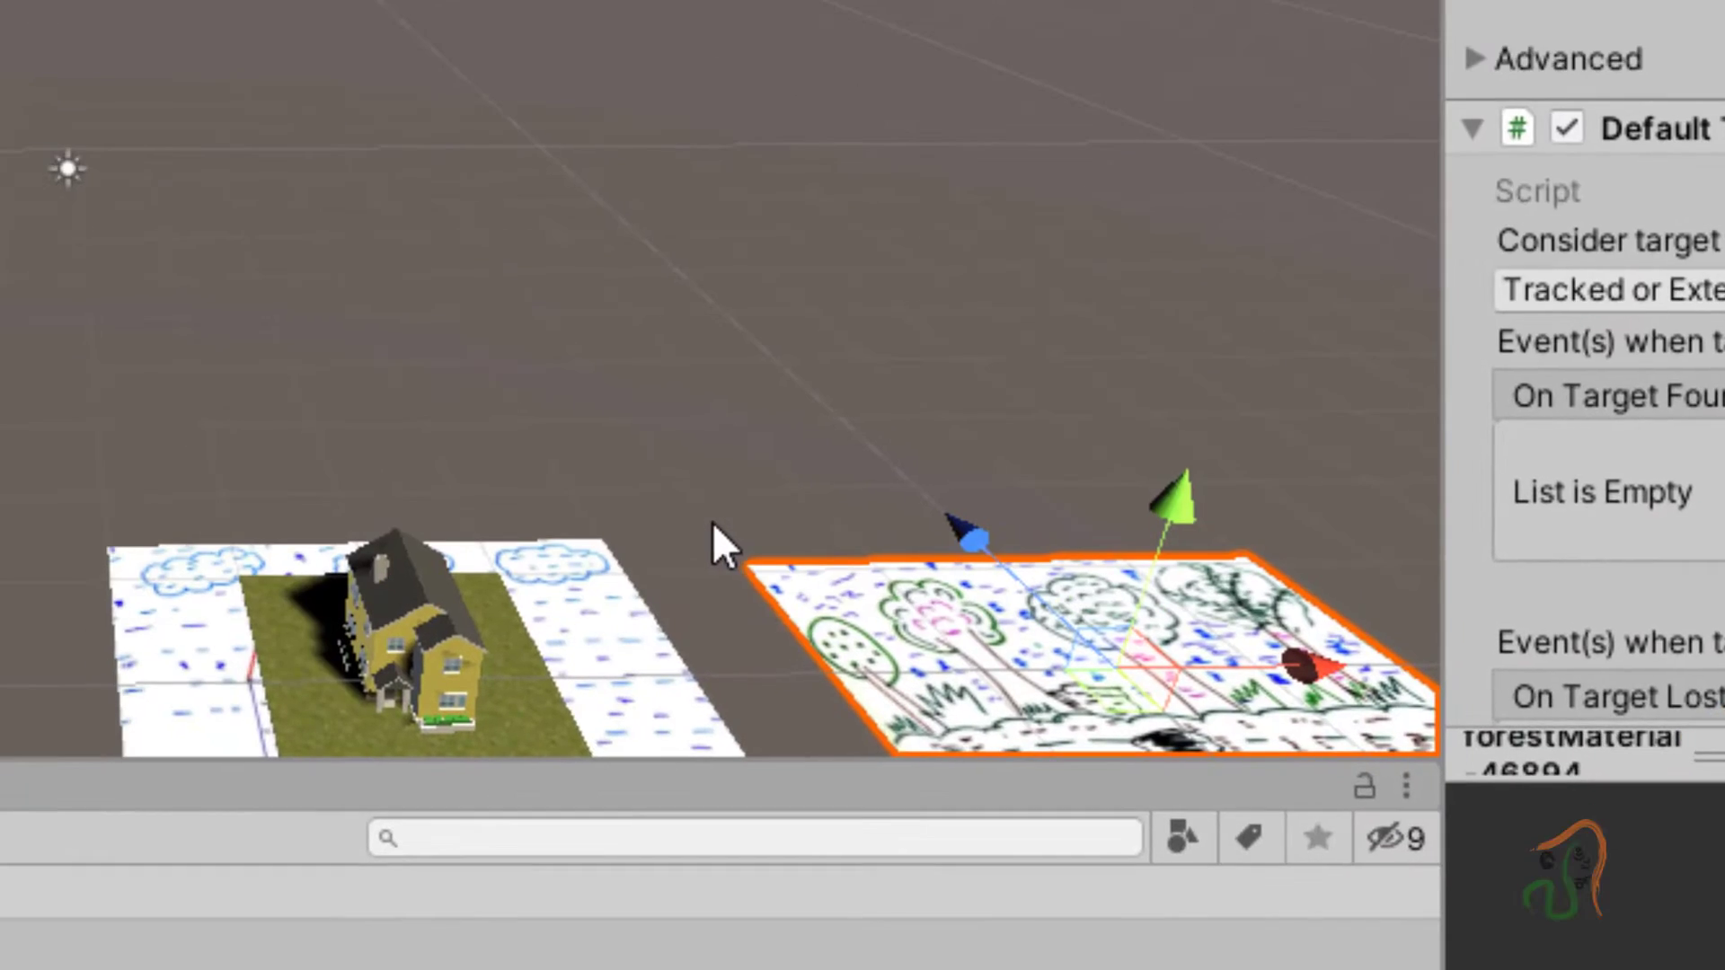
pyautogui.moveTo(714, 521); pyautogui.dragTo(578, 601, button='middle')
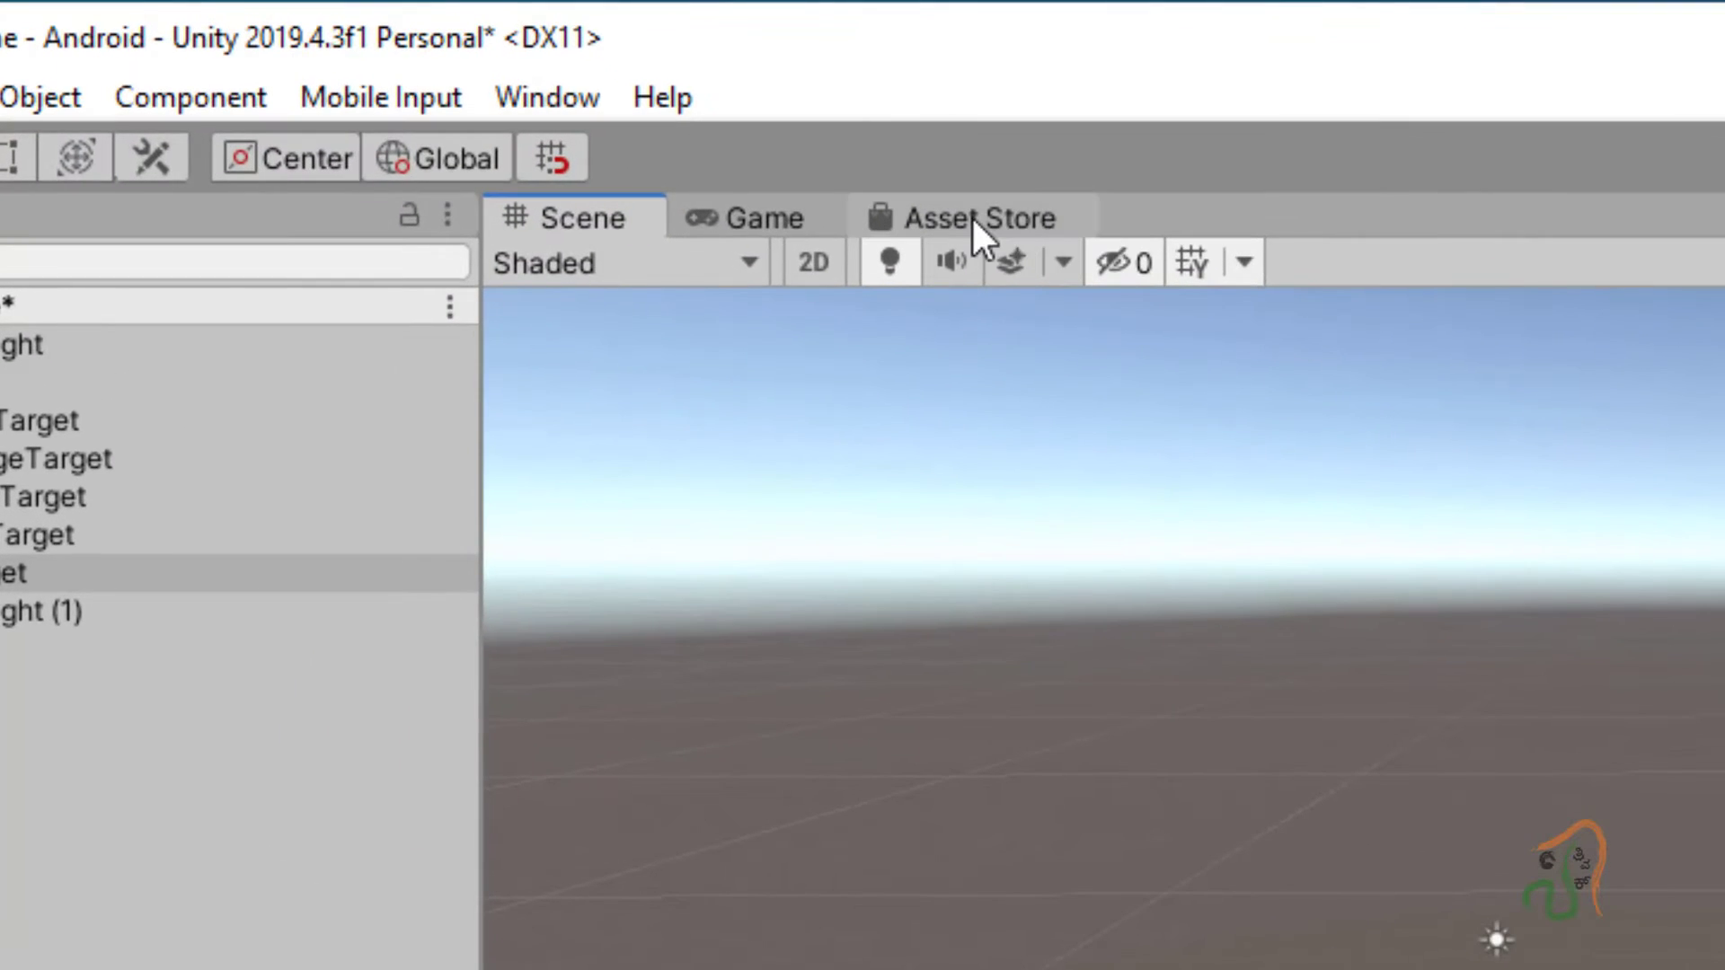
# Step: Open the Asset Store and start an asset search
pyautogui.click(972, 216)
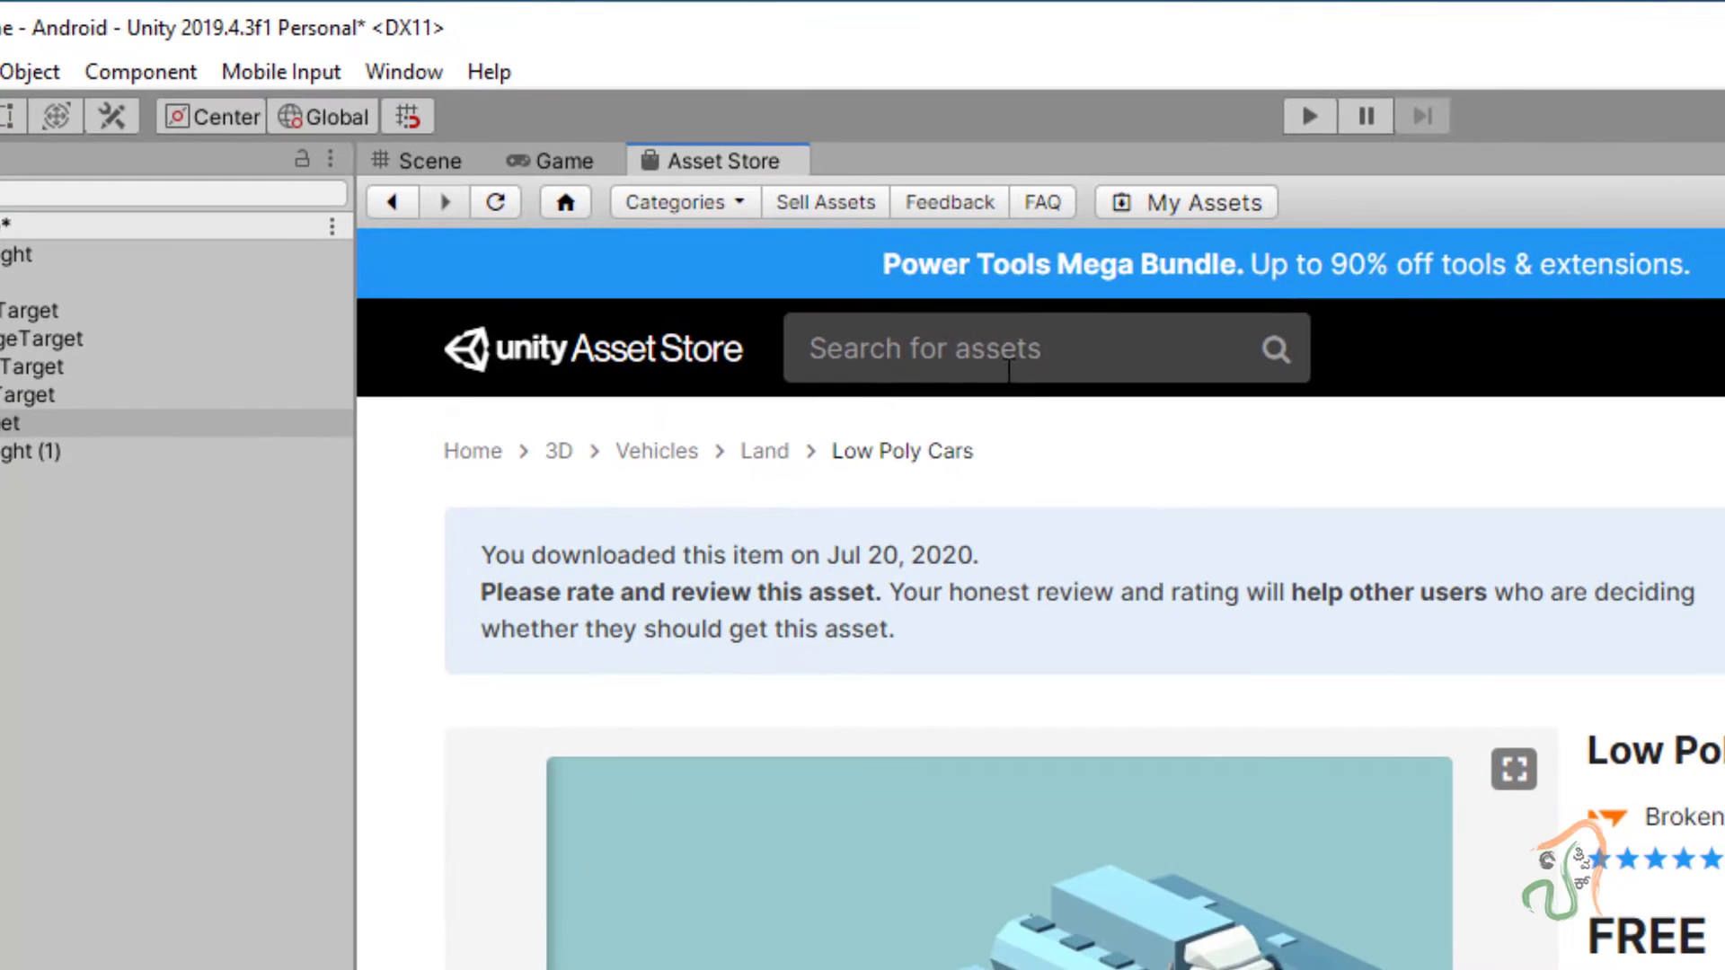
pyautogui.click(1008, 364)
pyautogui.write('fo')
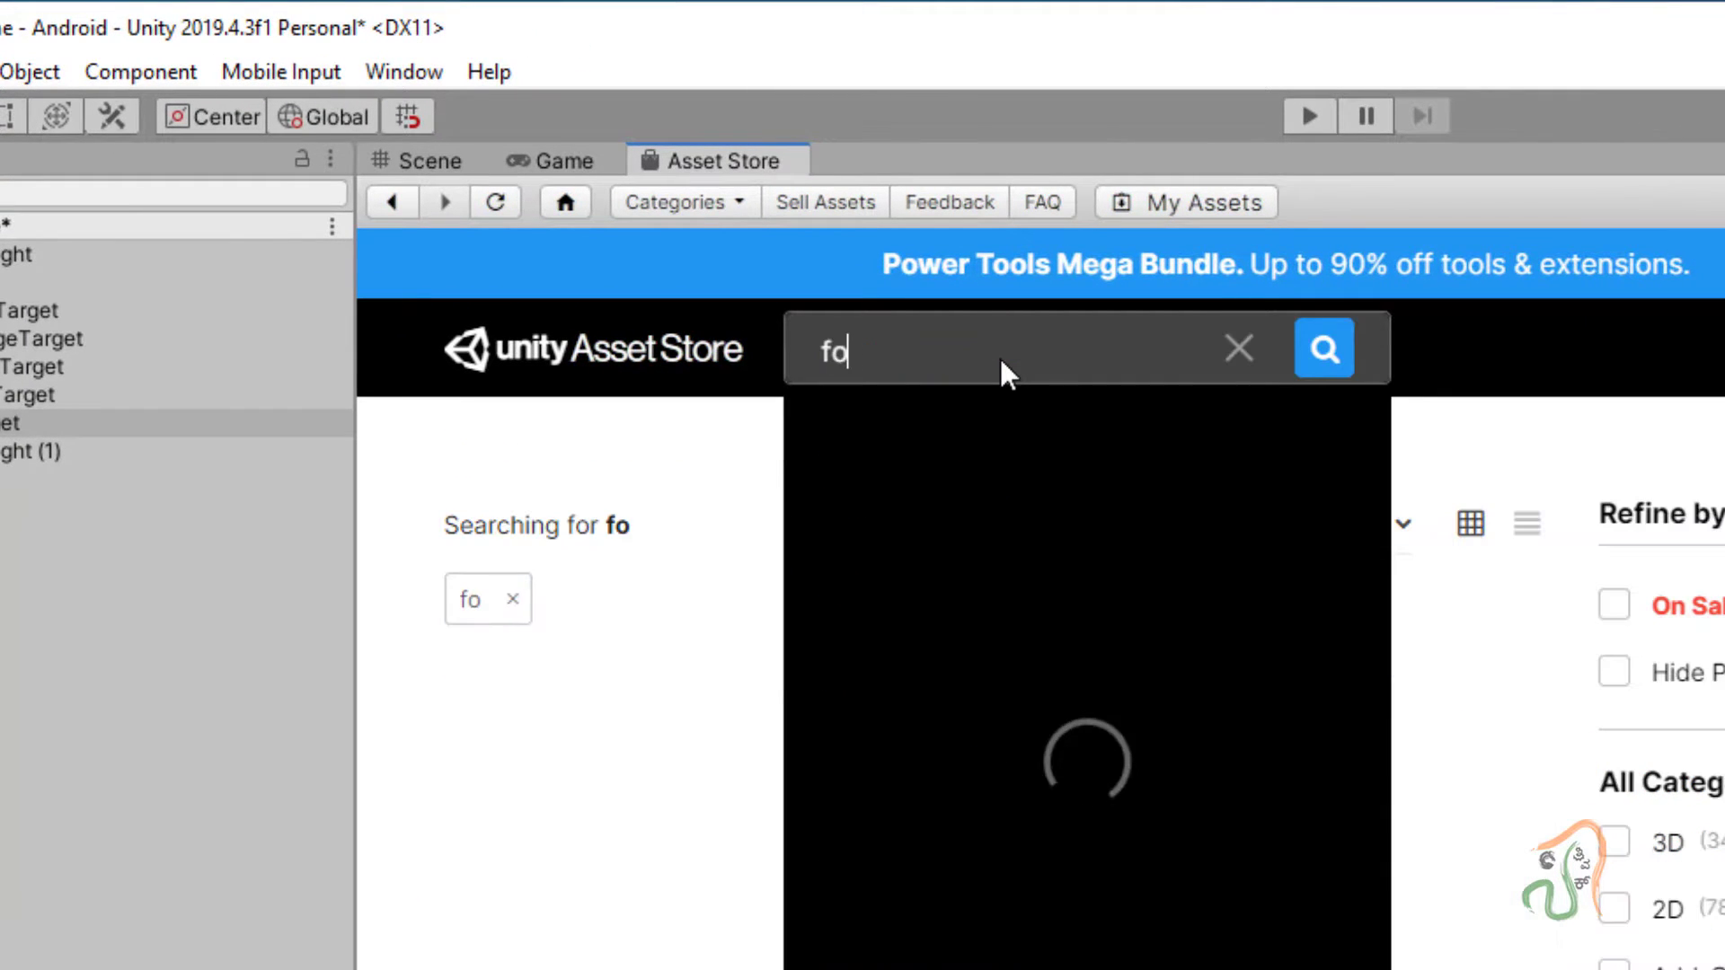
pyautogui.write('rest')
pyautogui.press('BackSpace')
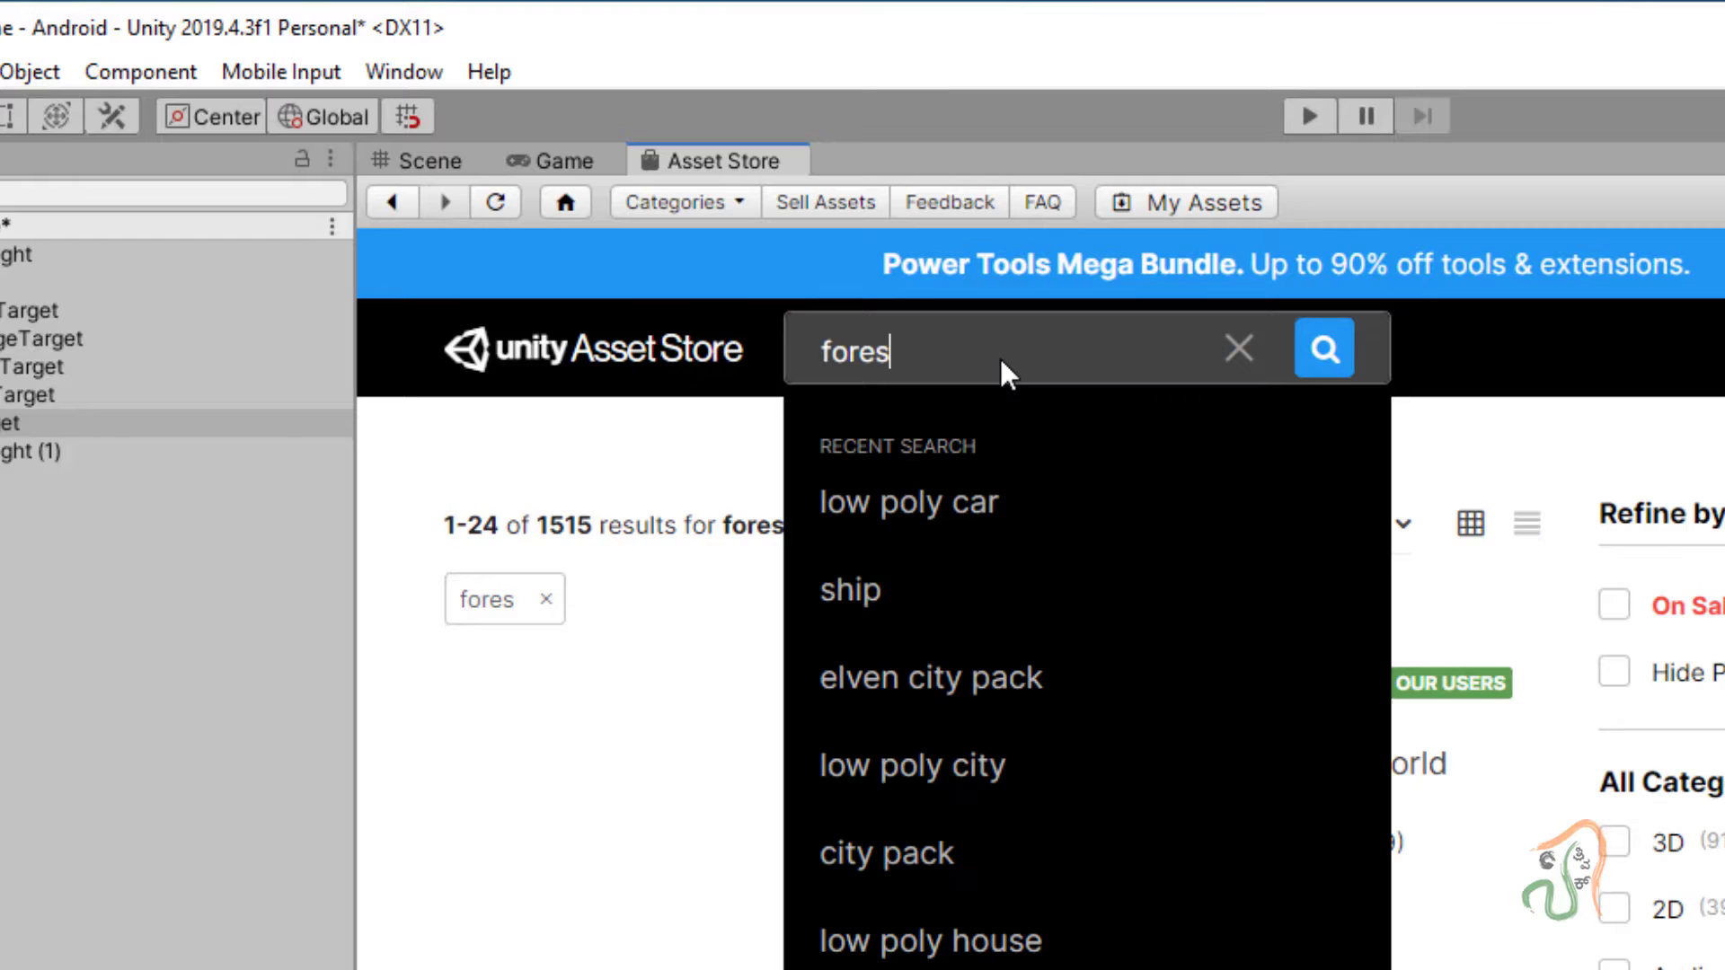
pyautogui.press('BackSpace')
pyautogui.press('BackSpace')
pyautogui.press('BackSpace')
pyautogui.press('BackSpace')
pyautogui.press('BackSpace')
# Step: Search the Asset Store for "low poly forest"
pyautogui.write('l')
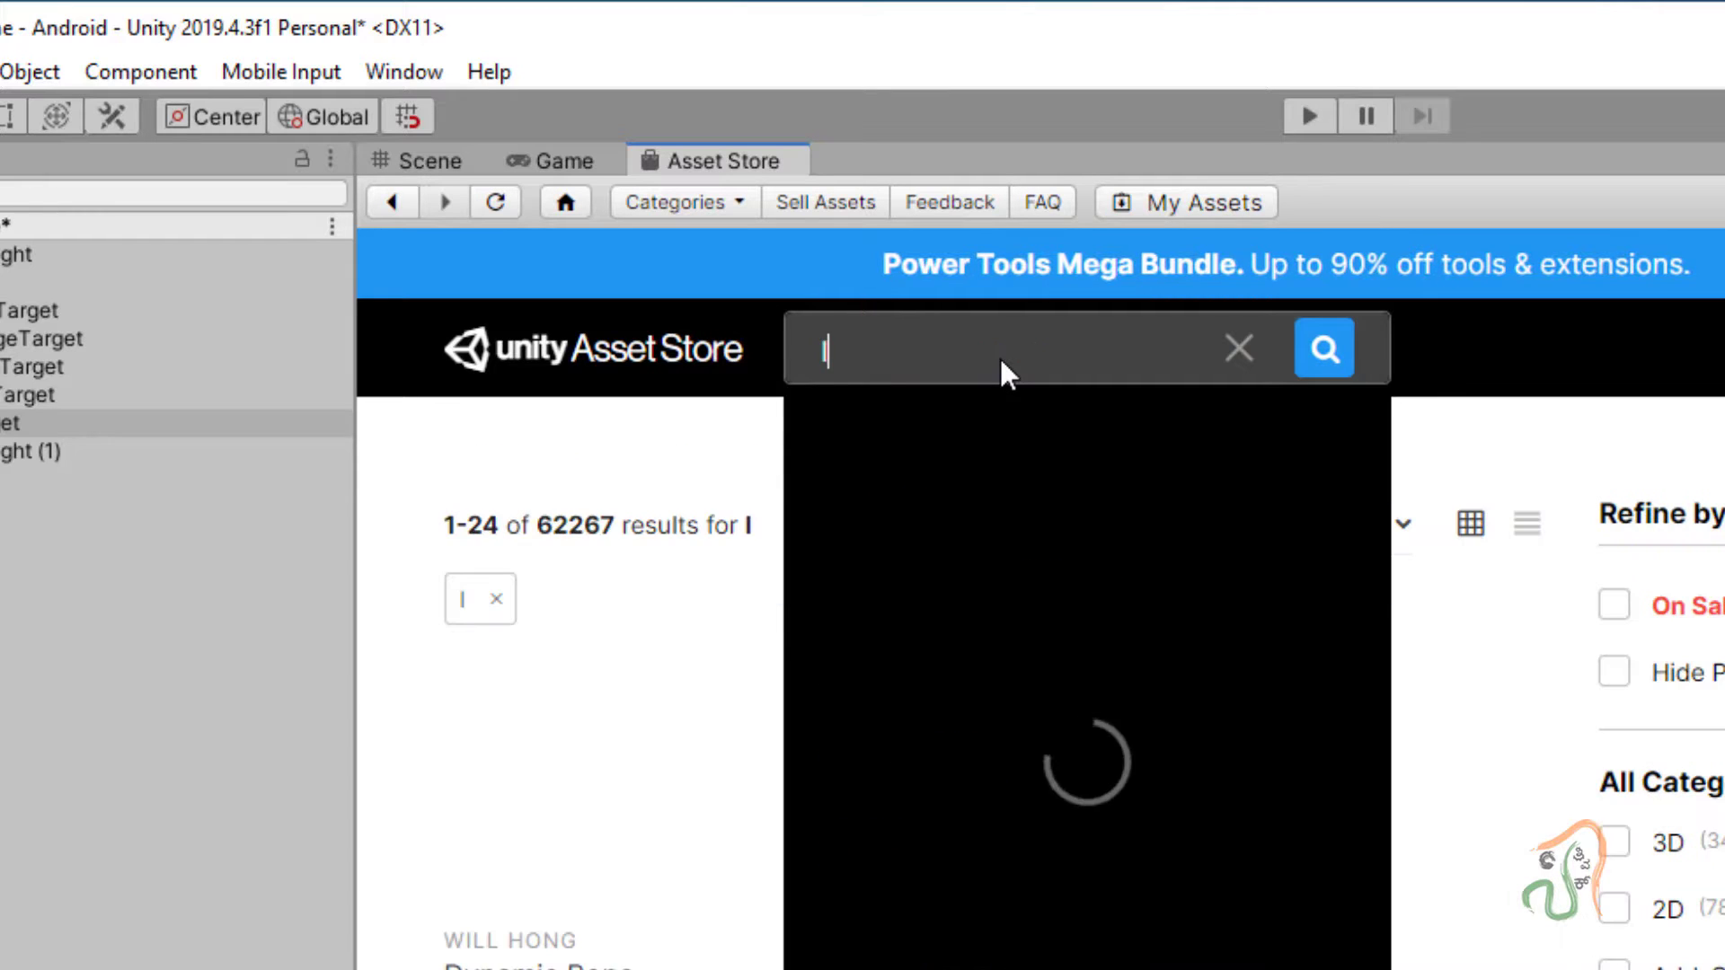
pyautogui.write('ow')
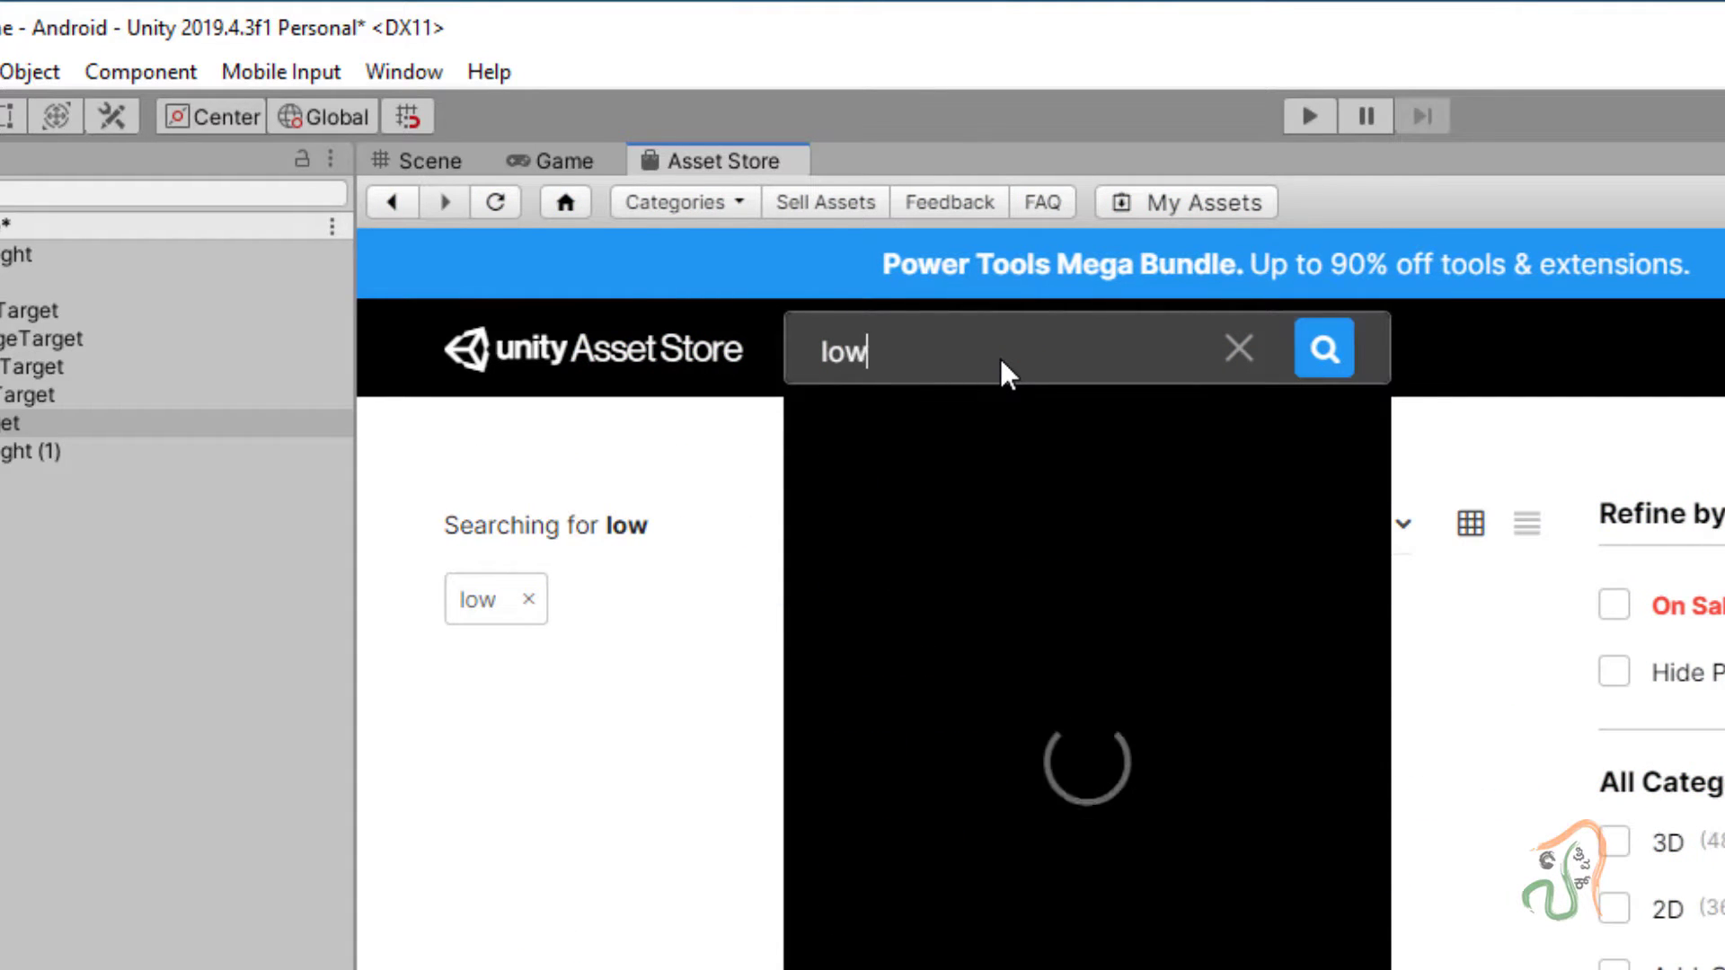
pyautogui.write(' poly f')
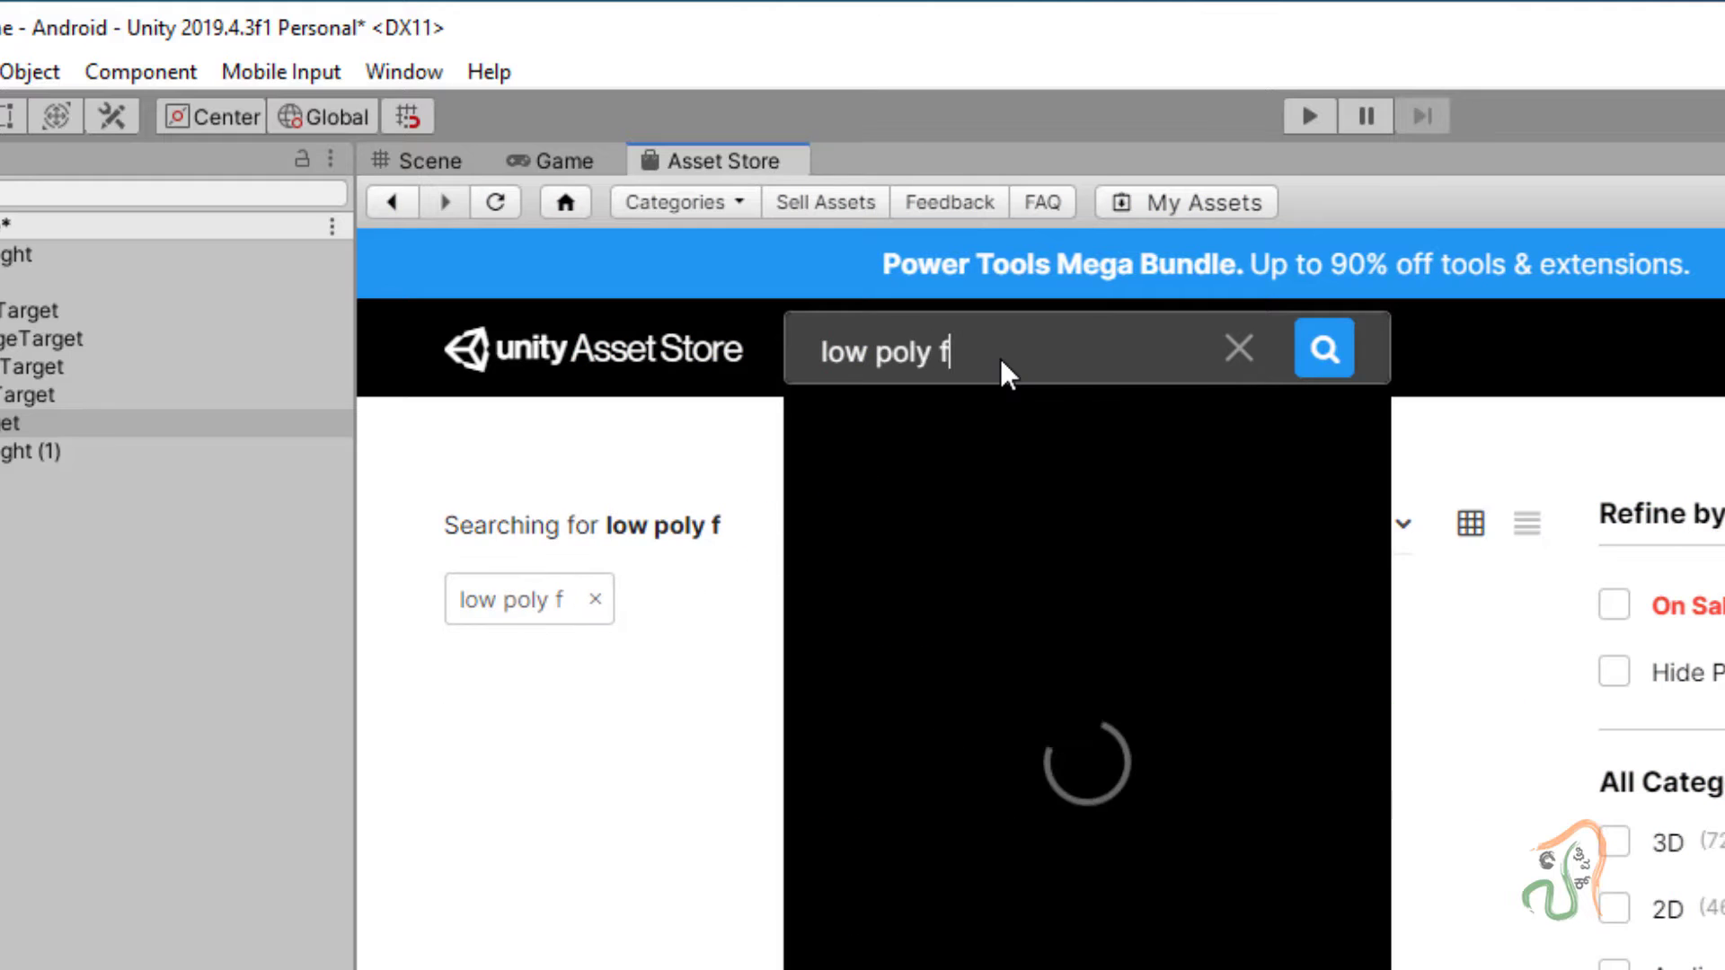
pyautogui.write('orest')
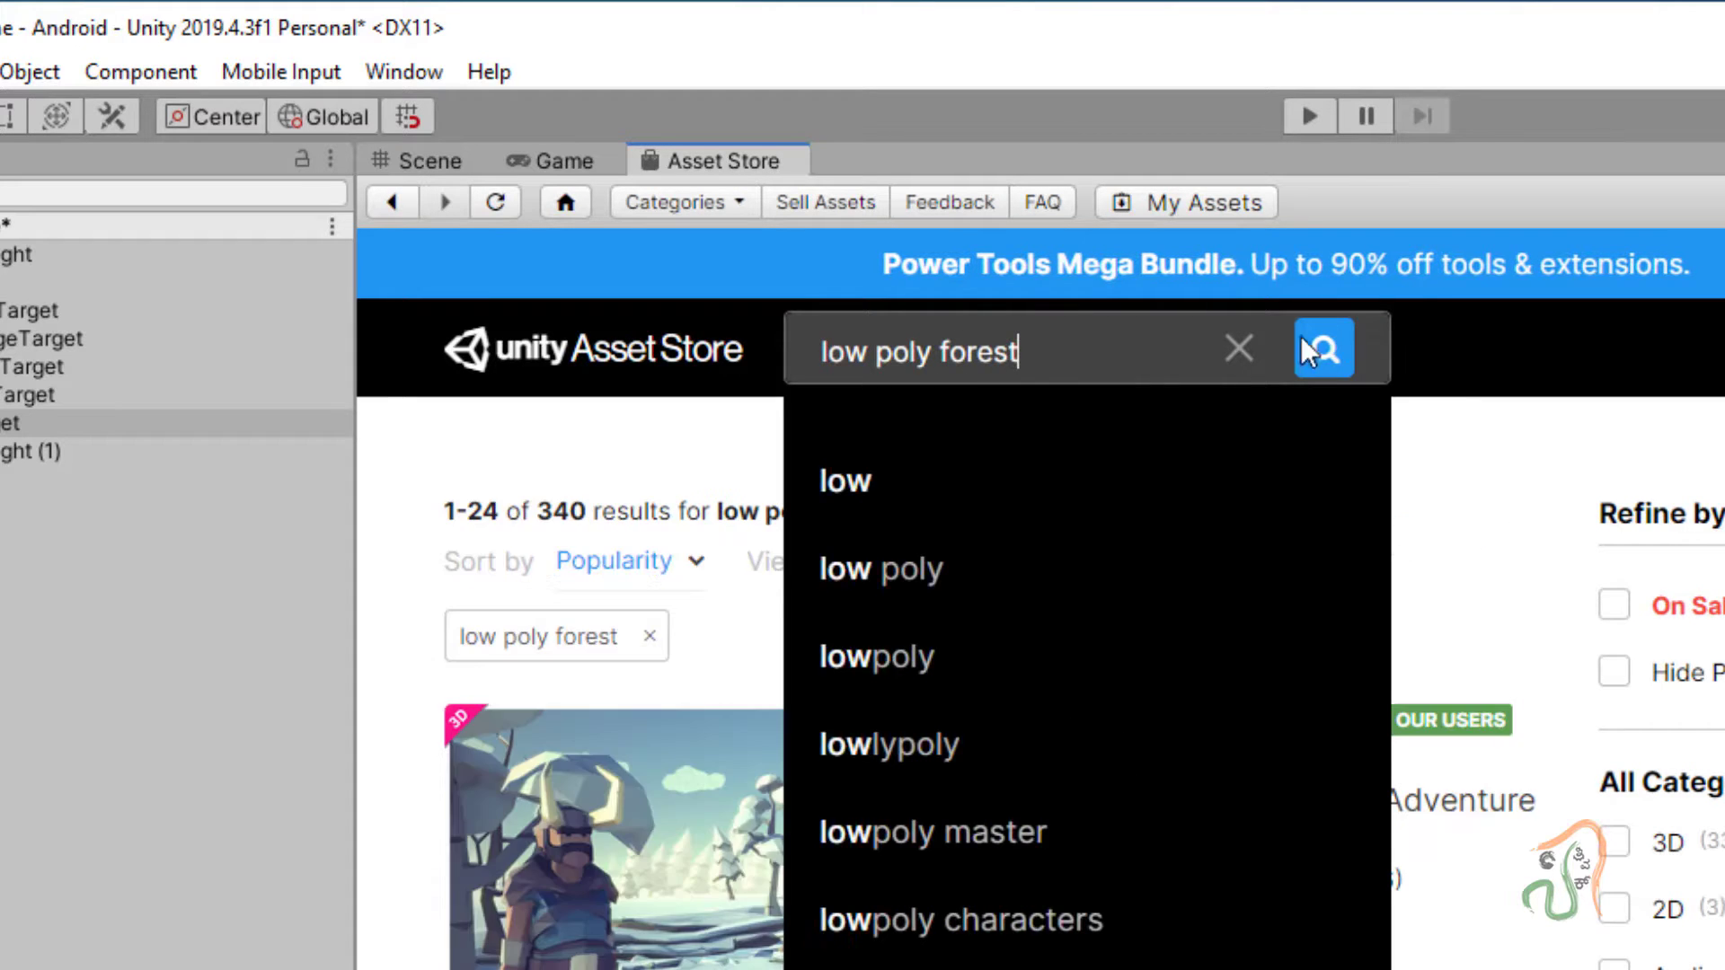
pyautogui.click(1305, 343)
# Step: Open the free Low poly Forest environment package by Free Dimension Forge from the search results
pyautogui.scroll(-3, 1328, 634)
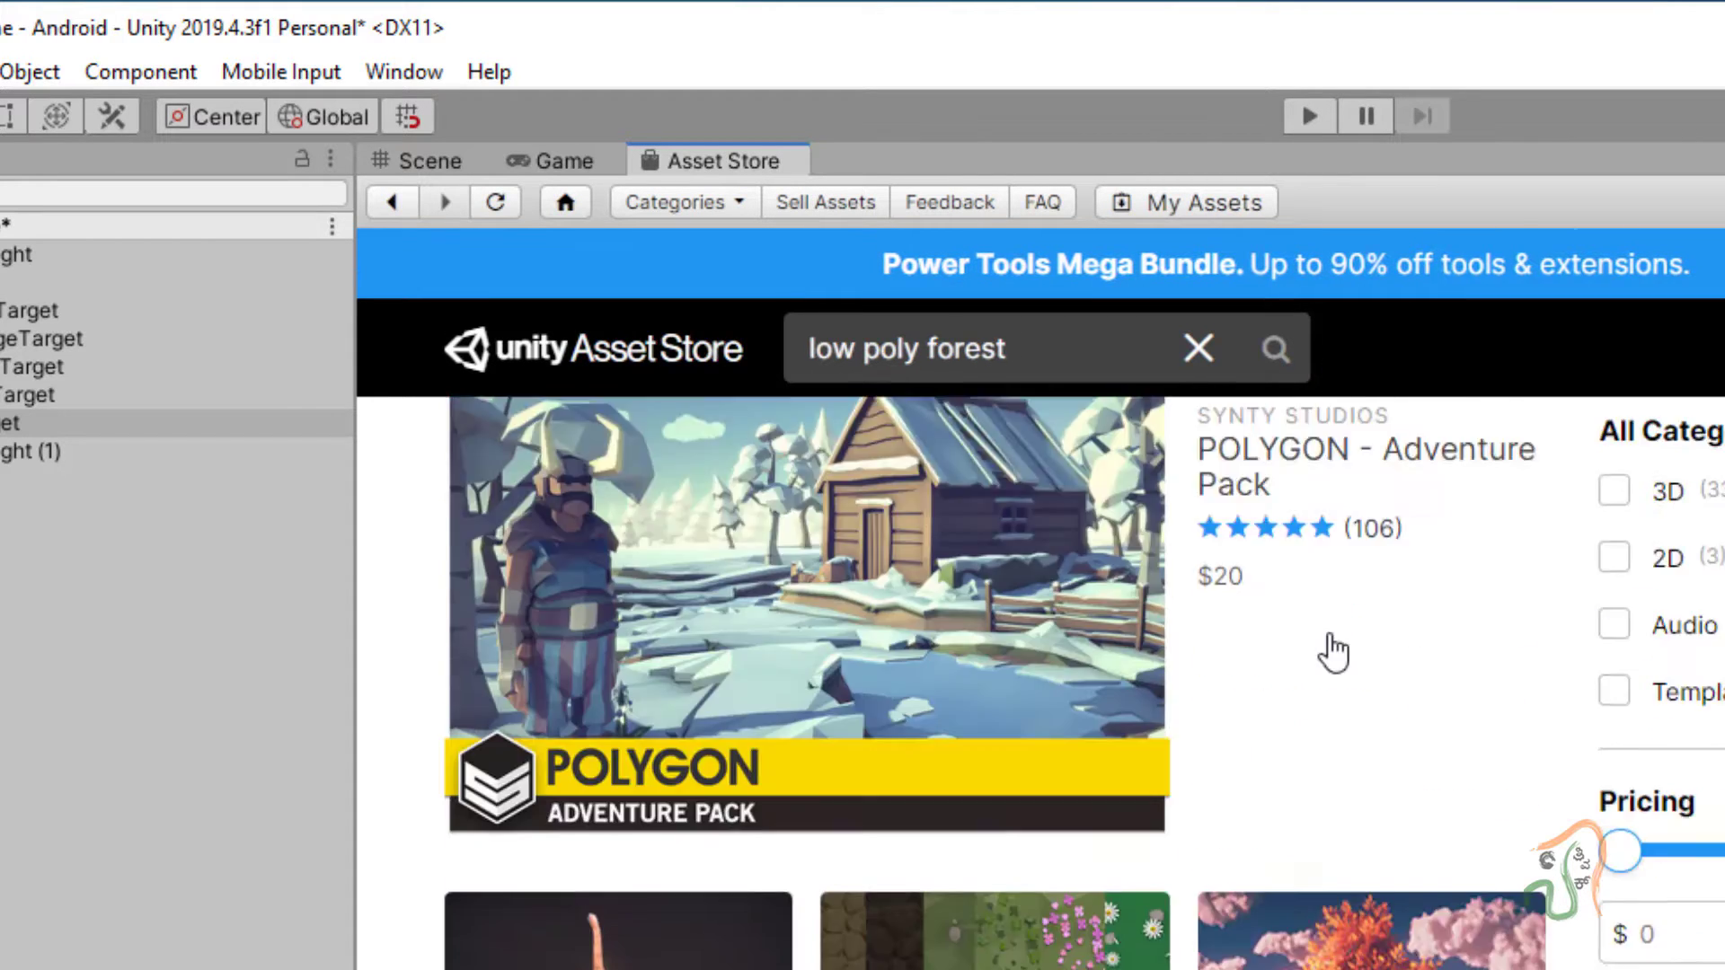
pyautogui.scroll(-10, 1333, 653)
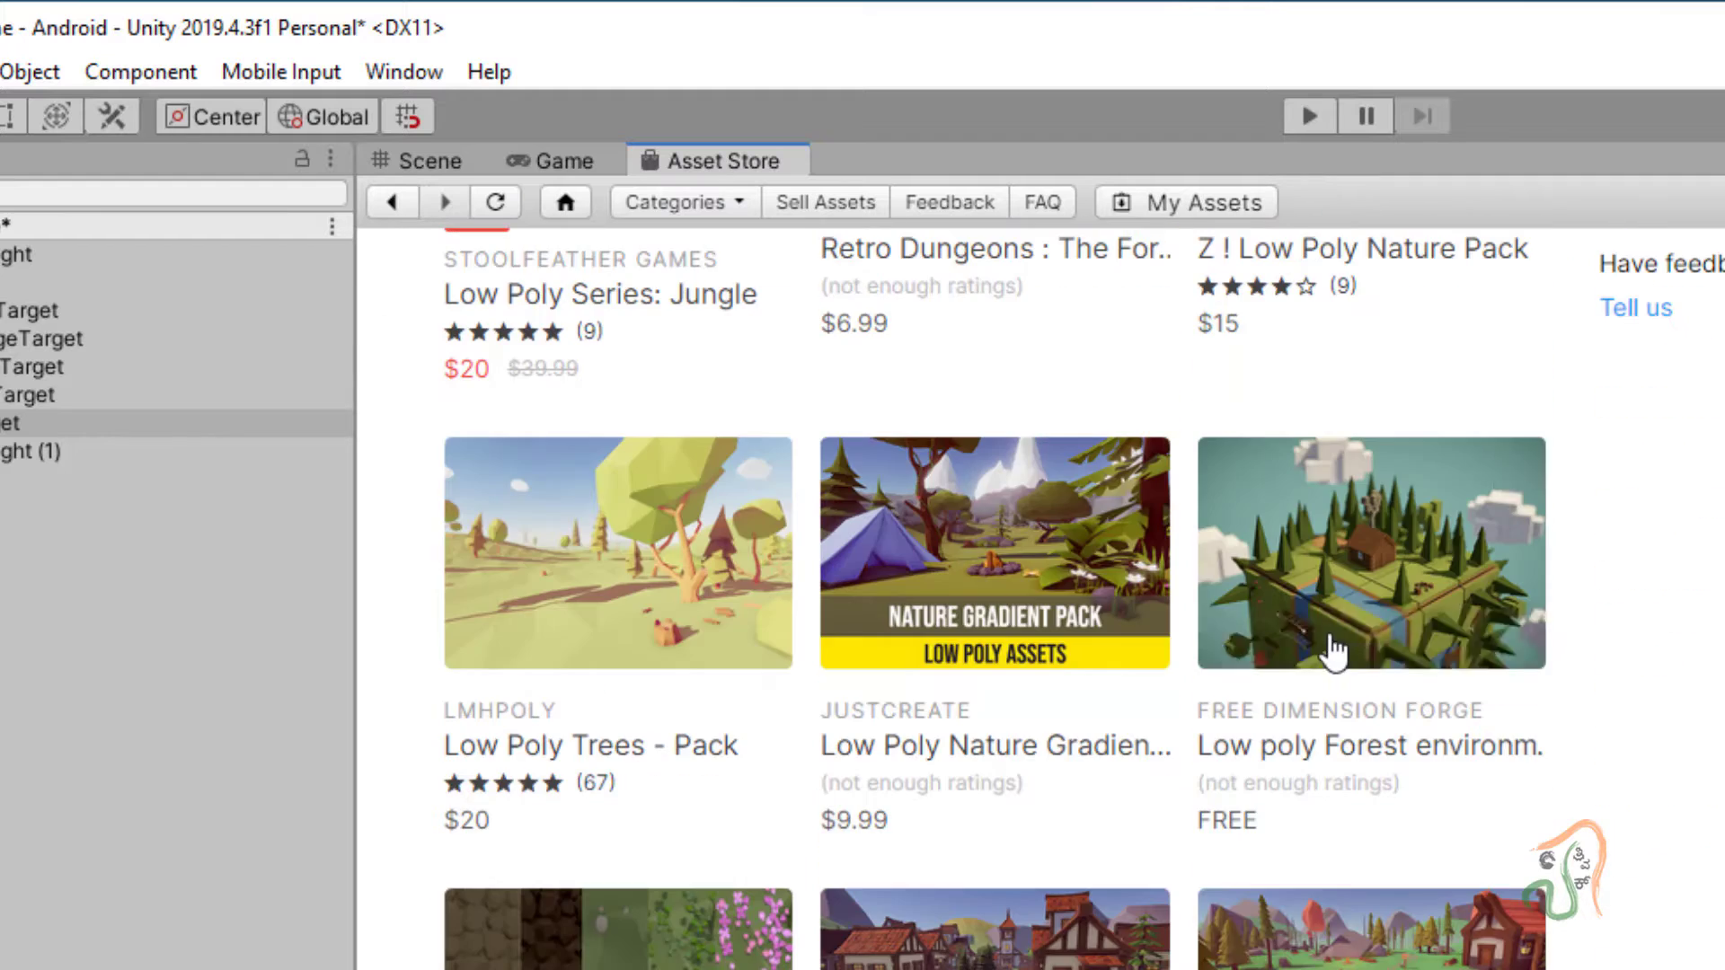
pyautogui.moveTo(1333, 653)
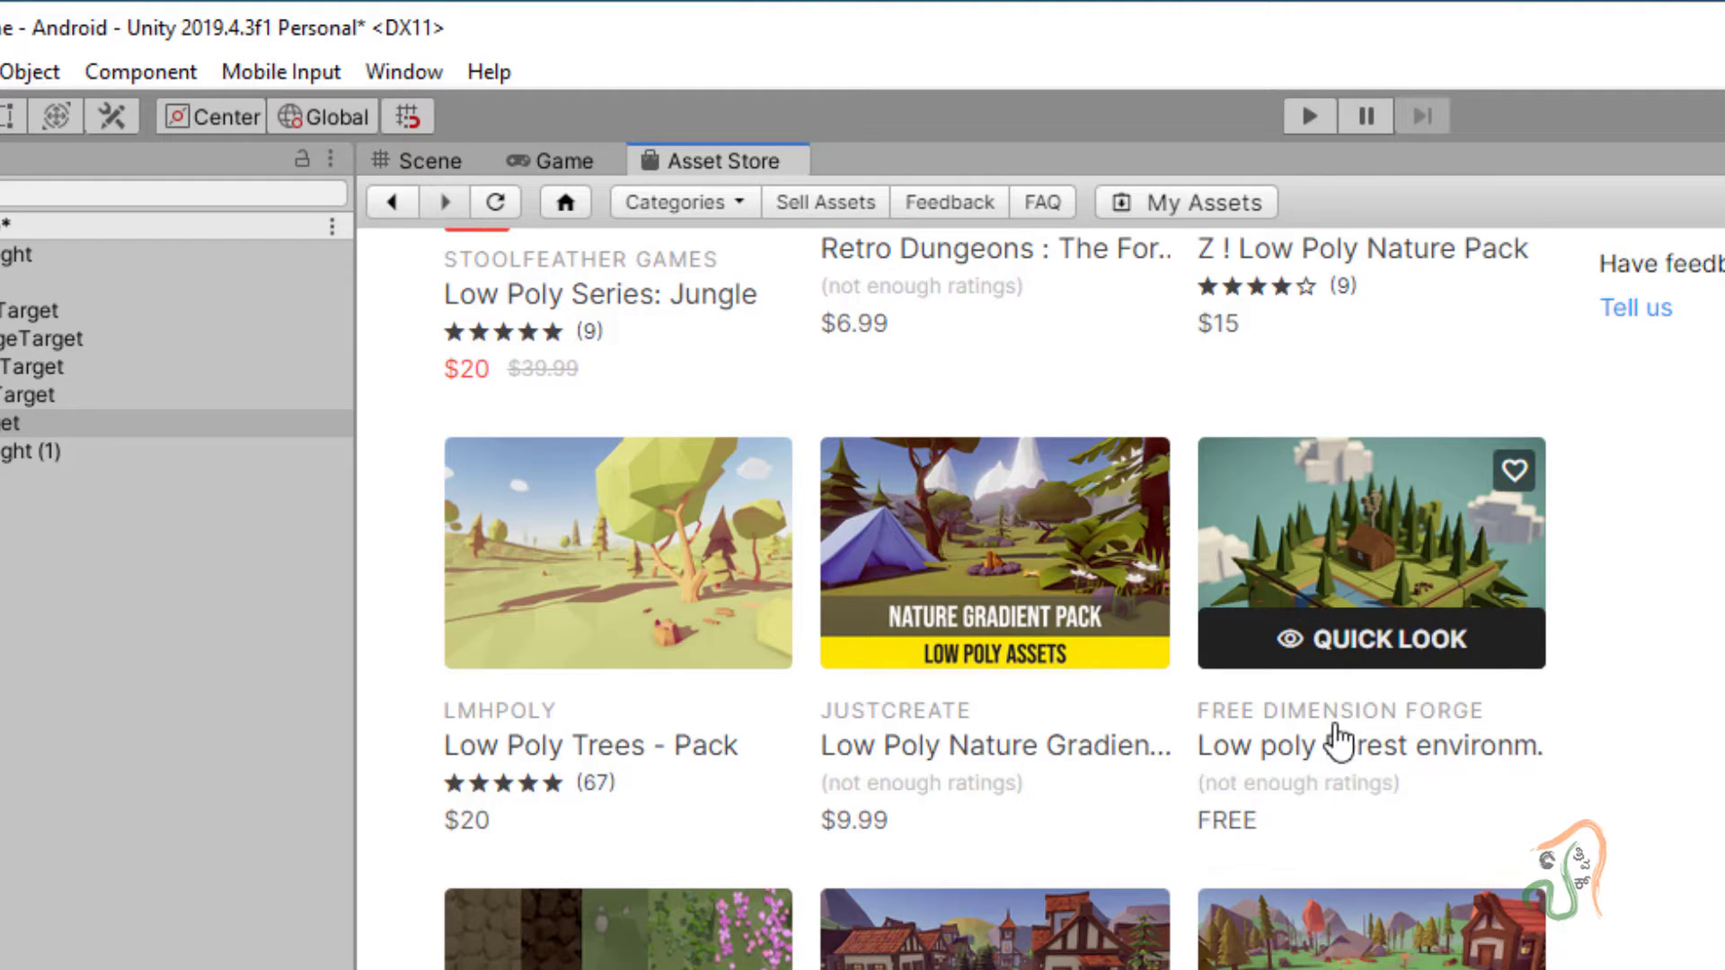
pyautogui.click(1316, 748)
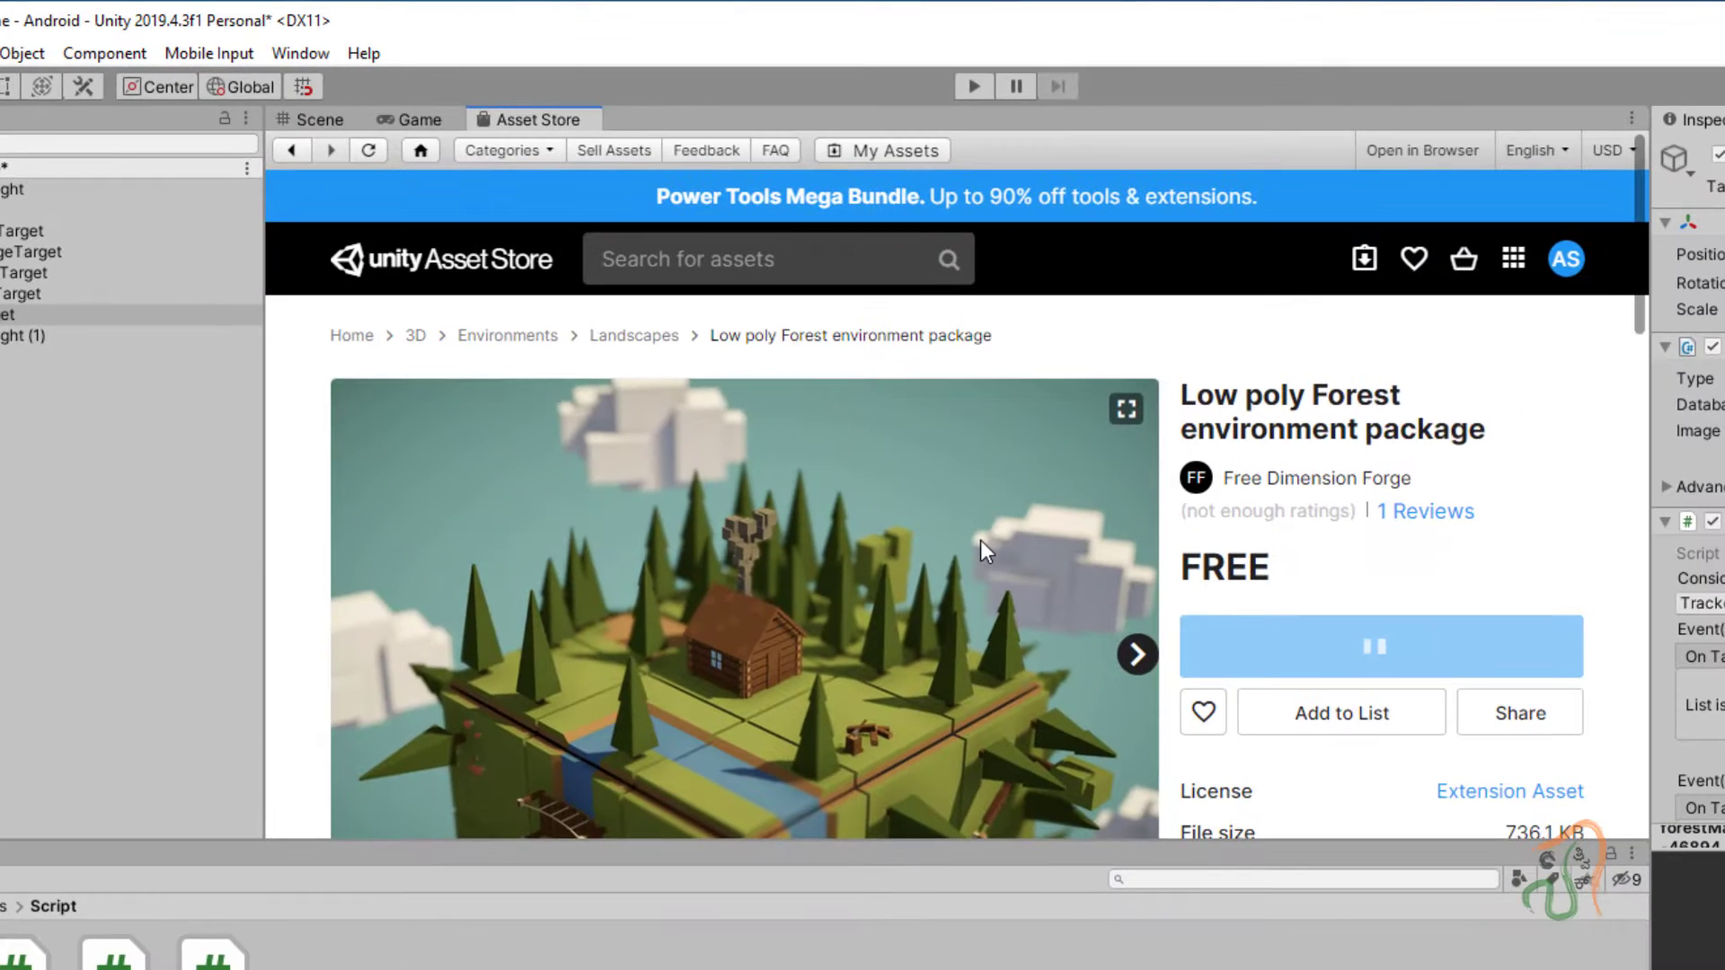
# Step: Review the Low poly Forest environment package's details and download it
pyautogui.scroll(-2, 1316, 728)
pyautogui.scroll(2, 827, 494)
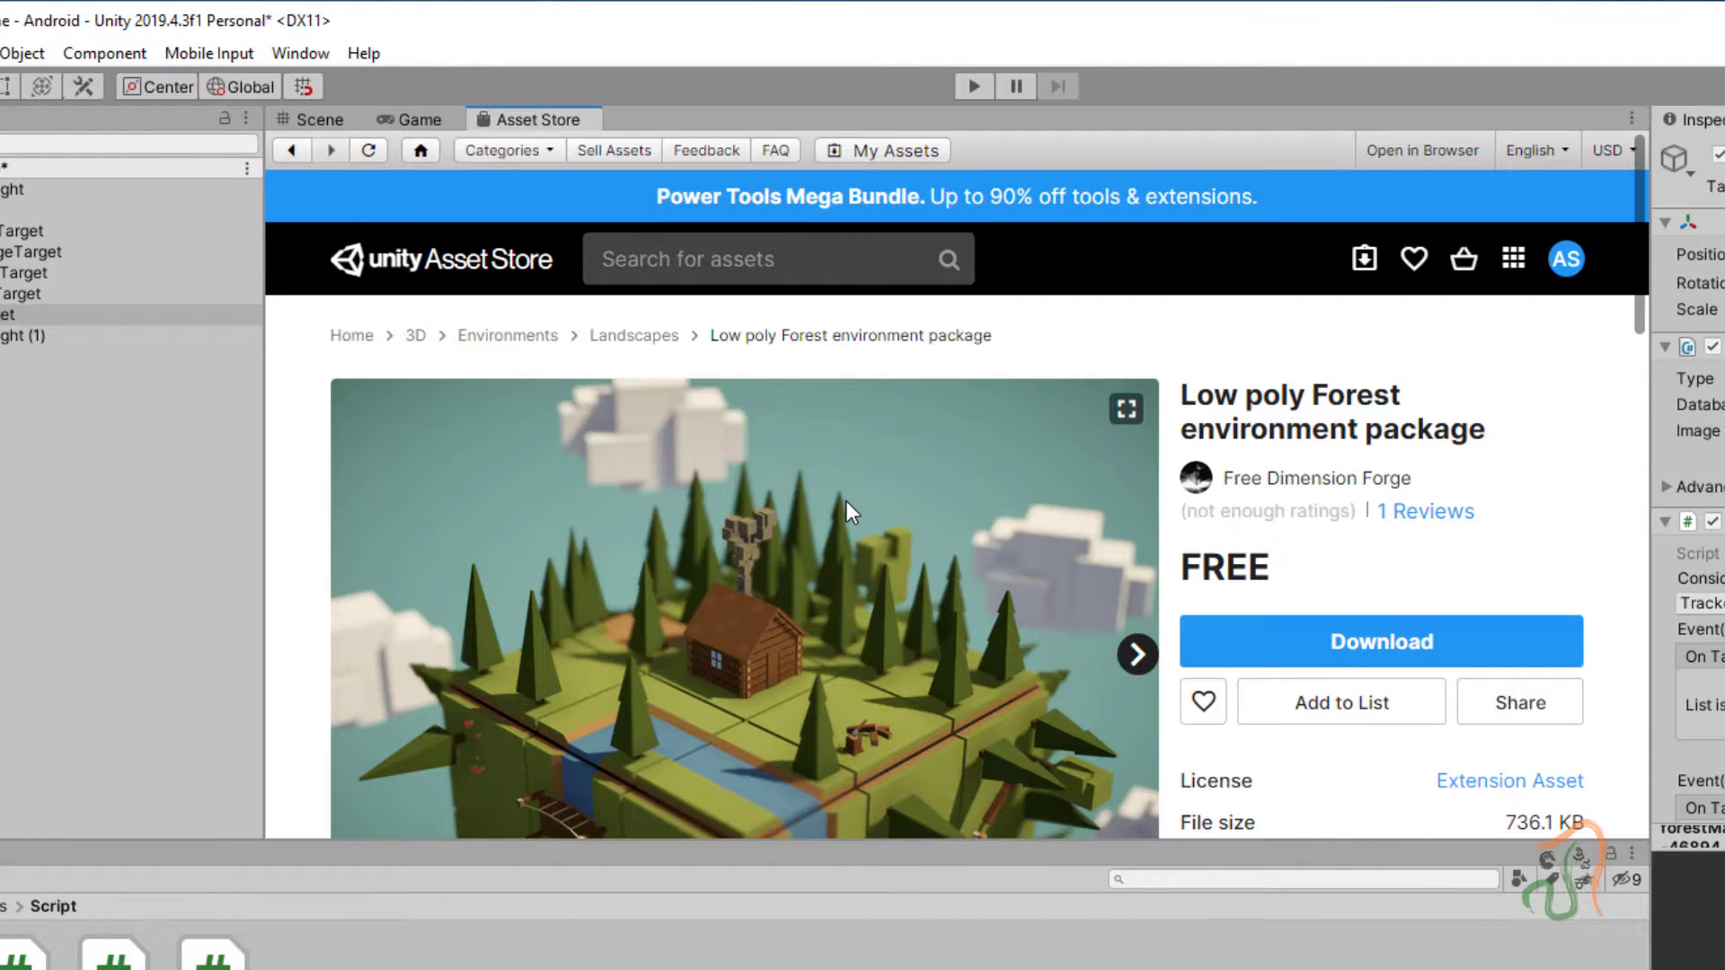
pyautogui.scroll(-3, 845, 513)
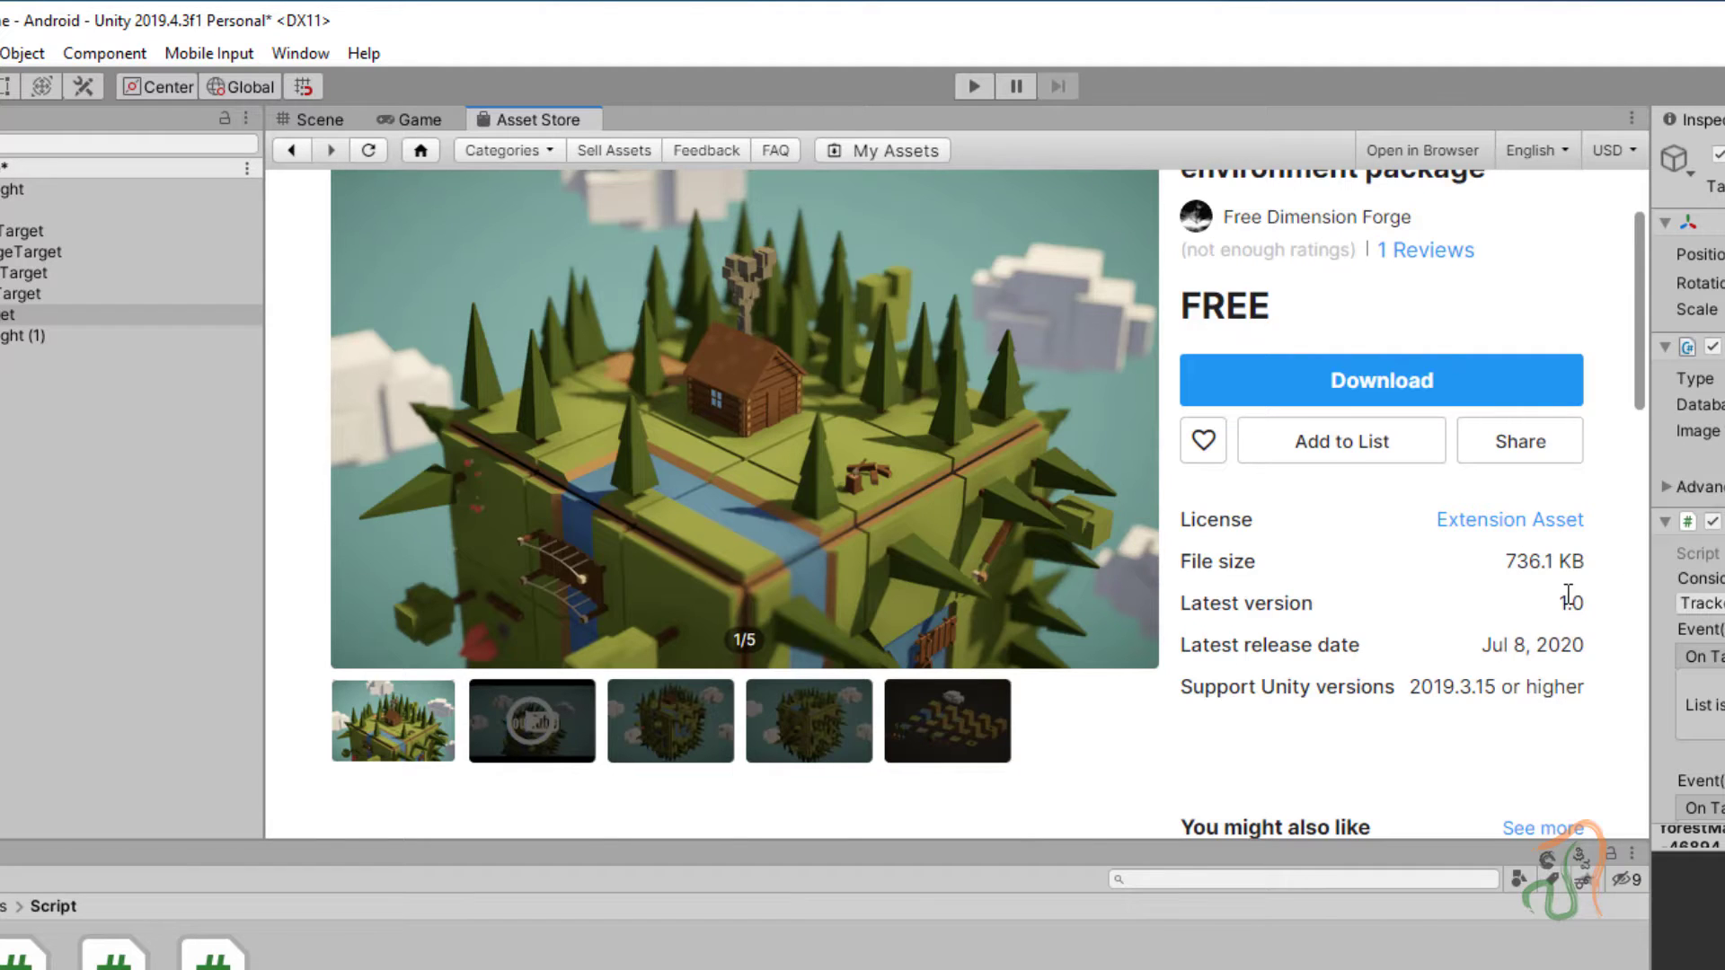
pyautogui.scroll(3, 1568, 595)
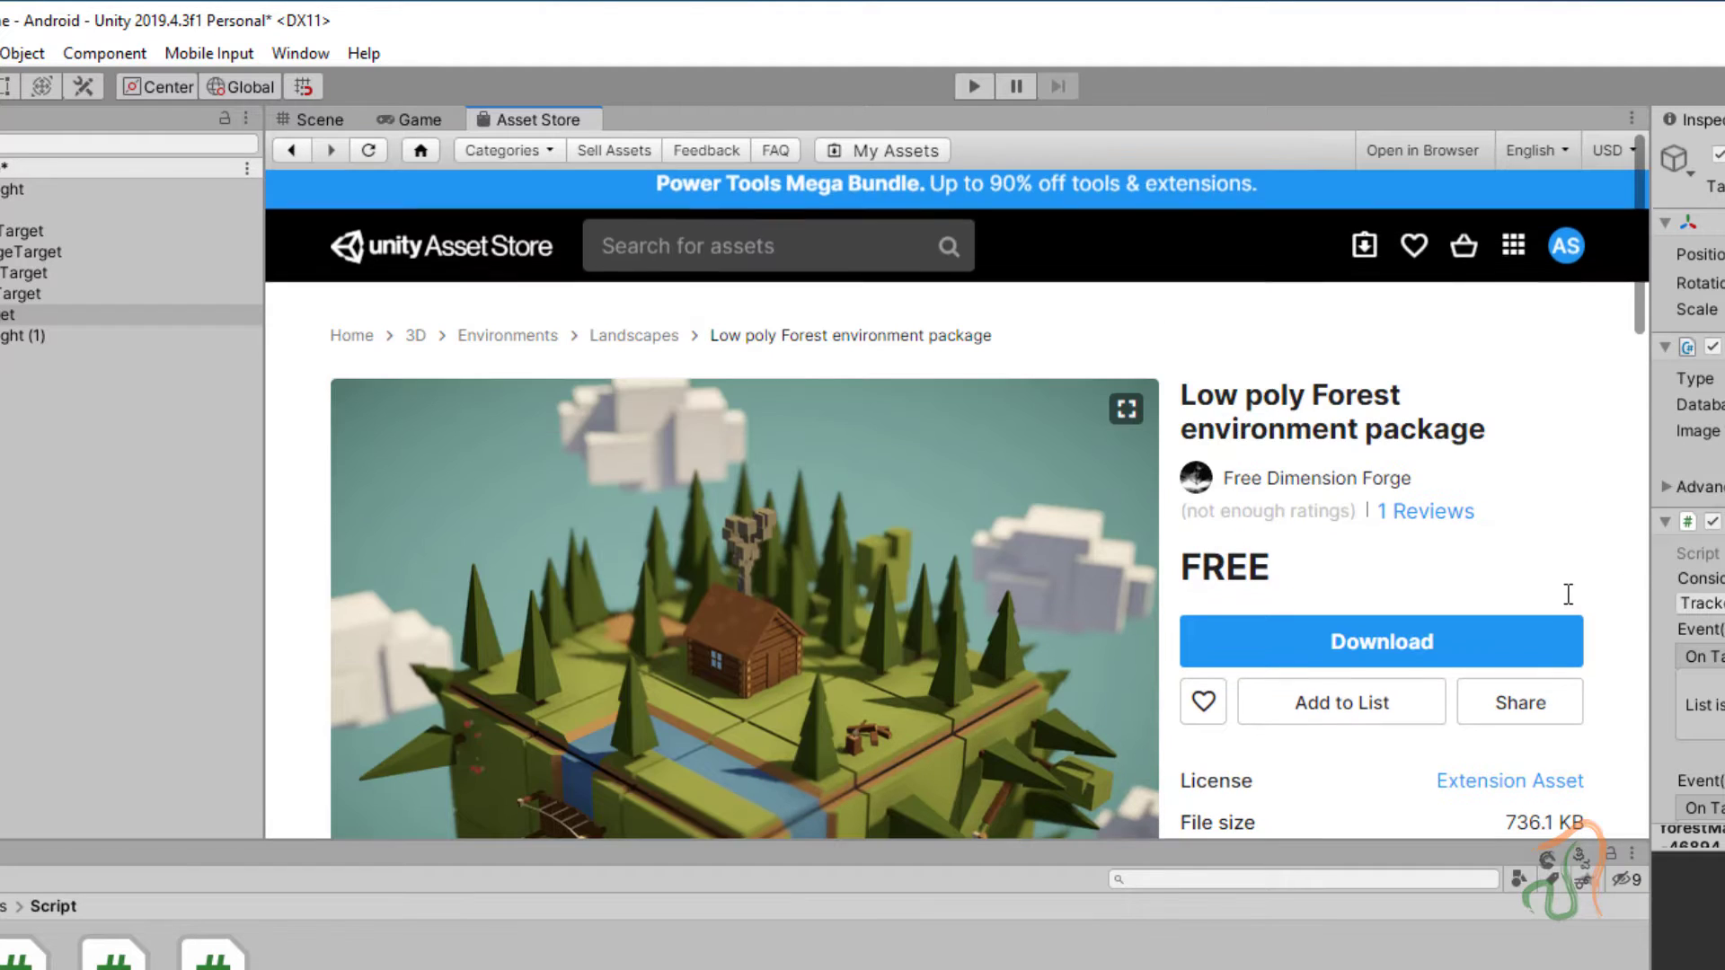
pyautogui.click(1361, 631)
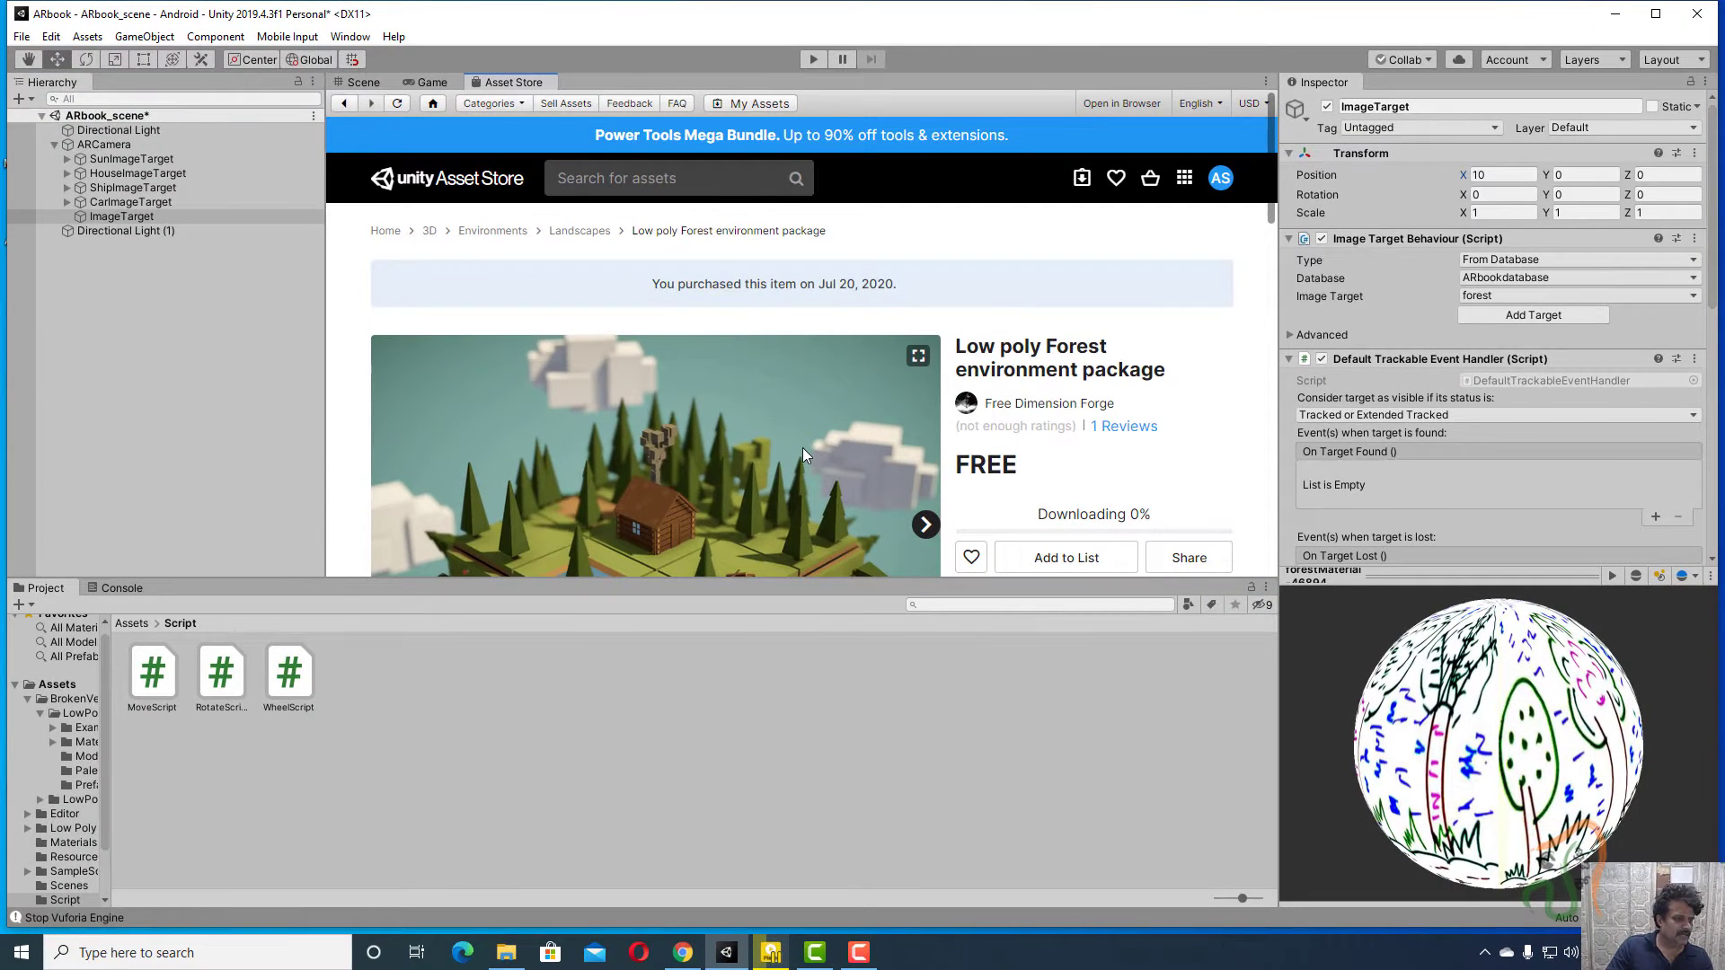
pyautogui.scroll(-1, 1088, 457)
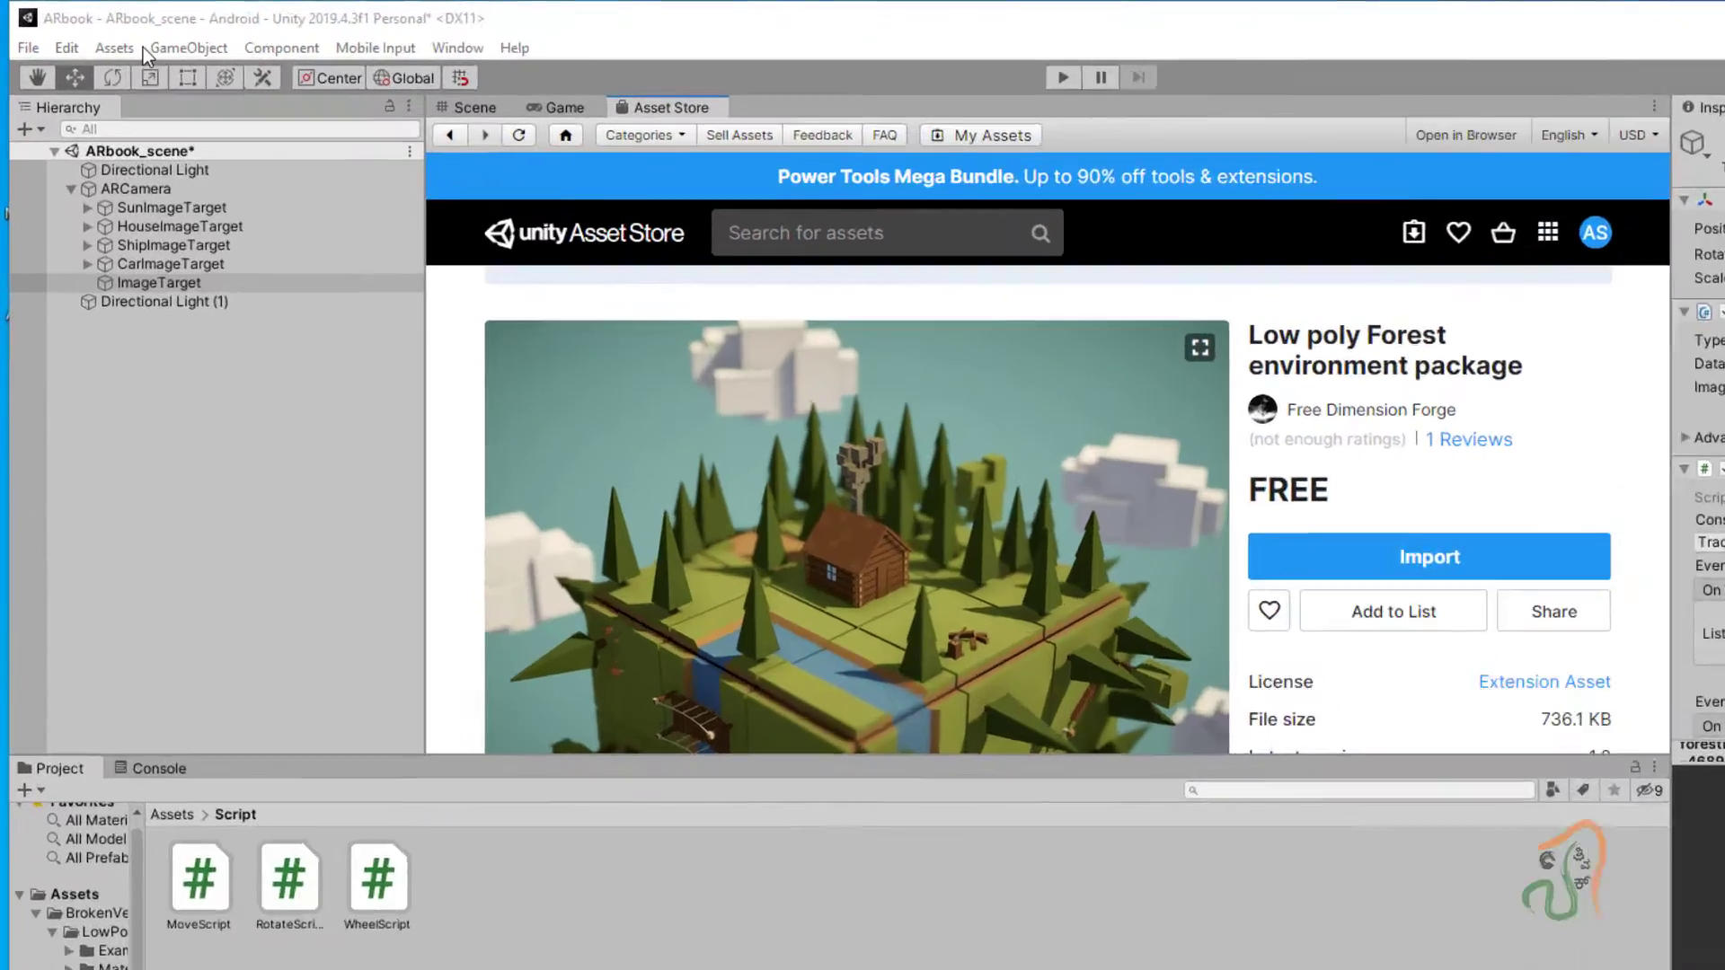
# Step: Import the custom package forest.unitypackage from the scanned_drawingbook folder with all its contents into the project
pyautogui.click(114, 48)
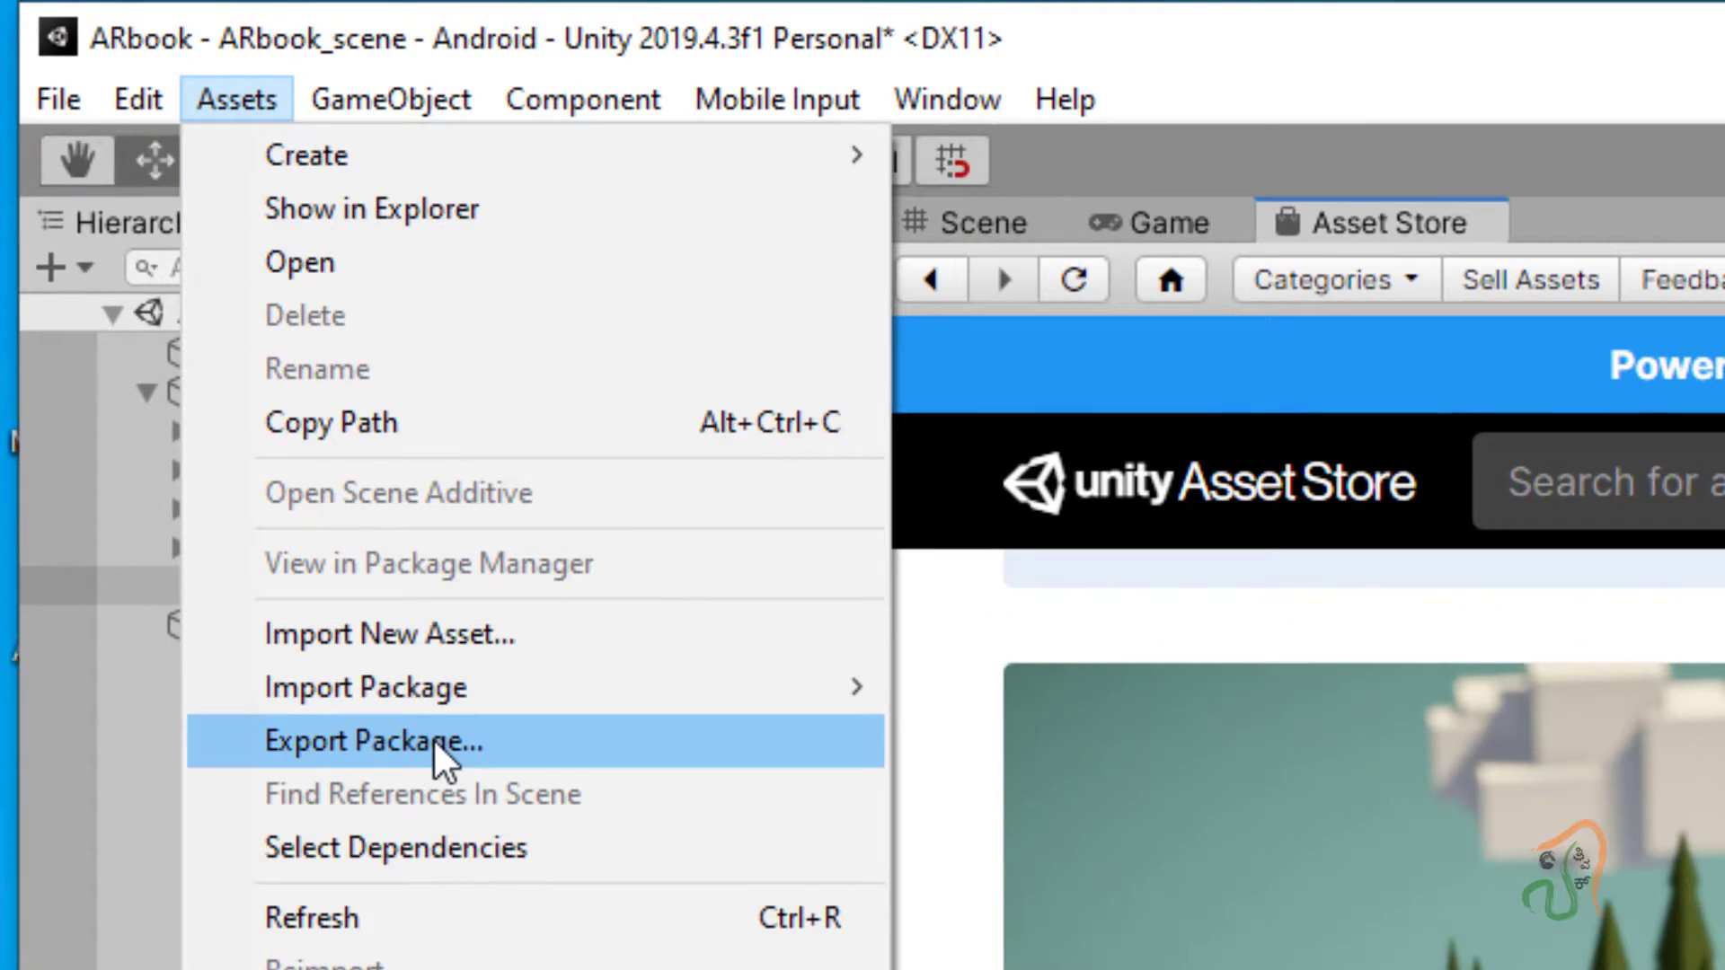
pyautogui.moveTo(527, 699)
pyautogui.click(1053, 709)
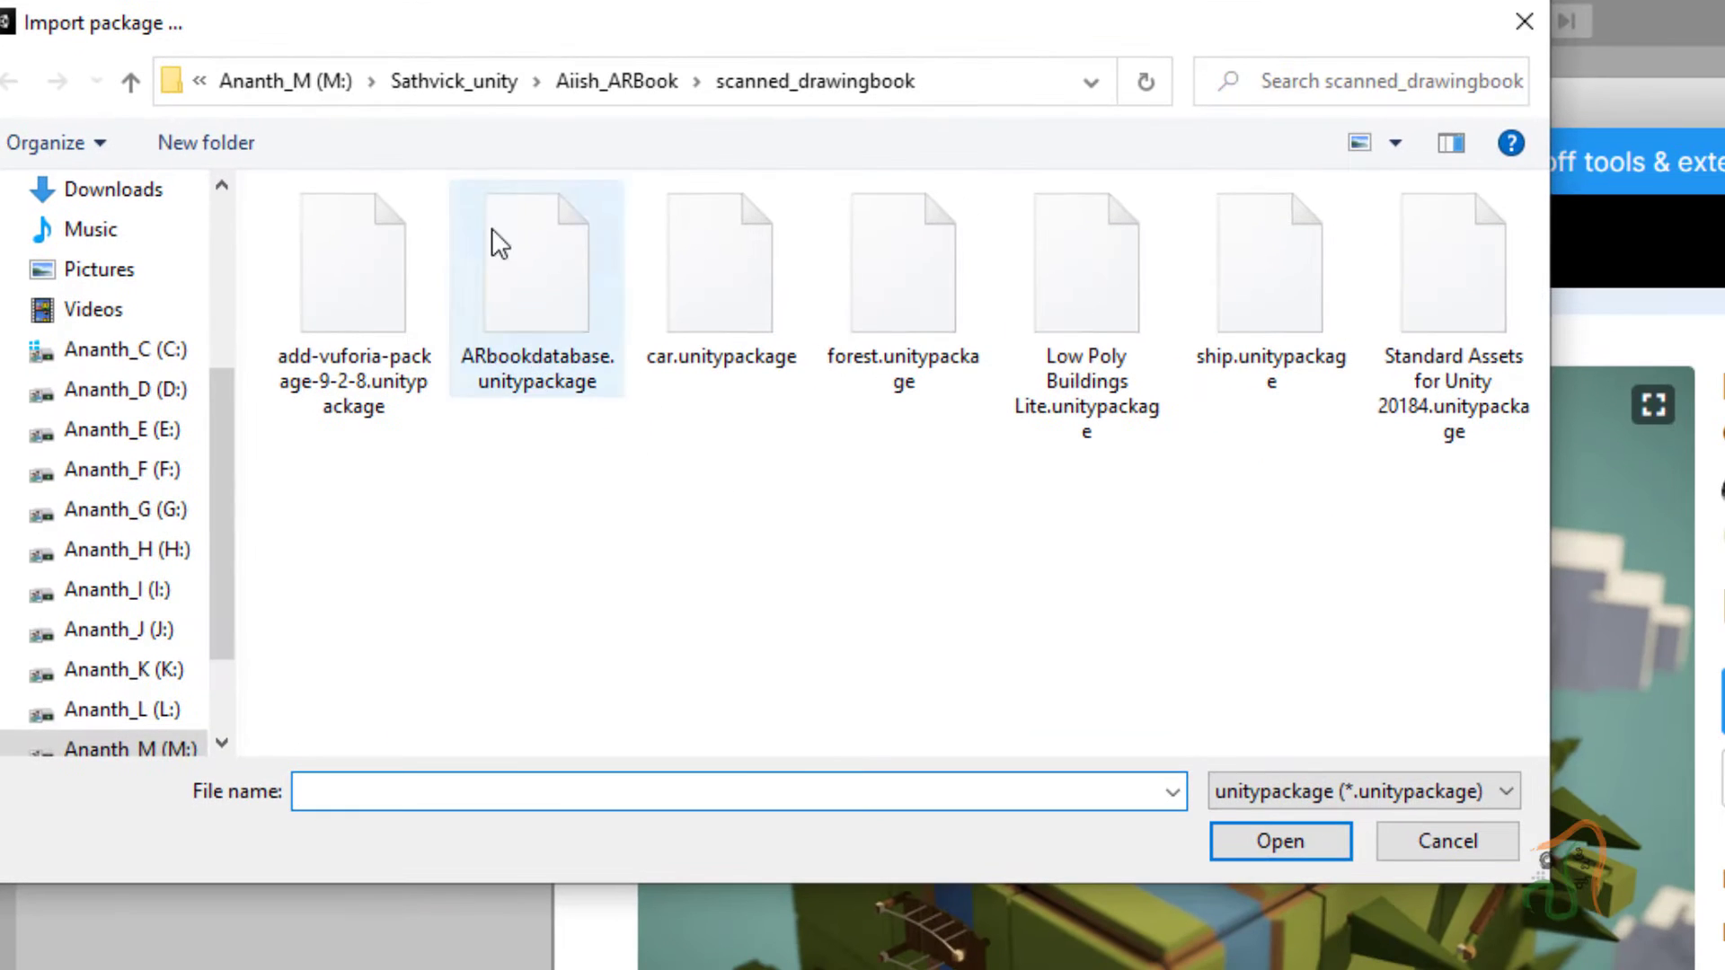
pyautogui.click(585, 81)
pyautogui.doubleClick(377, 274)
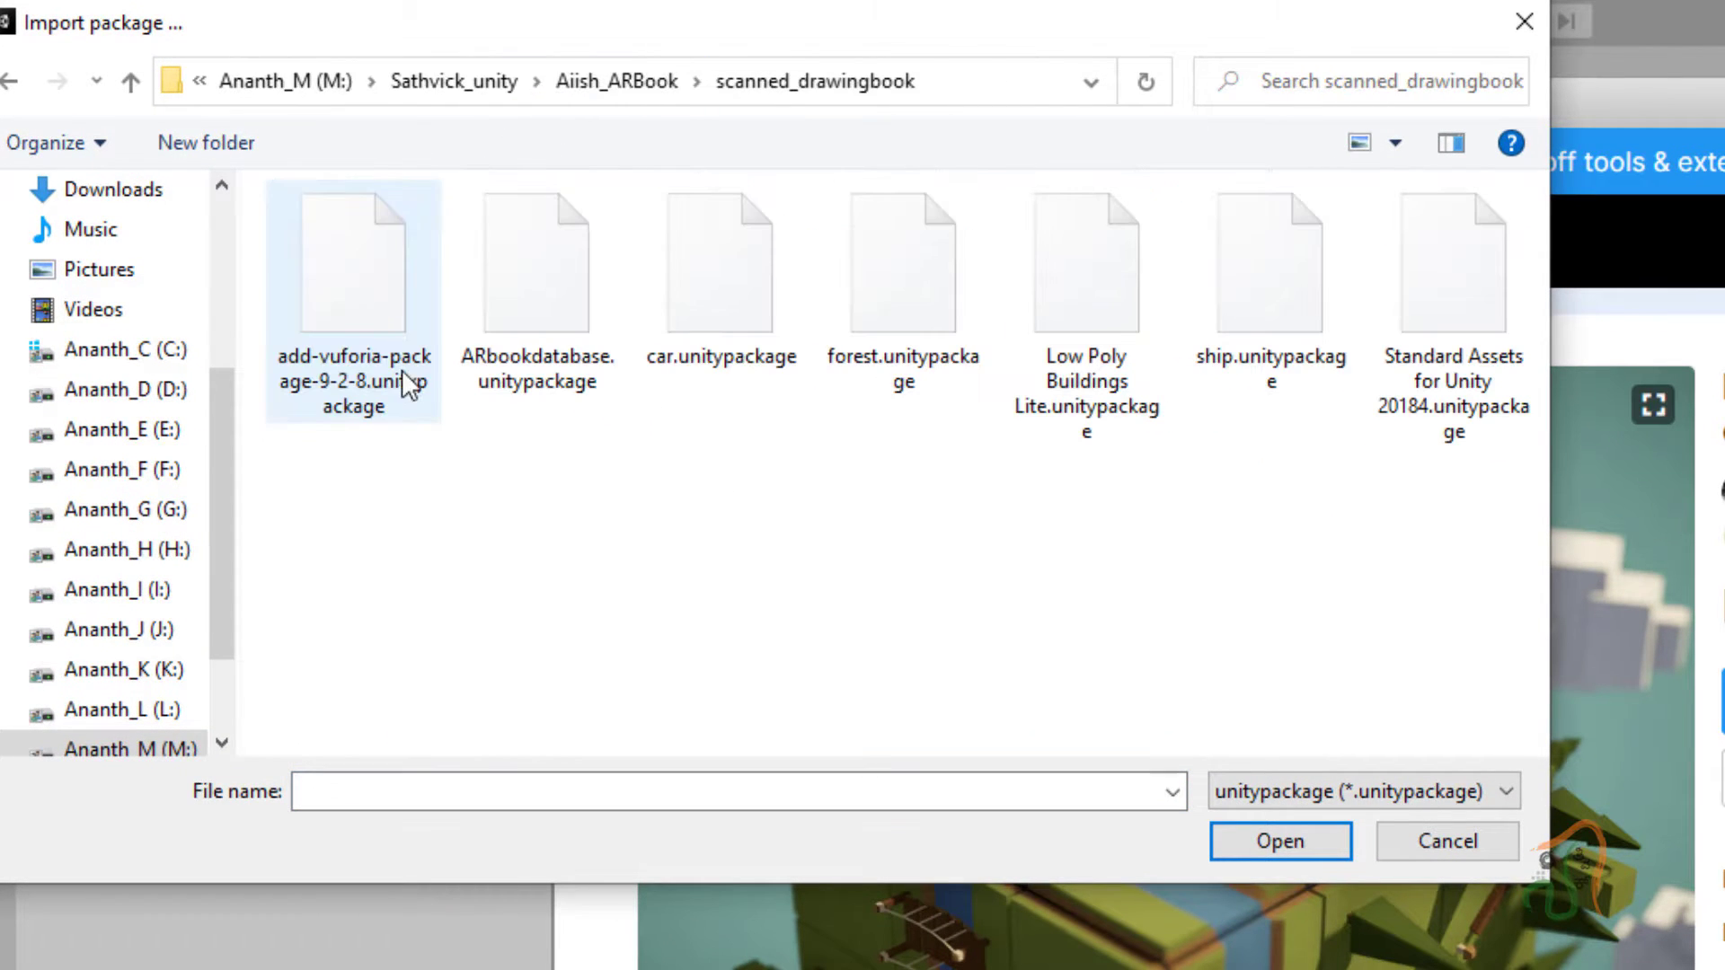
pyautogui.click(909, 361)
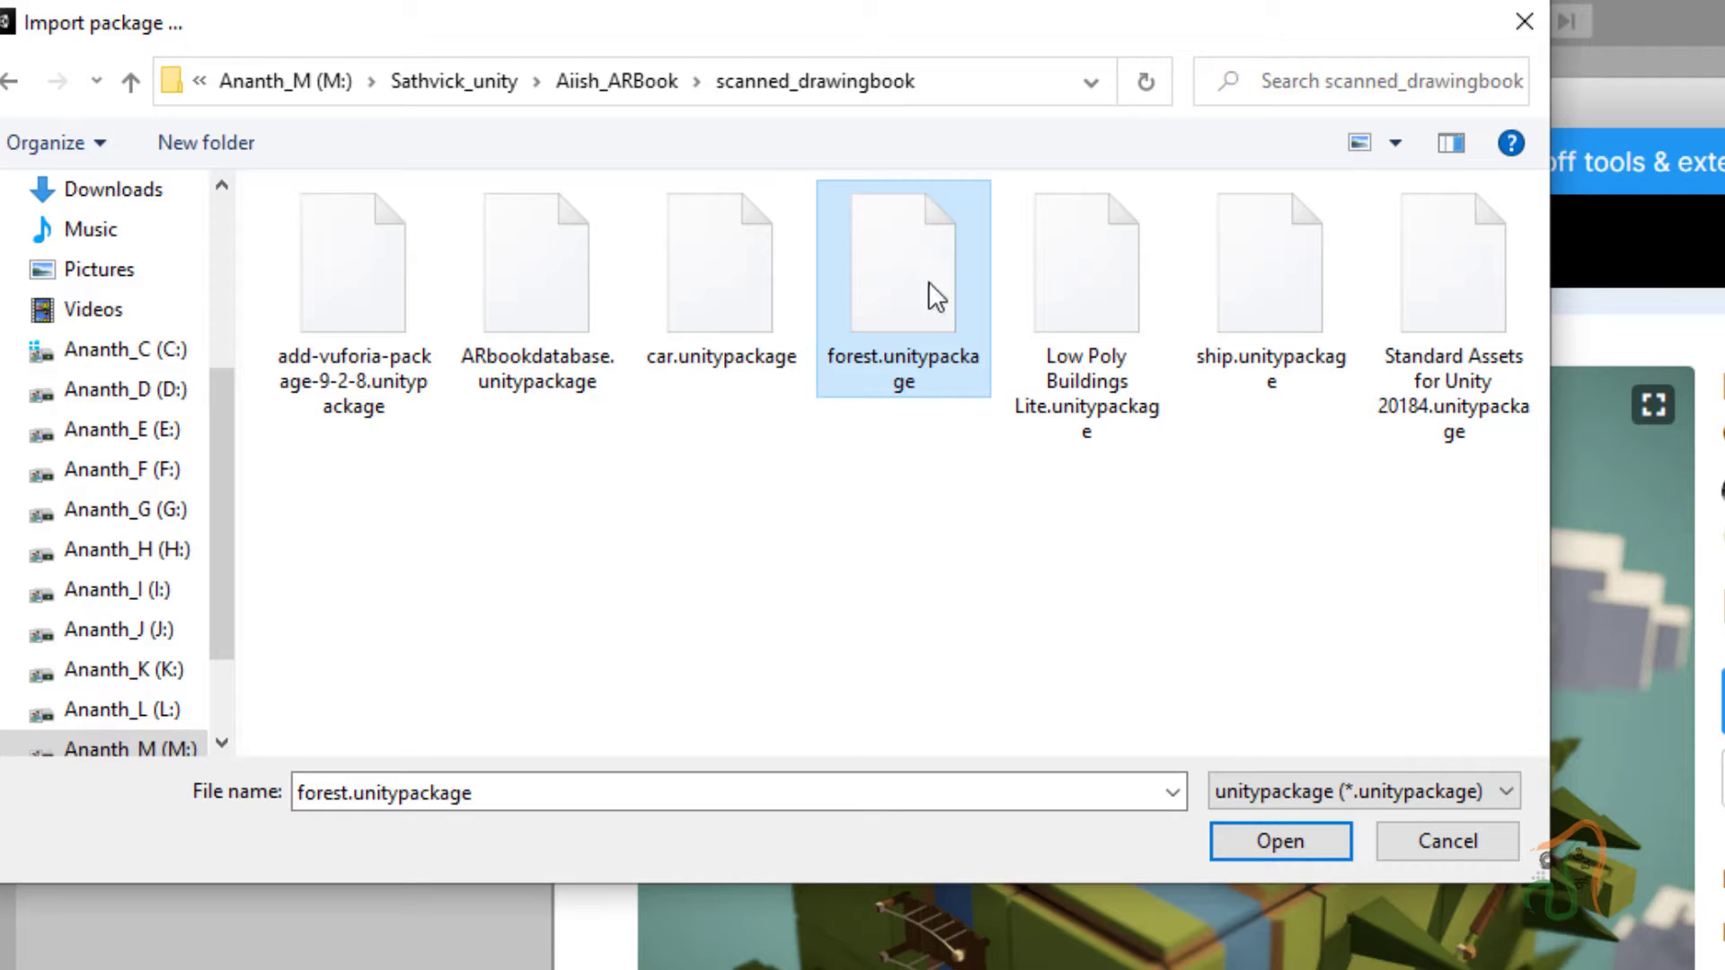
pyautogui.click(1313, 836)
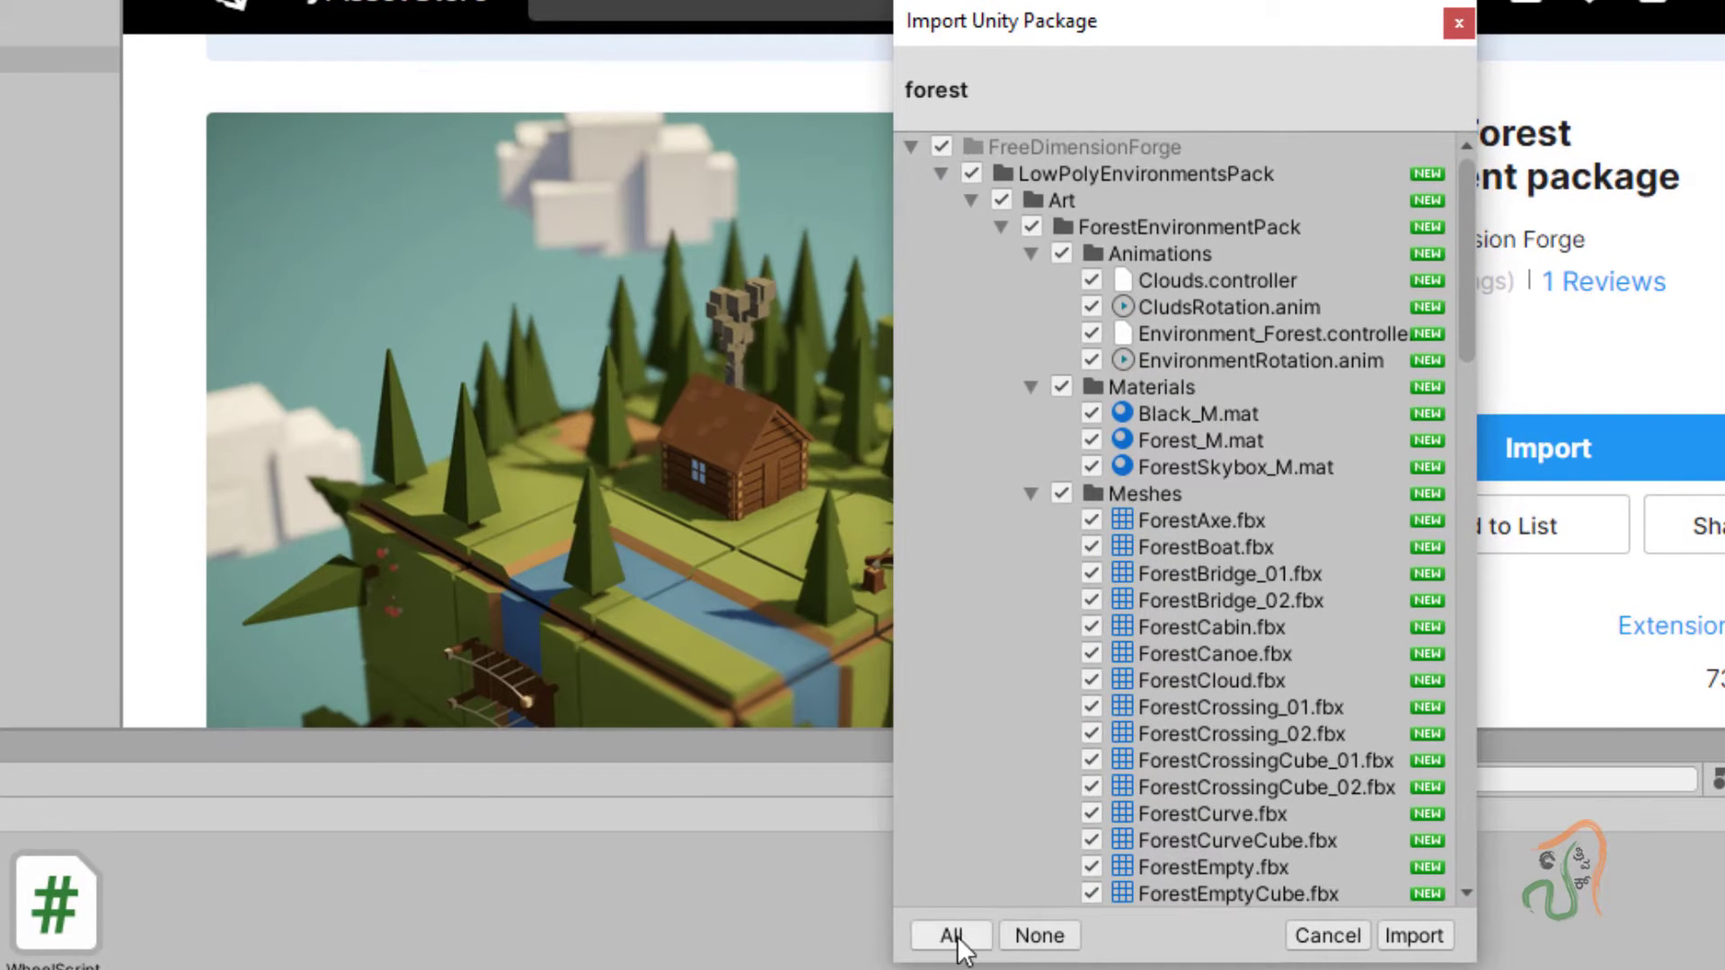
pyautogui.click(1413, 935)
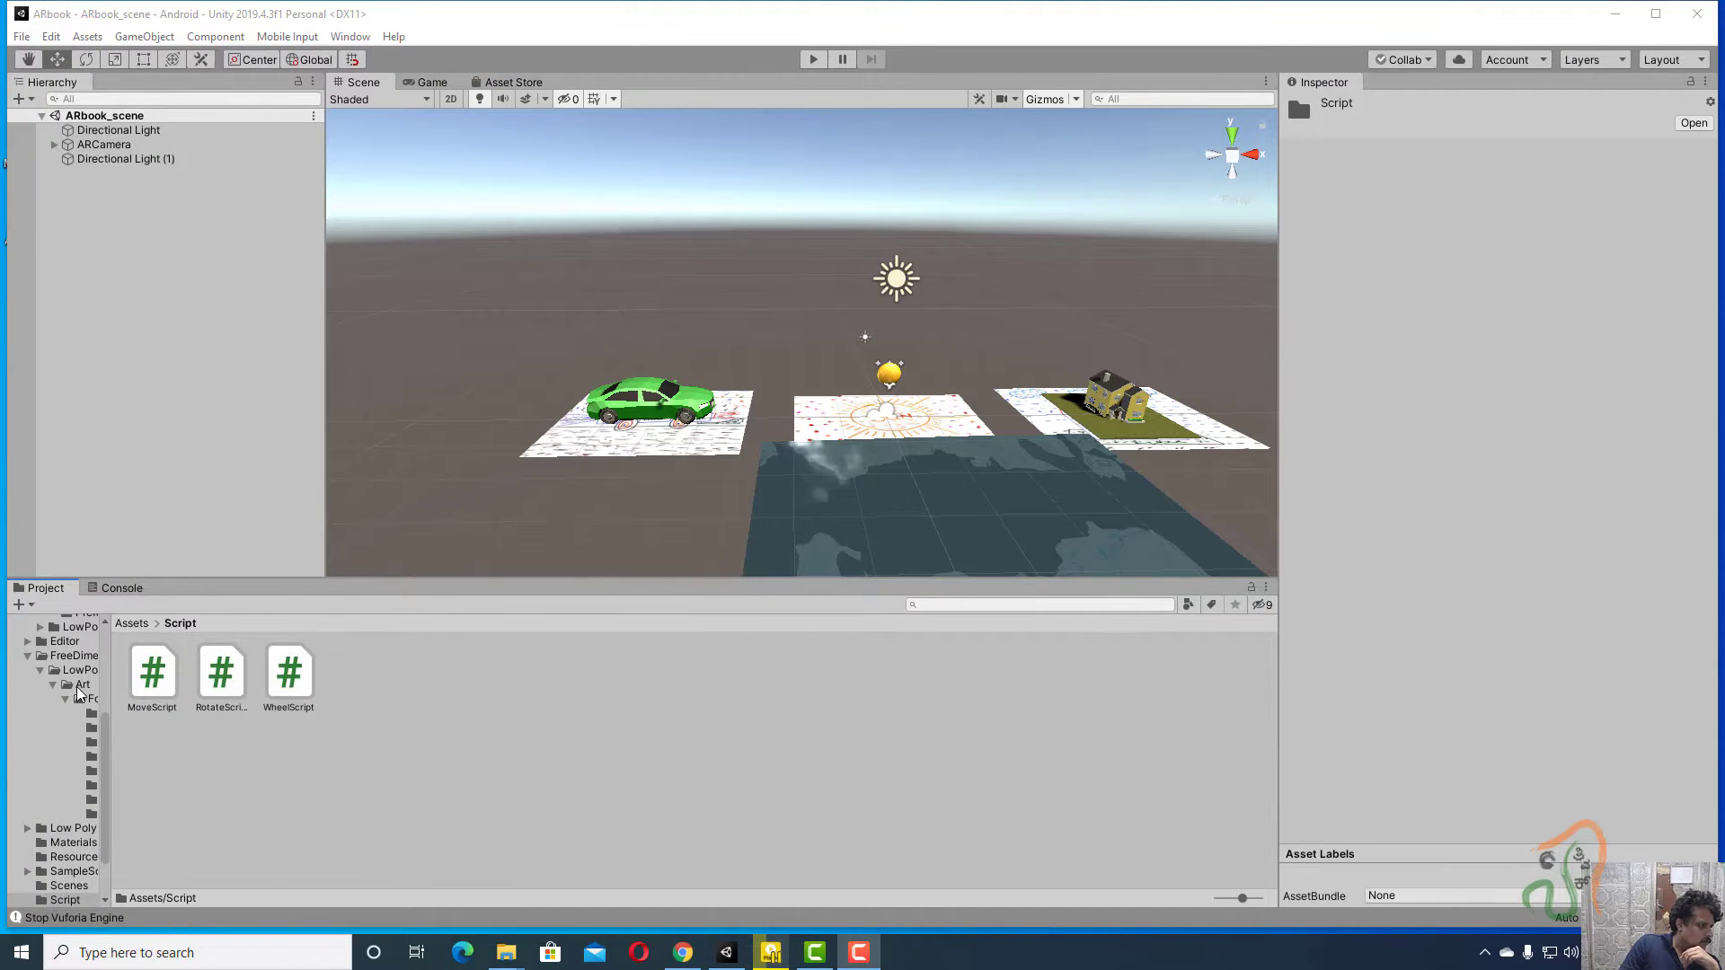
# Step: Open the Prefabs folder of ForestEnvironmentPack inside the imported FreeDimensionForge assets
pyautogui.scroll(5, 77, 690)
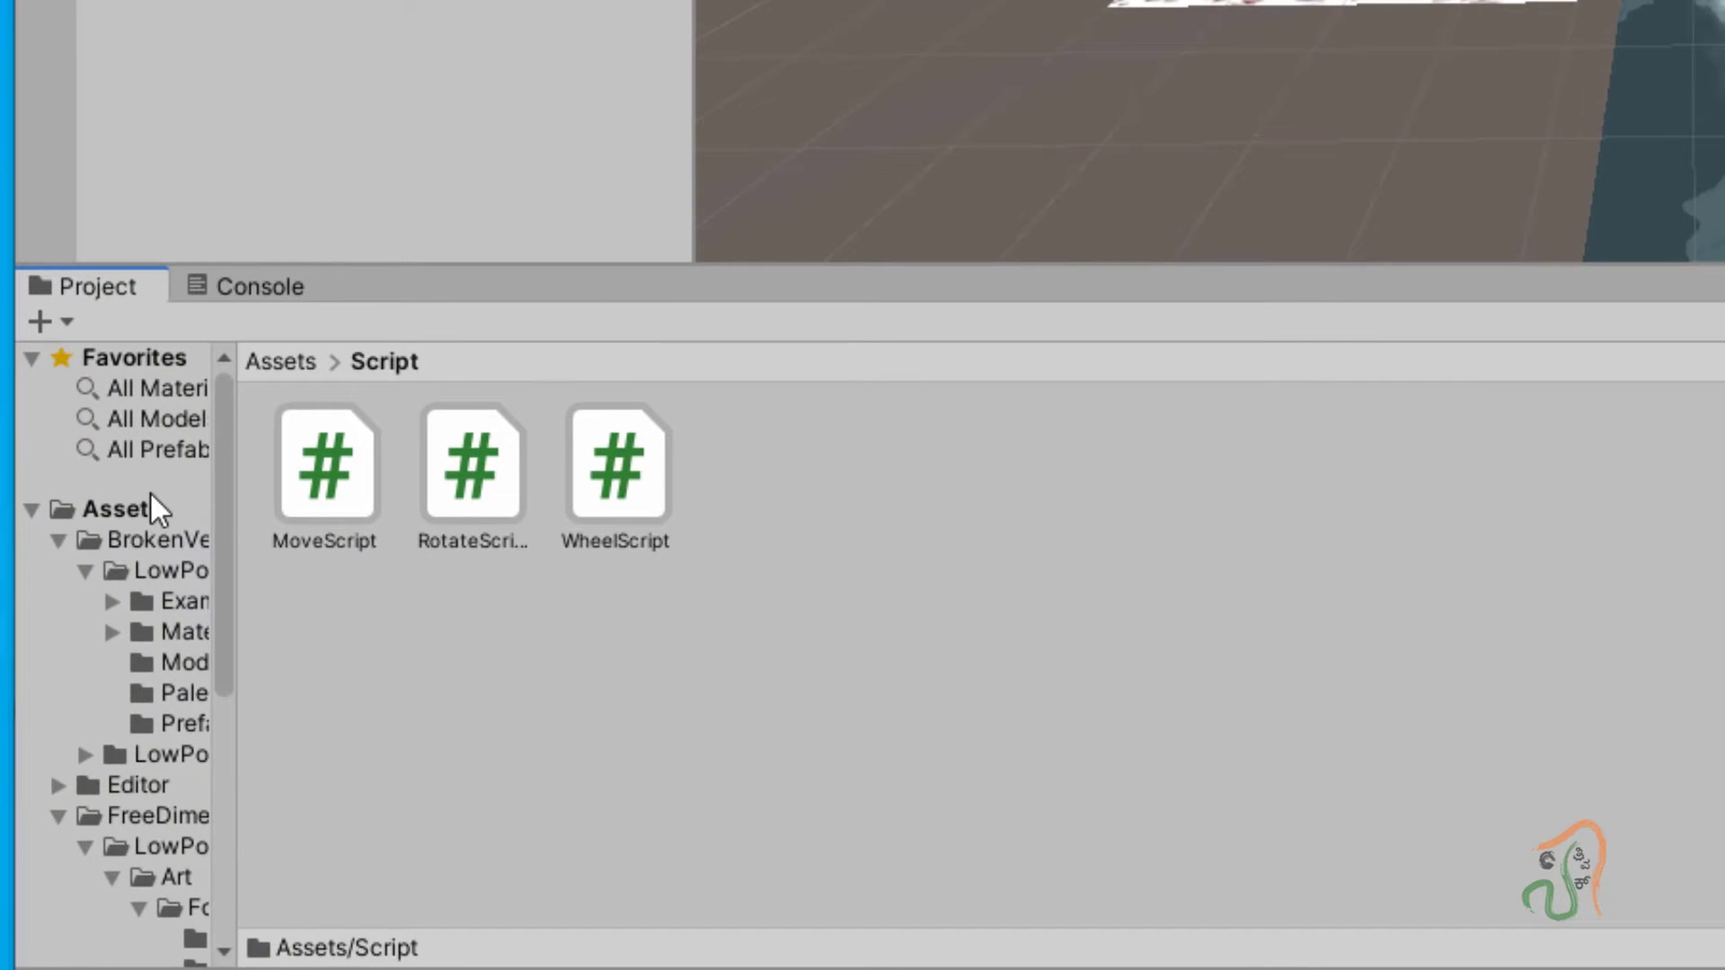
pyautogui.click(127, 508)
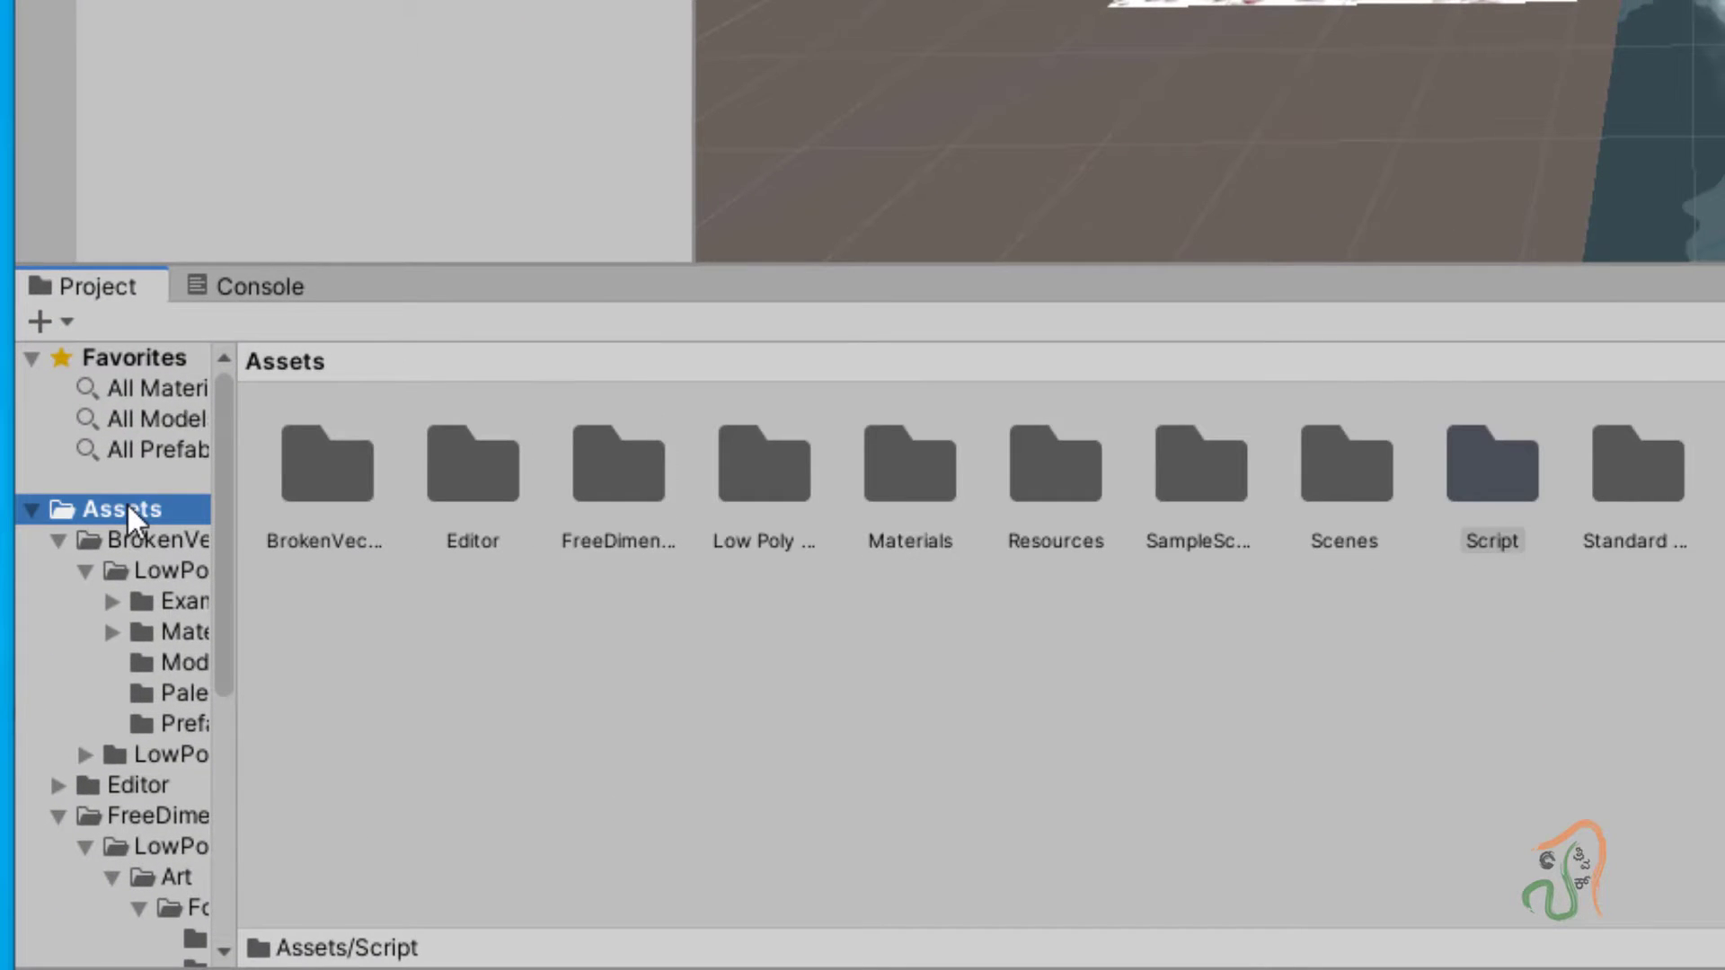
pyautogui.click(608, 486)
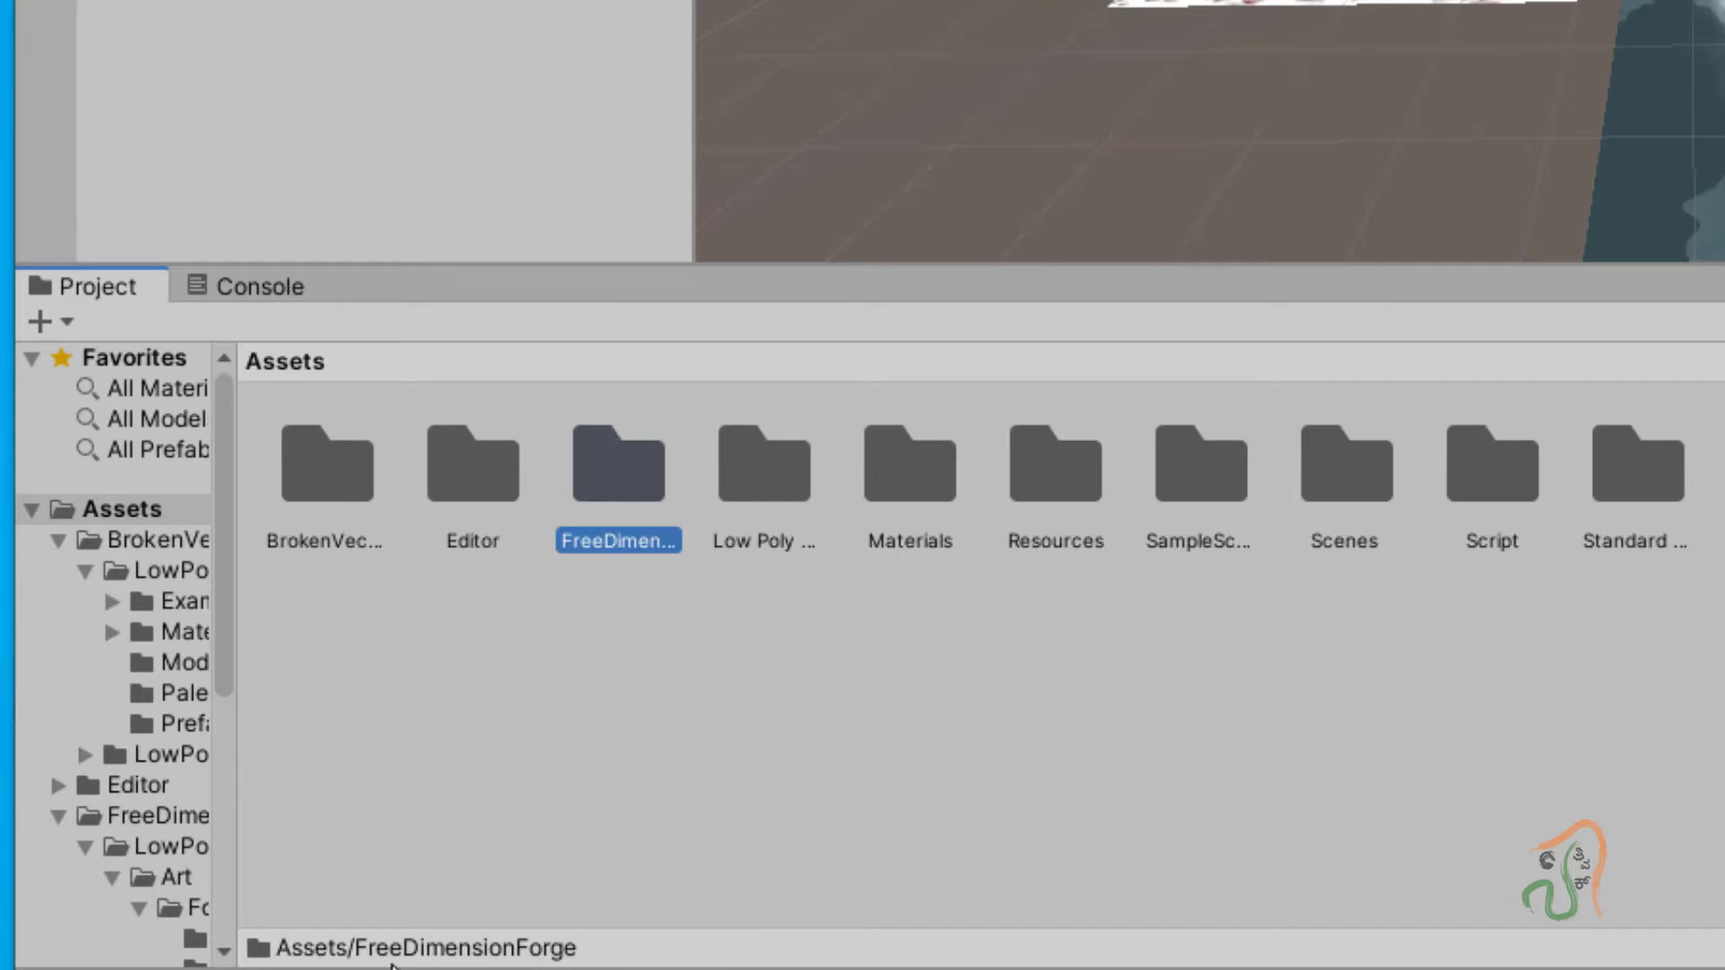
pyautogui.doubleClick(616, 472)
pyautogui.click(327, 491)
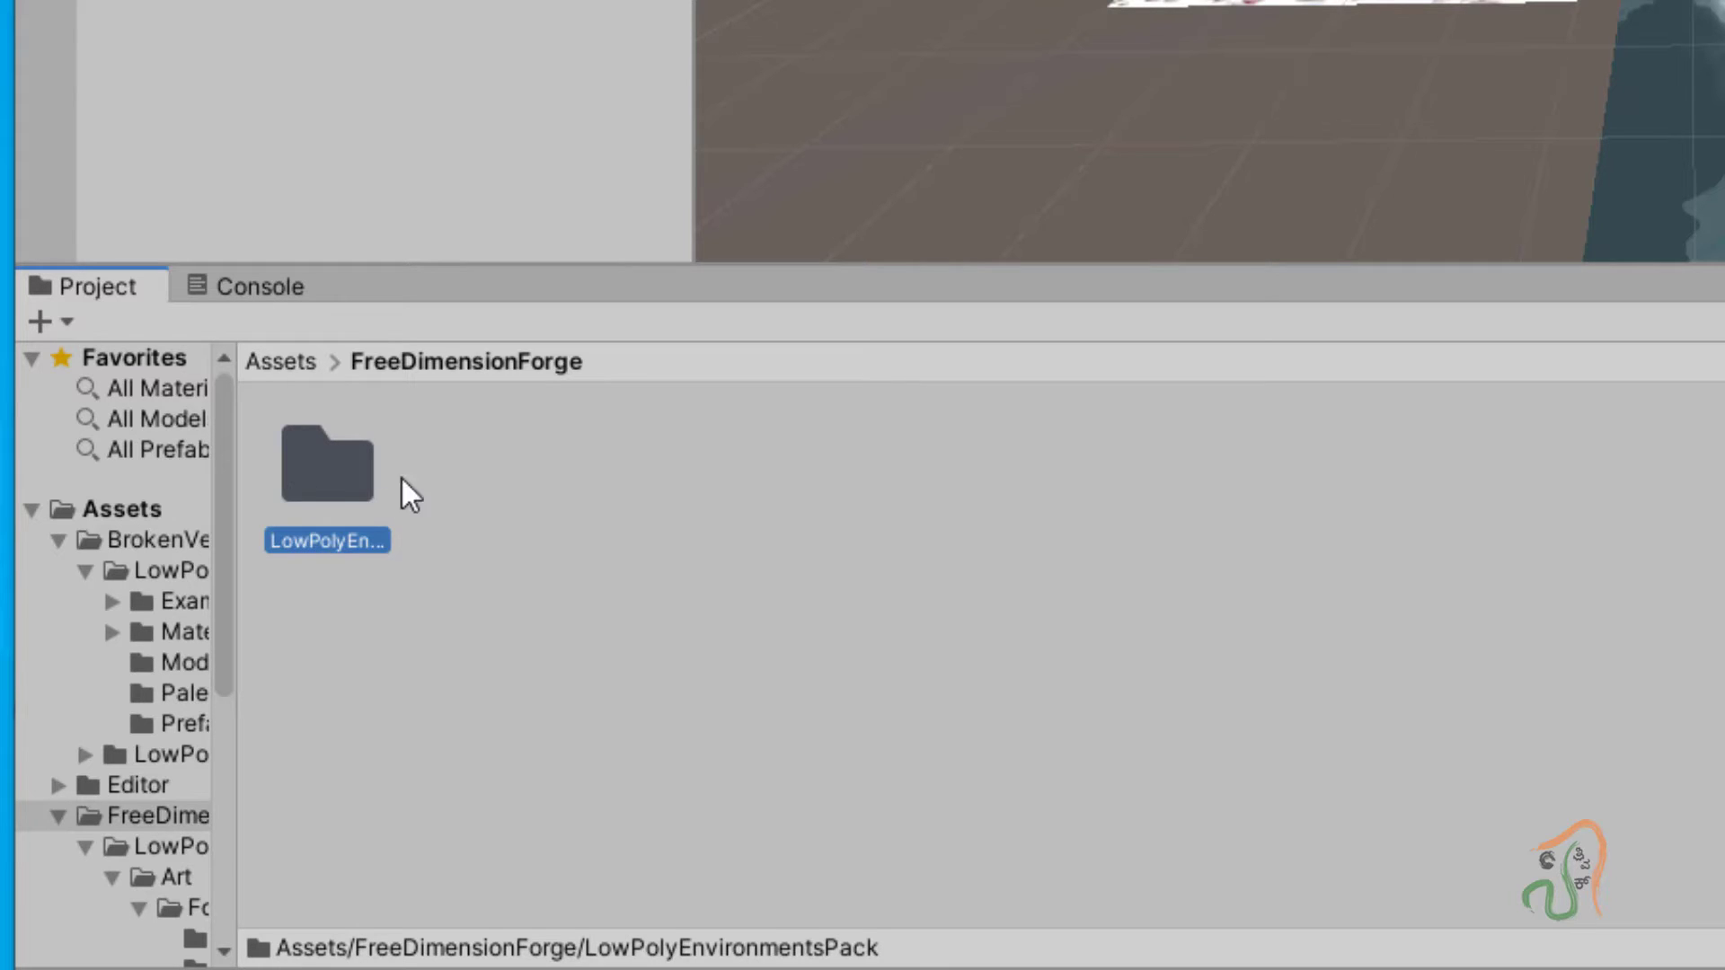
pyautogui.doubleClick(320, 471)
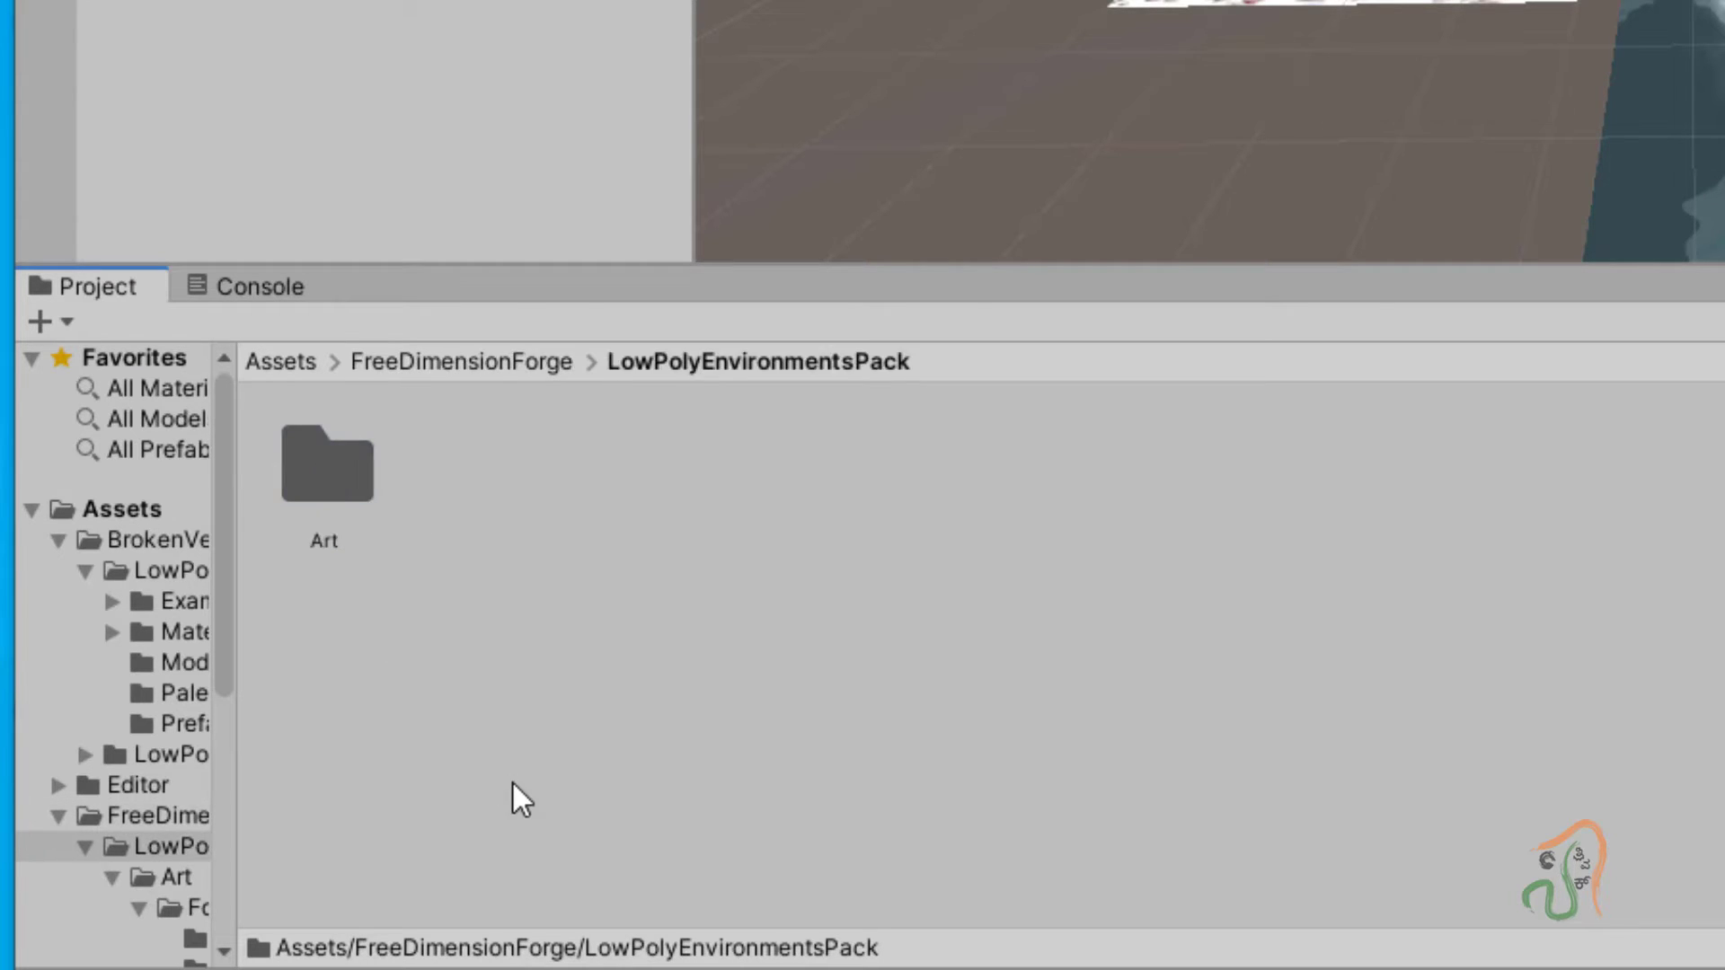
pyautogui.click(337, 487)
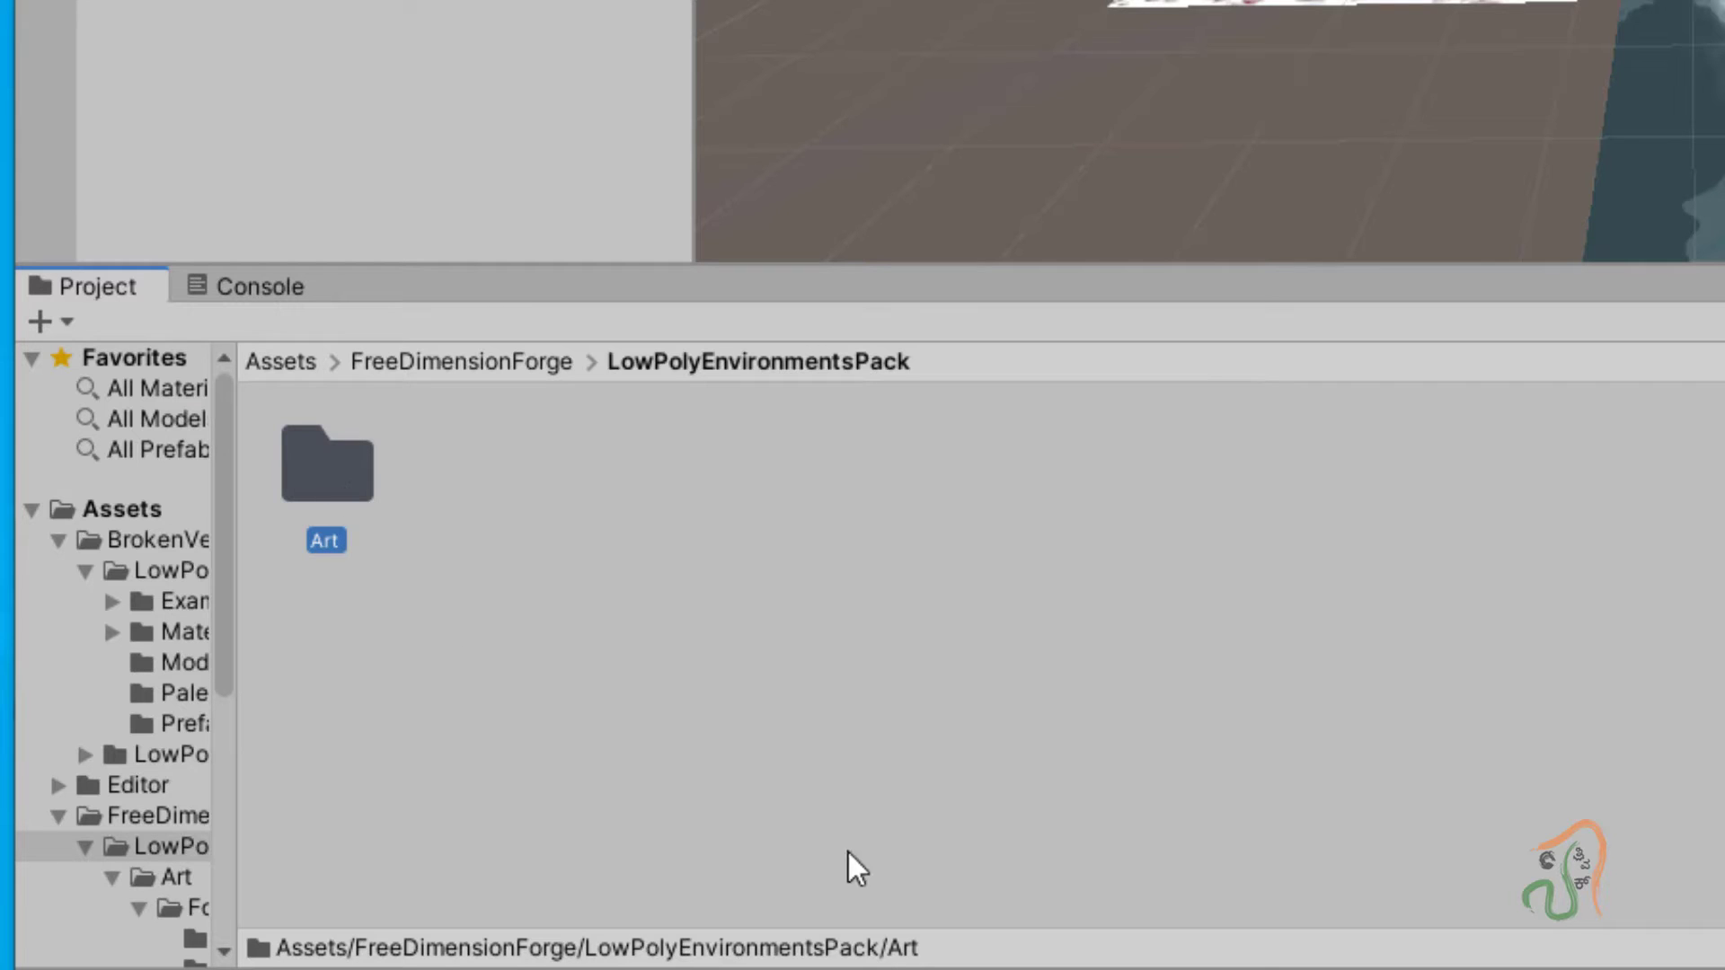
pyautogui.doubleClick(347, 481)
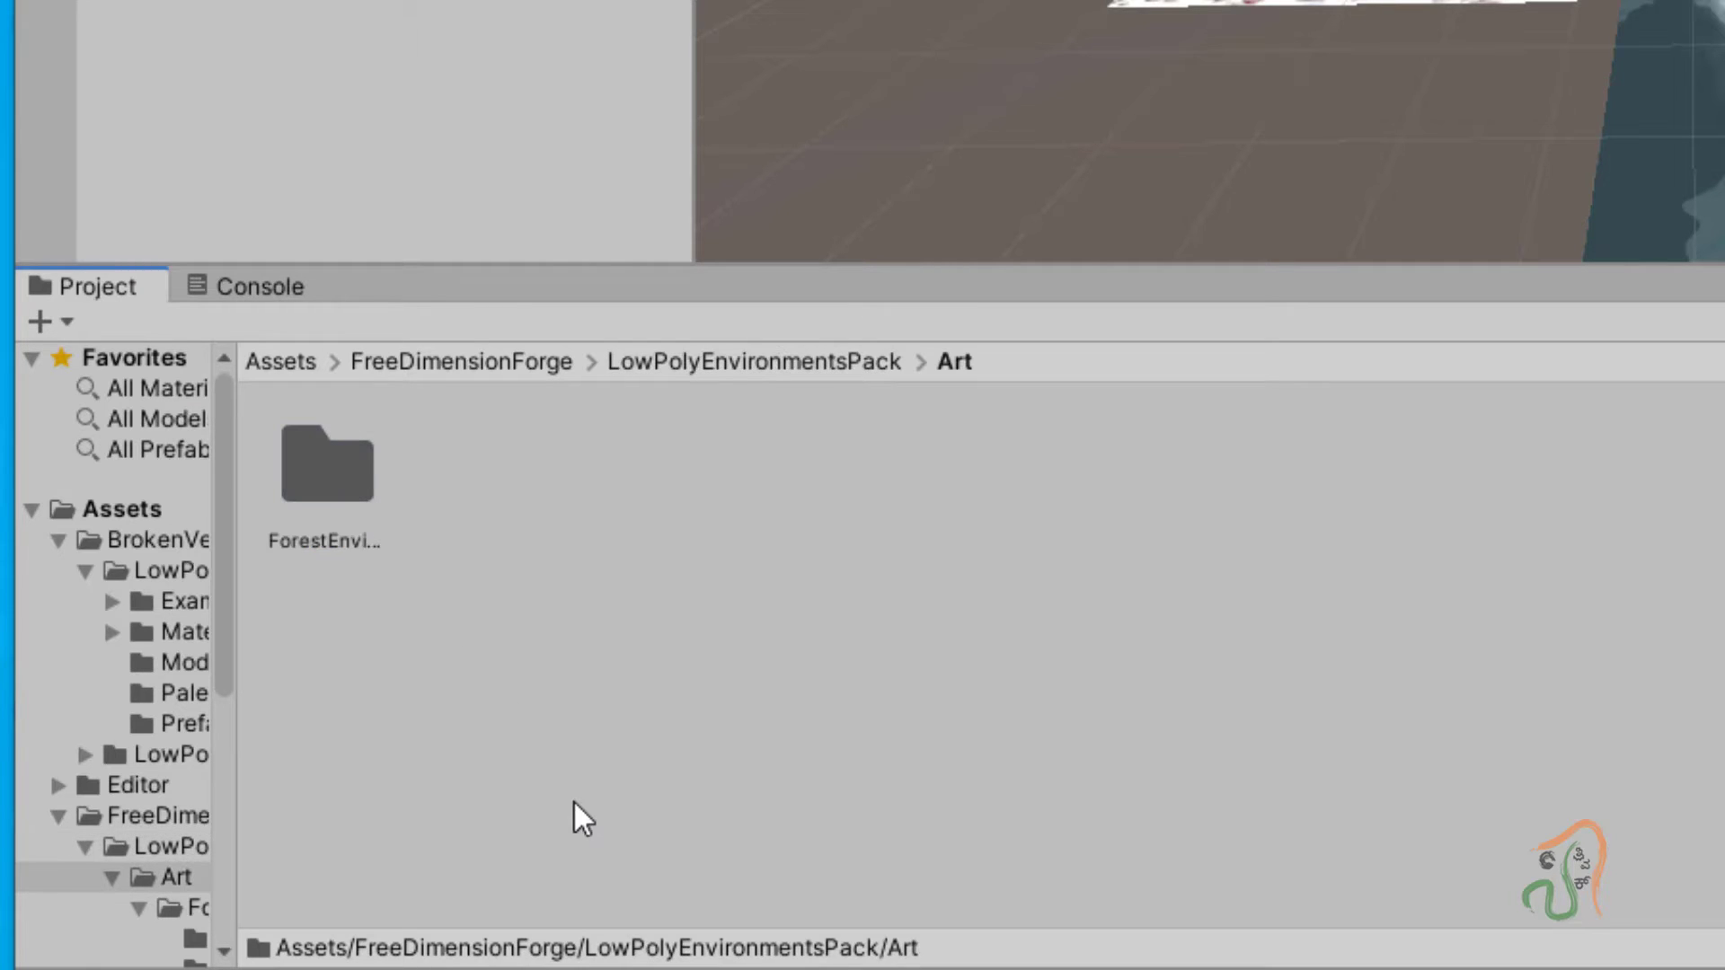
pyautogui.click(310, 467)
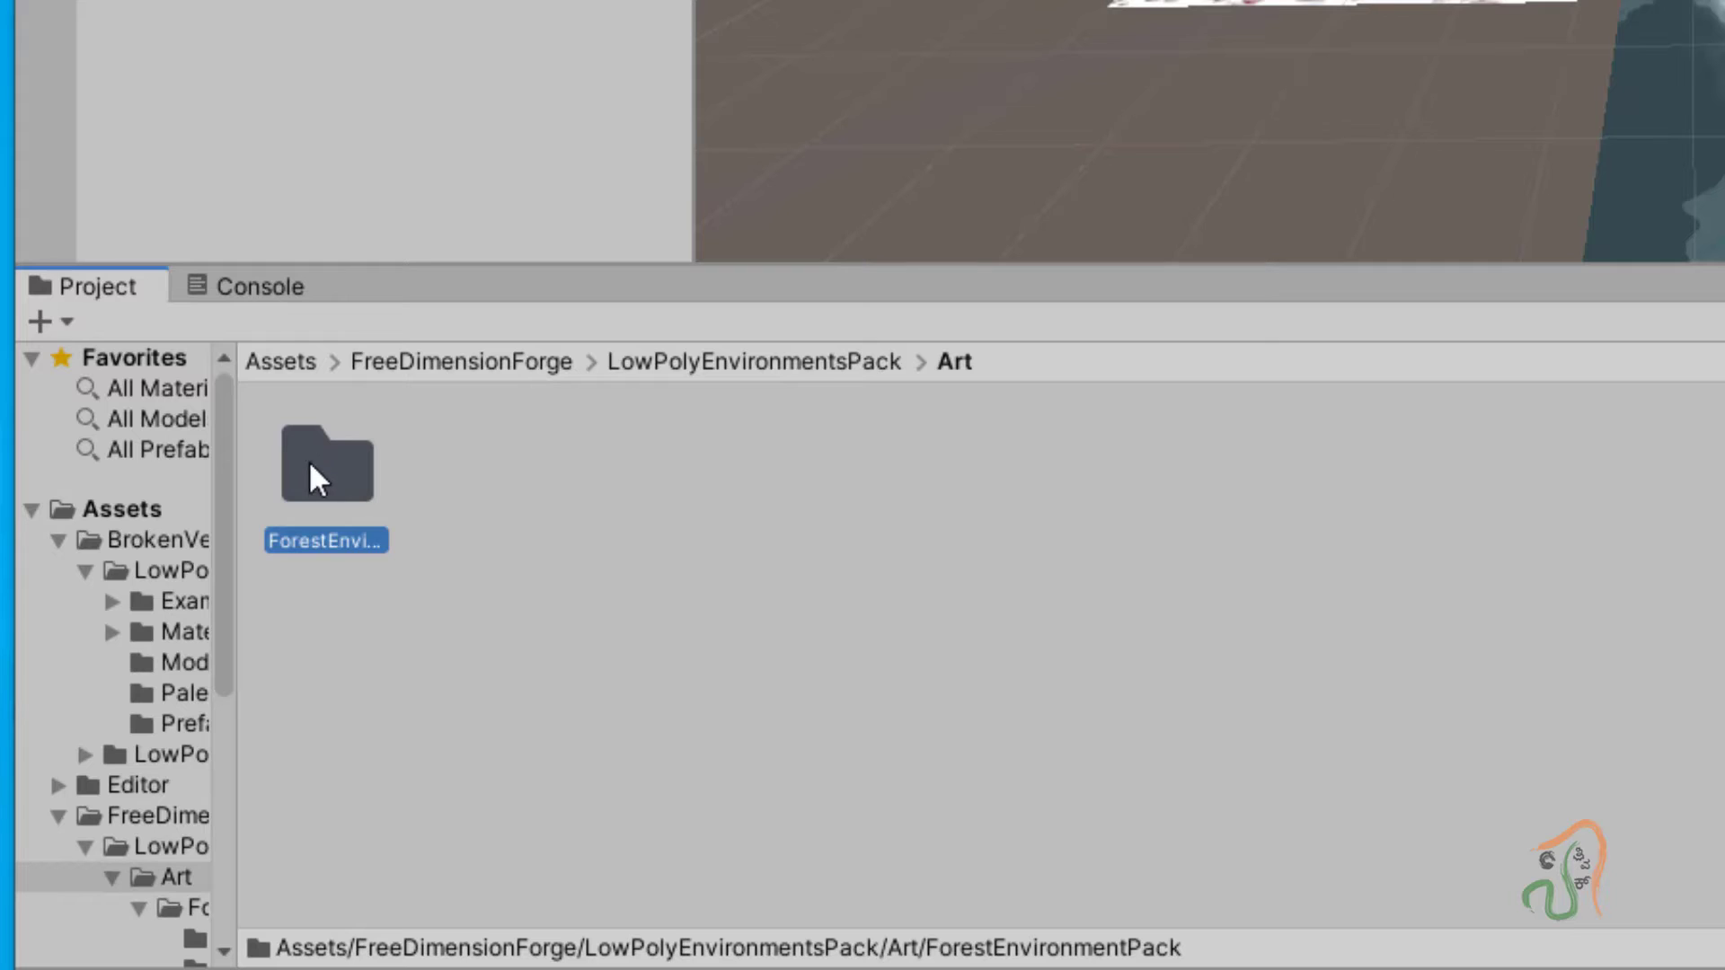
pyautogui.doubleClick(353, 483)
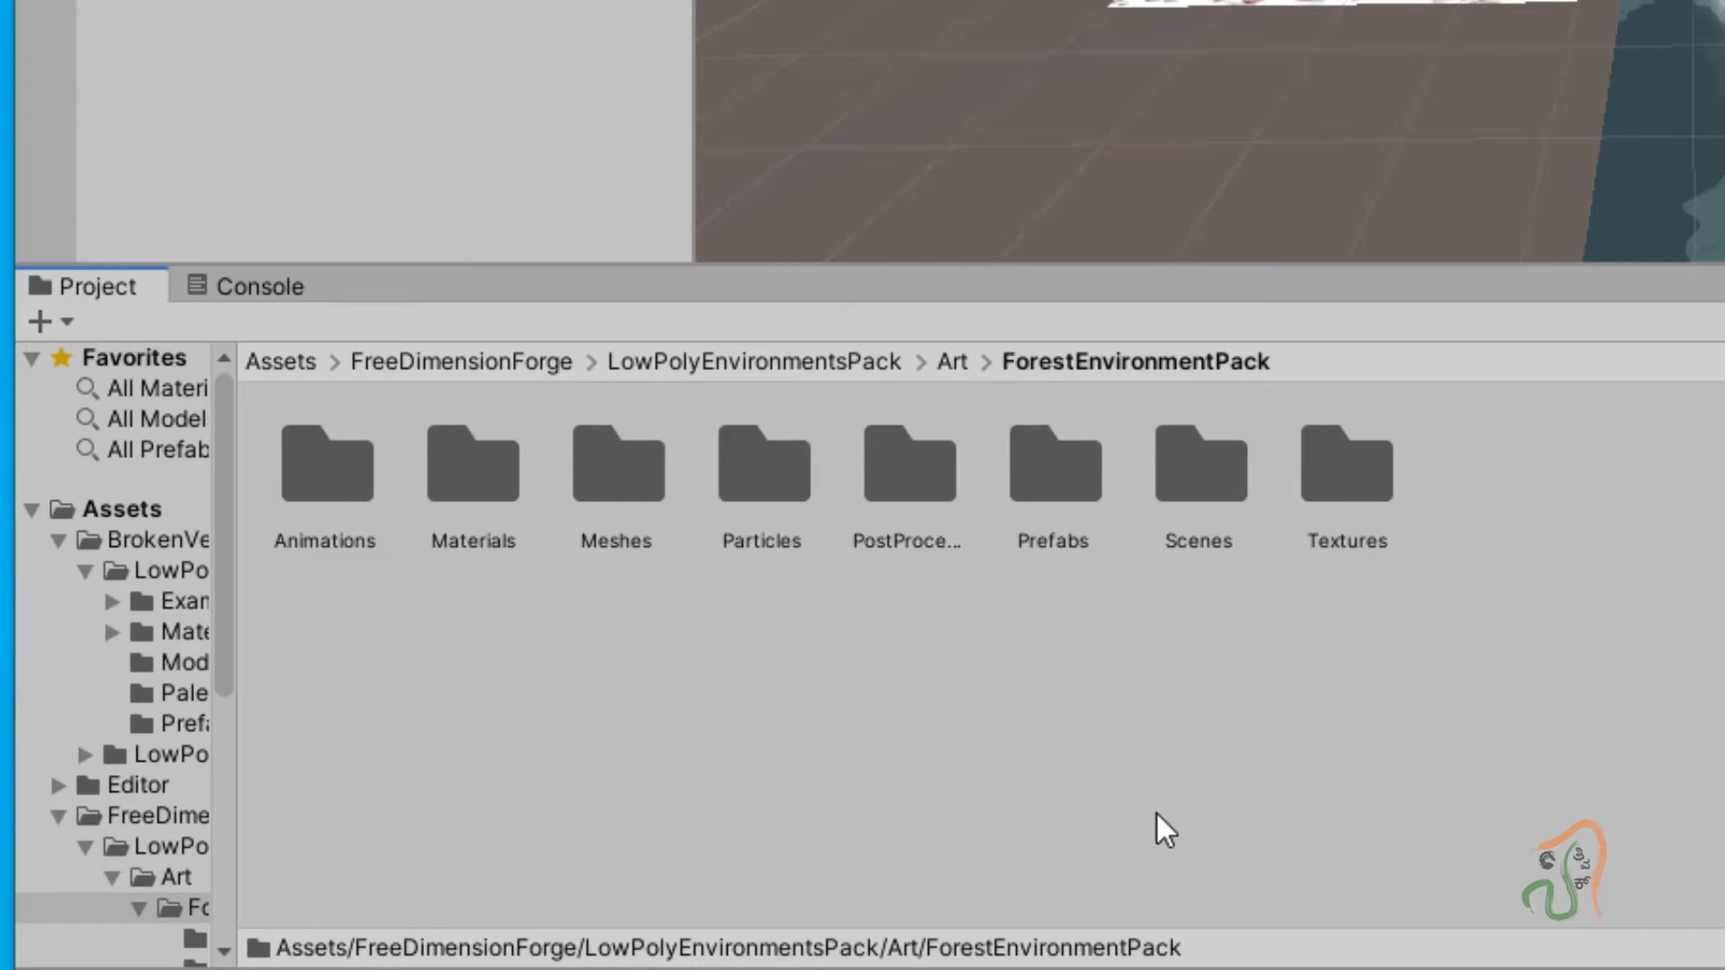
pyautogui.doubleClick(1065, 476)
# Step: Preview individual forest prefabs such as the axe, cabin, ground tiles and tree trunks in the Prefabs folder
pyautogui.click(230, 575)
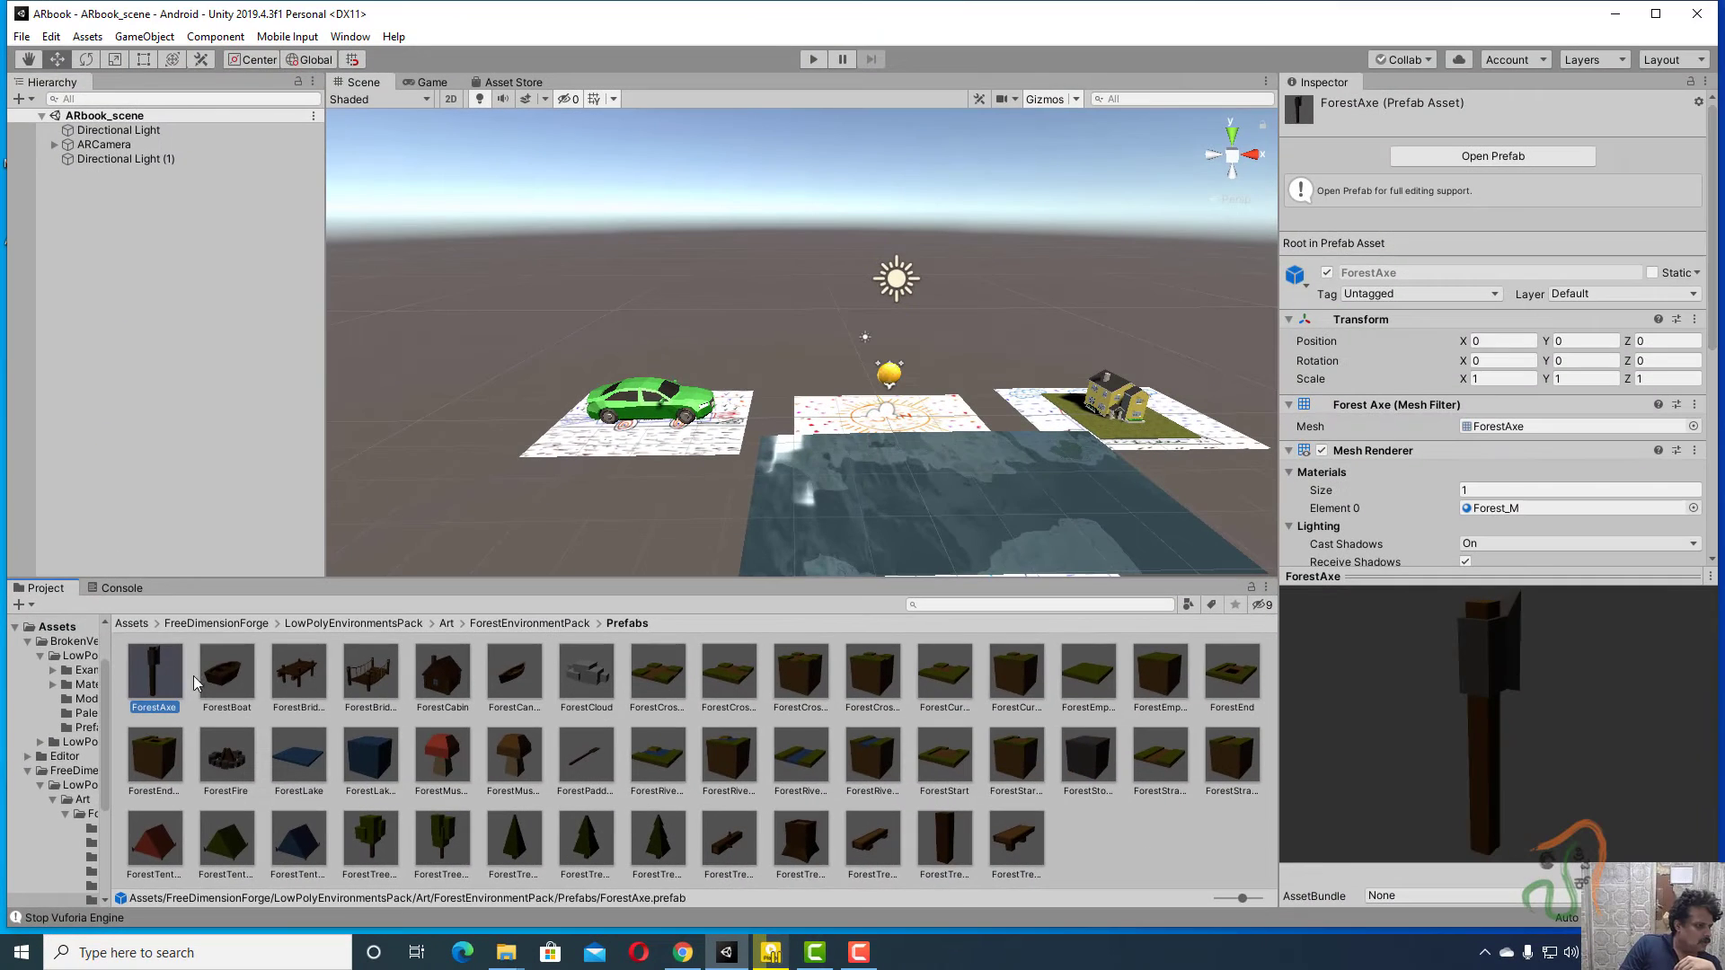
pyautogui.click(339, 580)
pyautogui.click(446, 579)
pyautogui.click(626, 590)
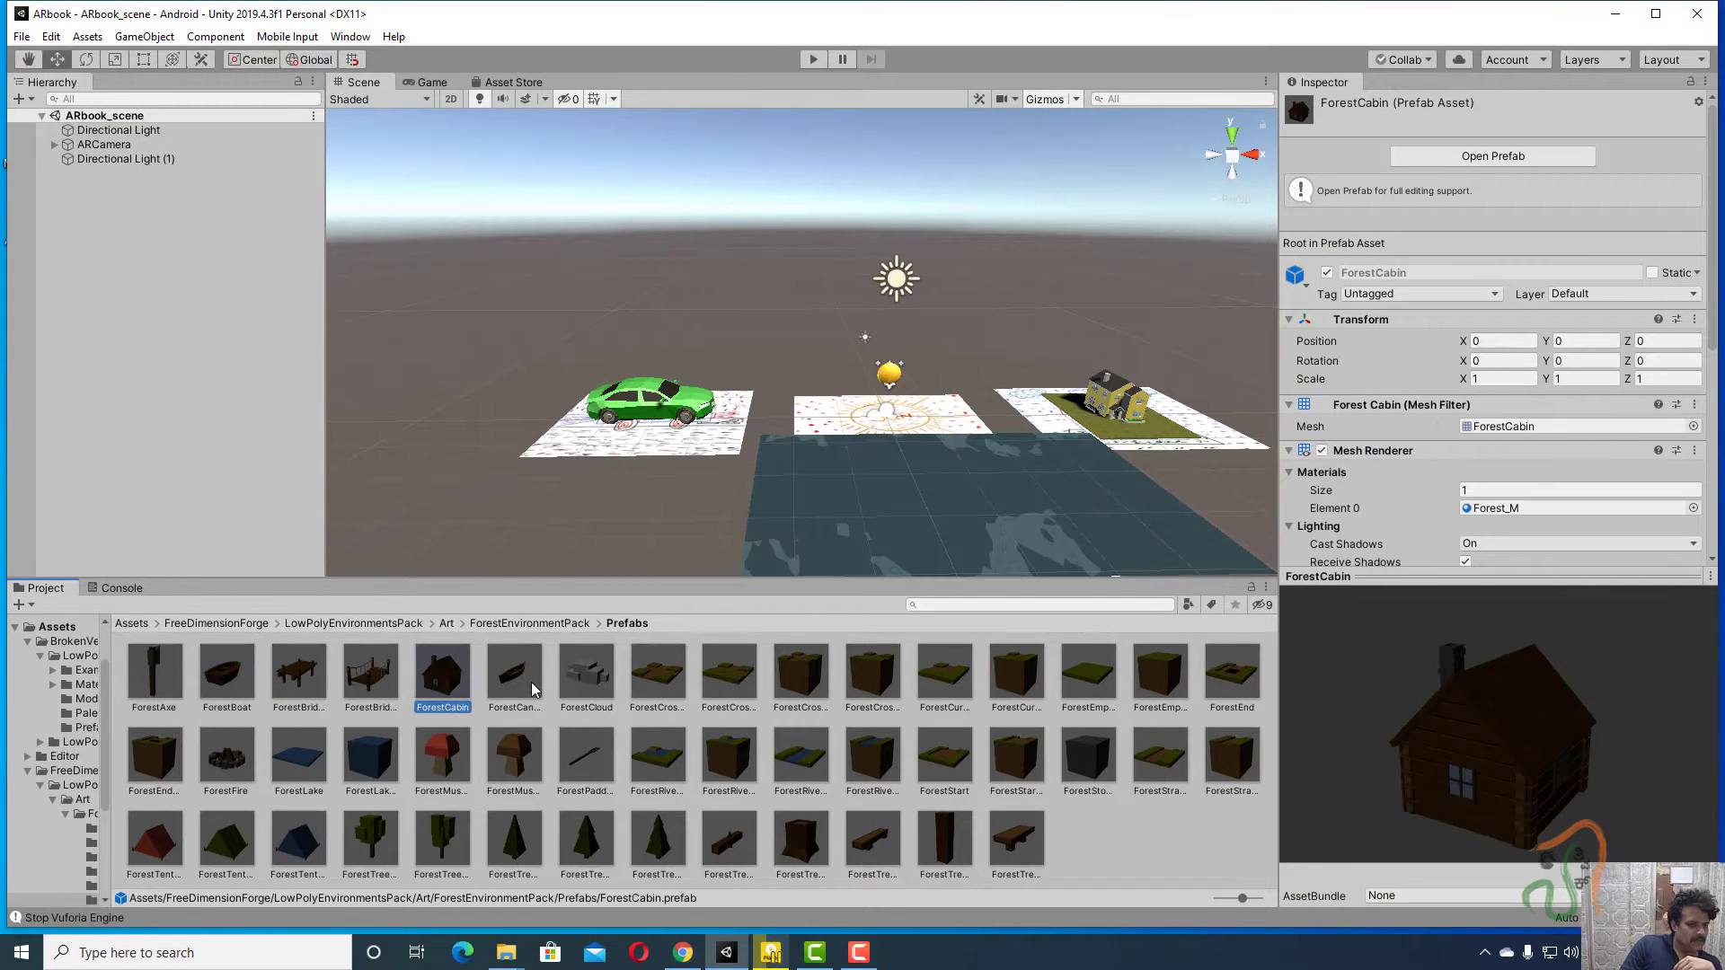
pyautogui.click(531, 681)
pyautogui.click(392, 670)
pyautogui.click(467, 676)
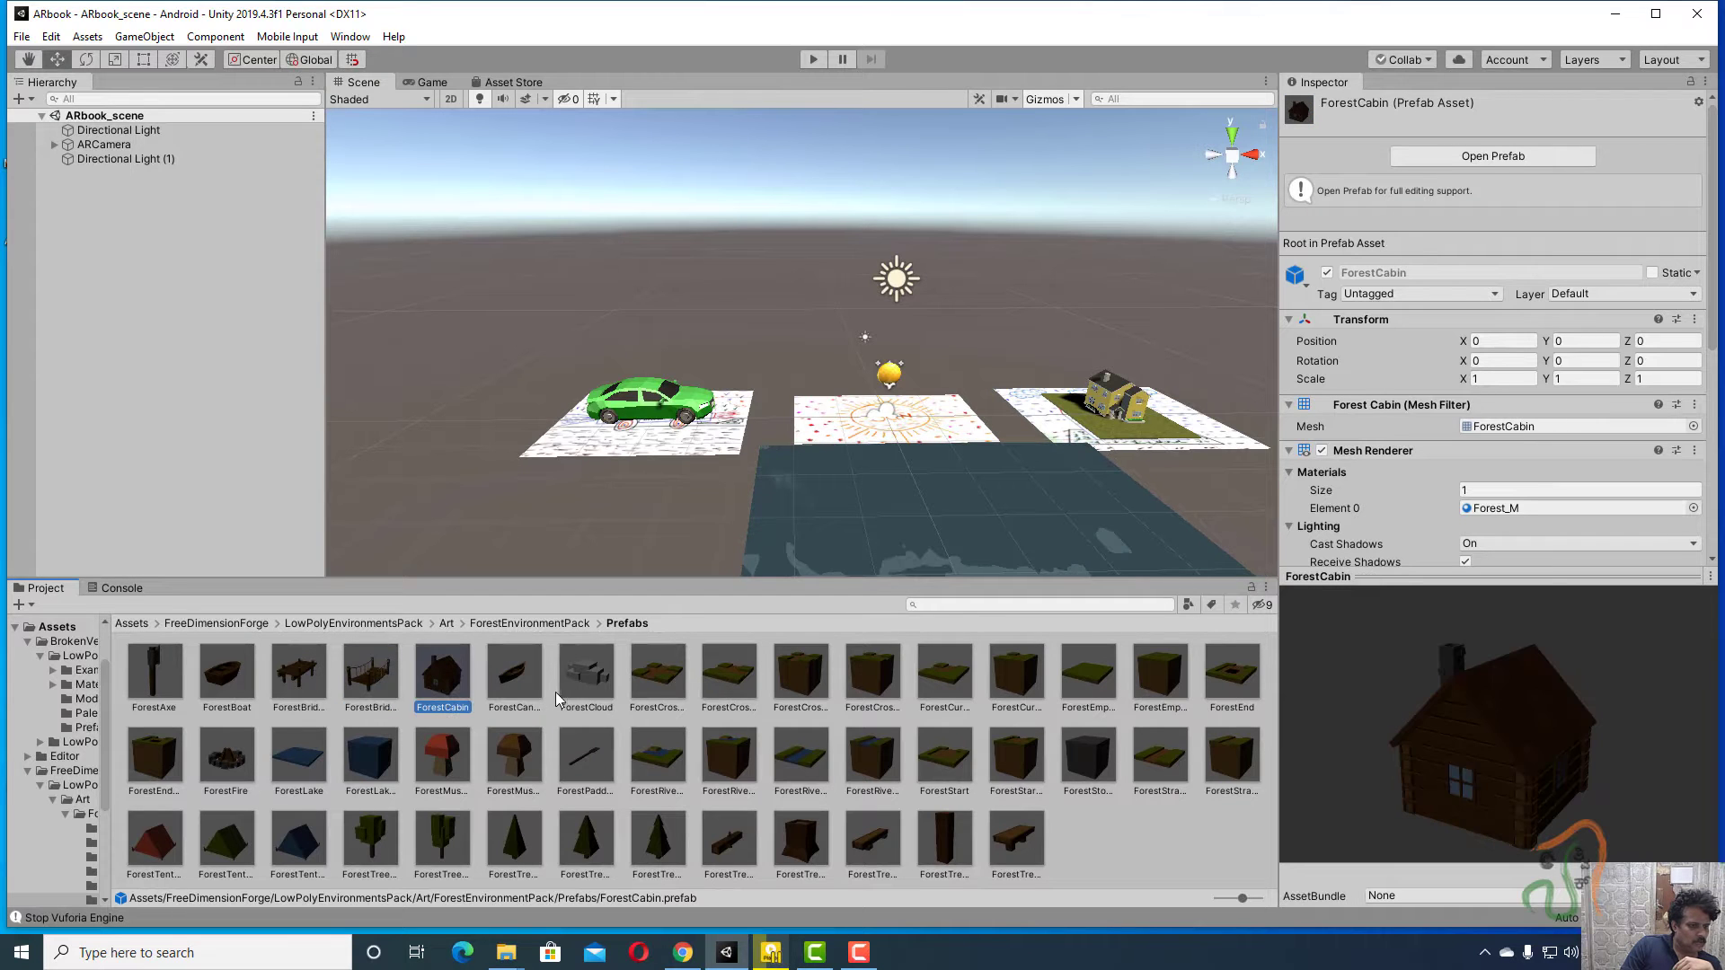
pyautogui.click(796, 679)
pyautogui.click(937, 674)
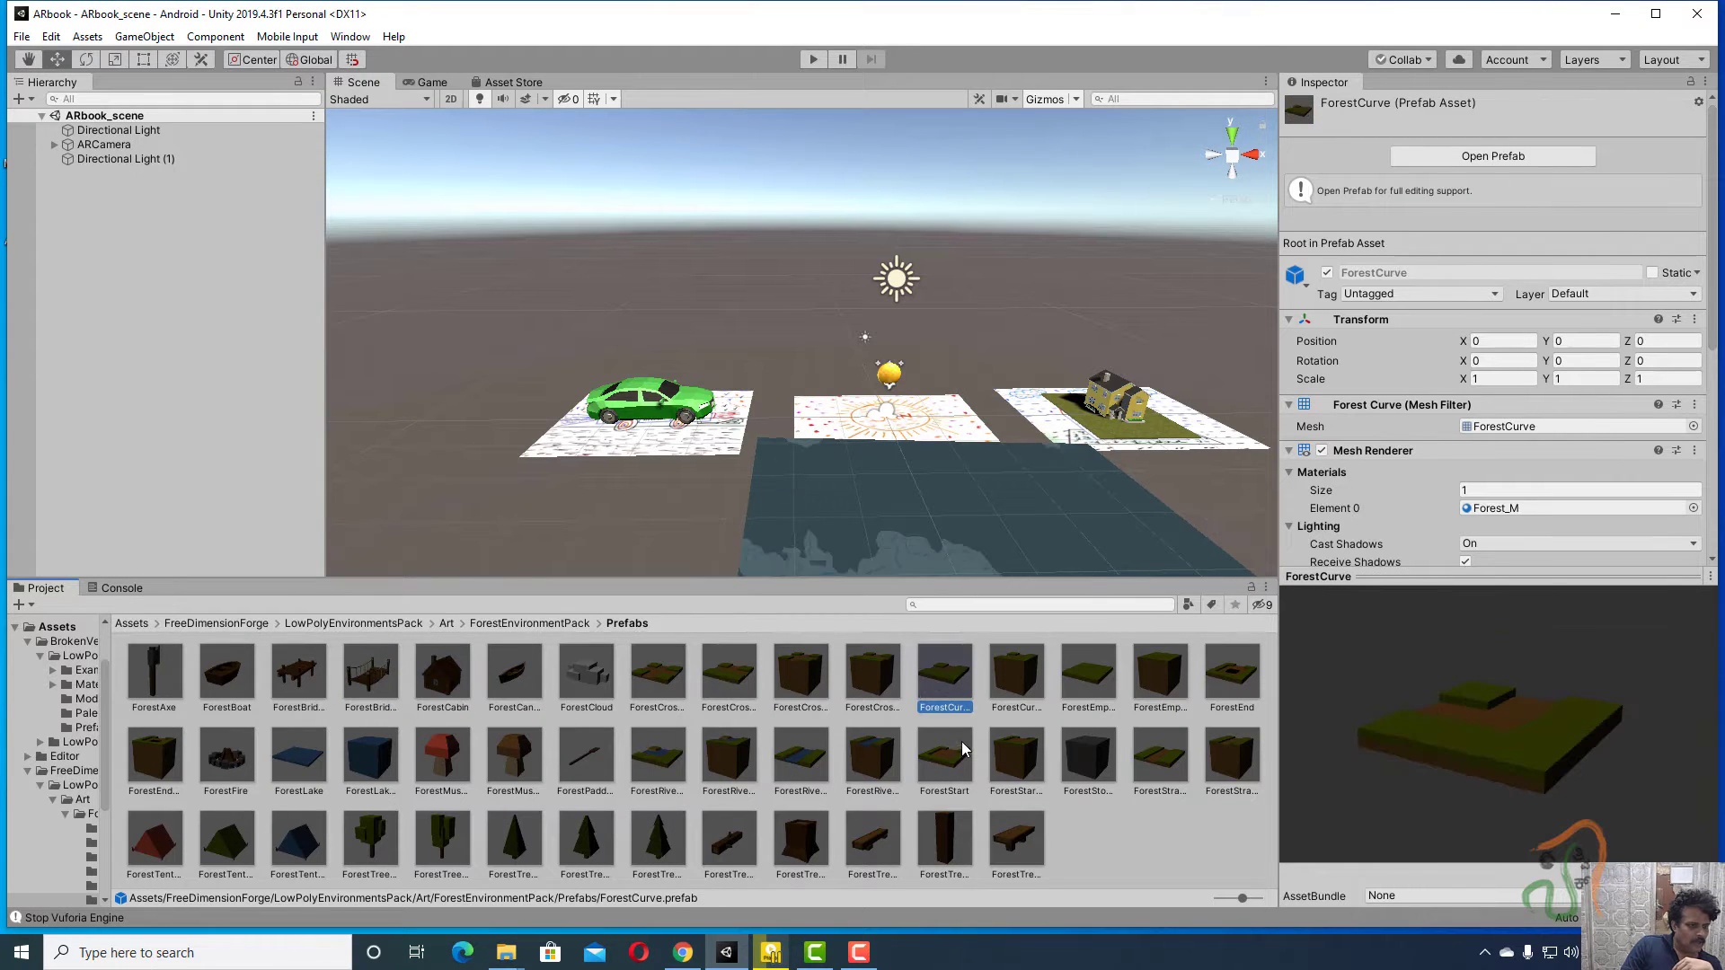
pyautogui.click(939, 757)
pyautogui.click(885, 754)
pyautogui.click(887, 829)
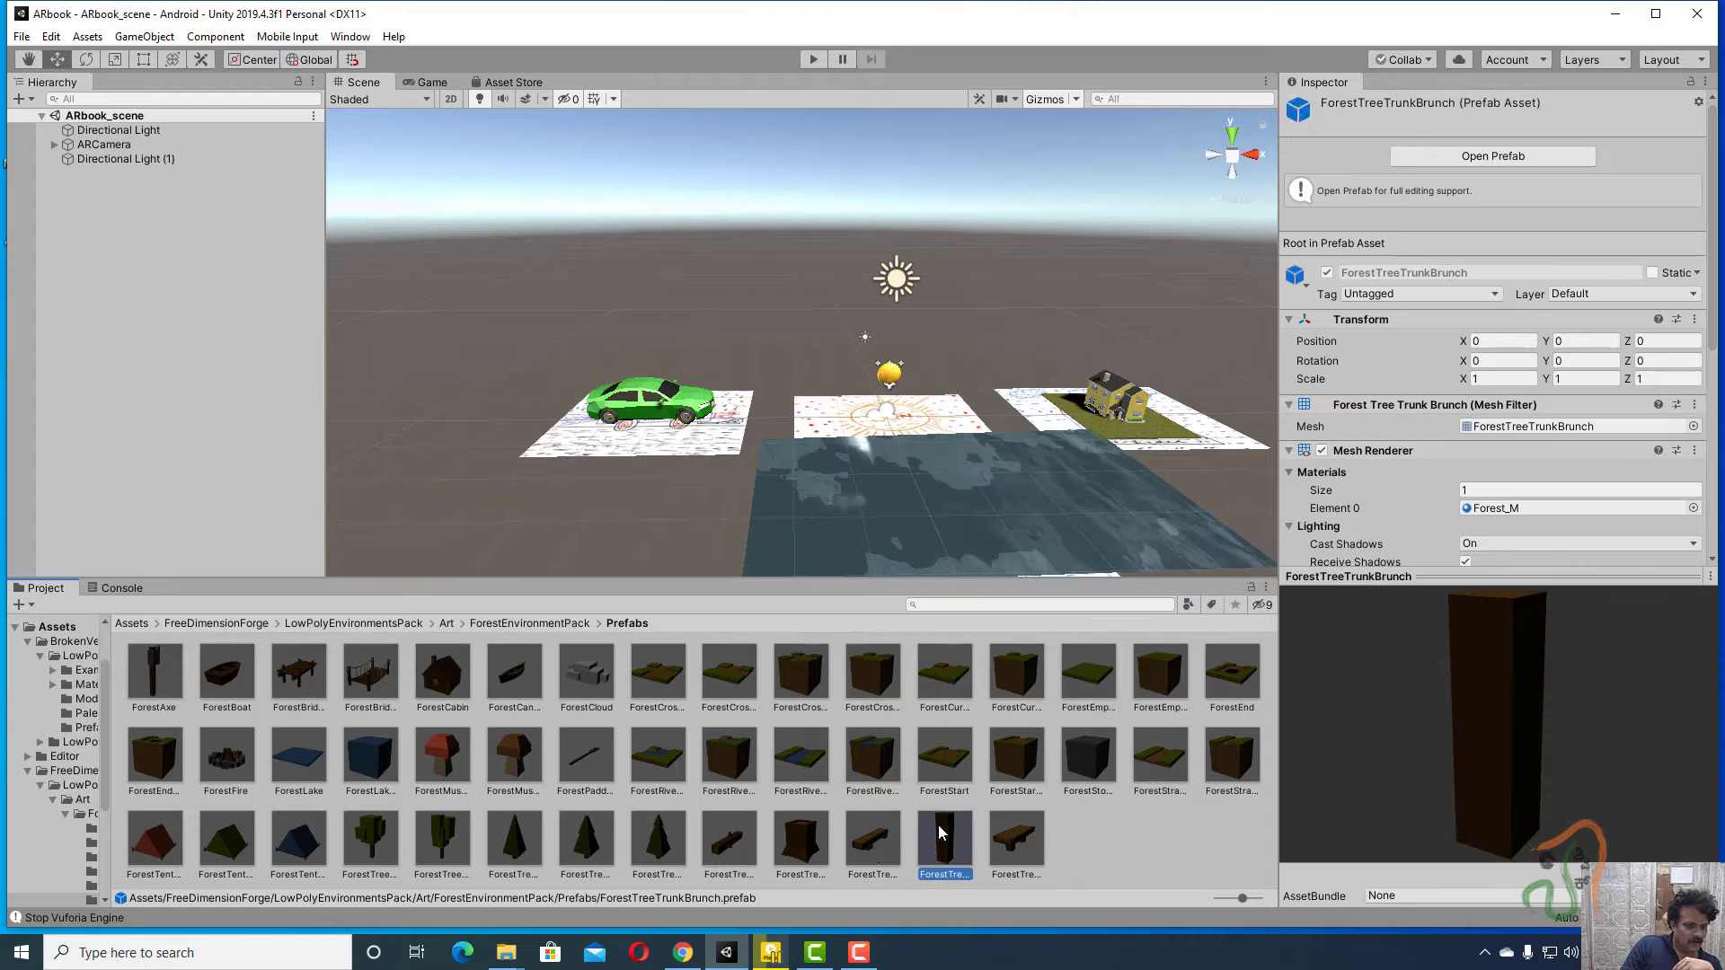
pyautogui.click(1027, 687)
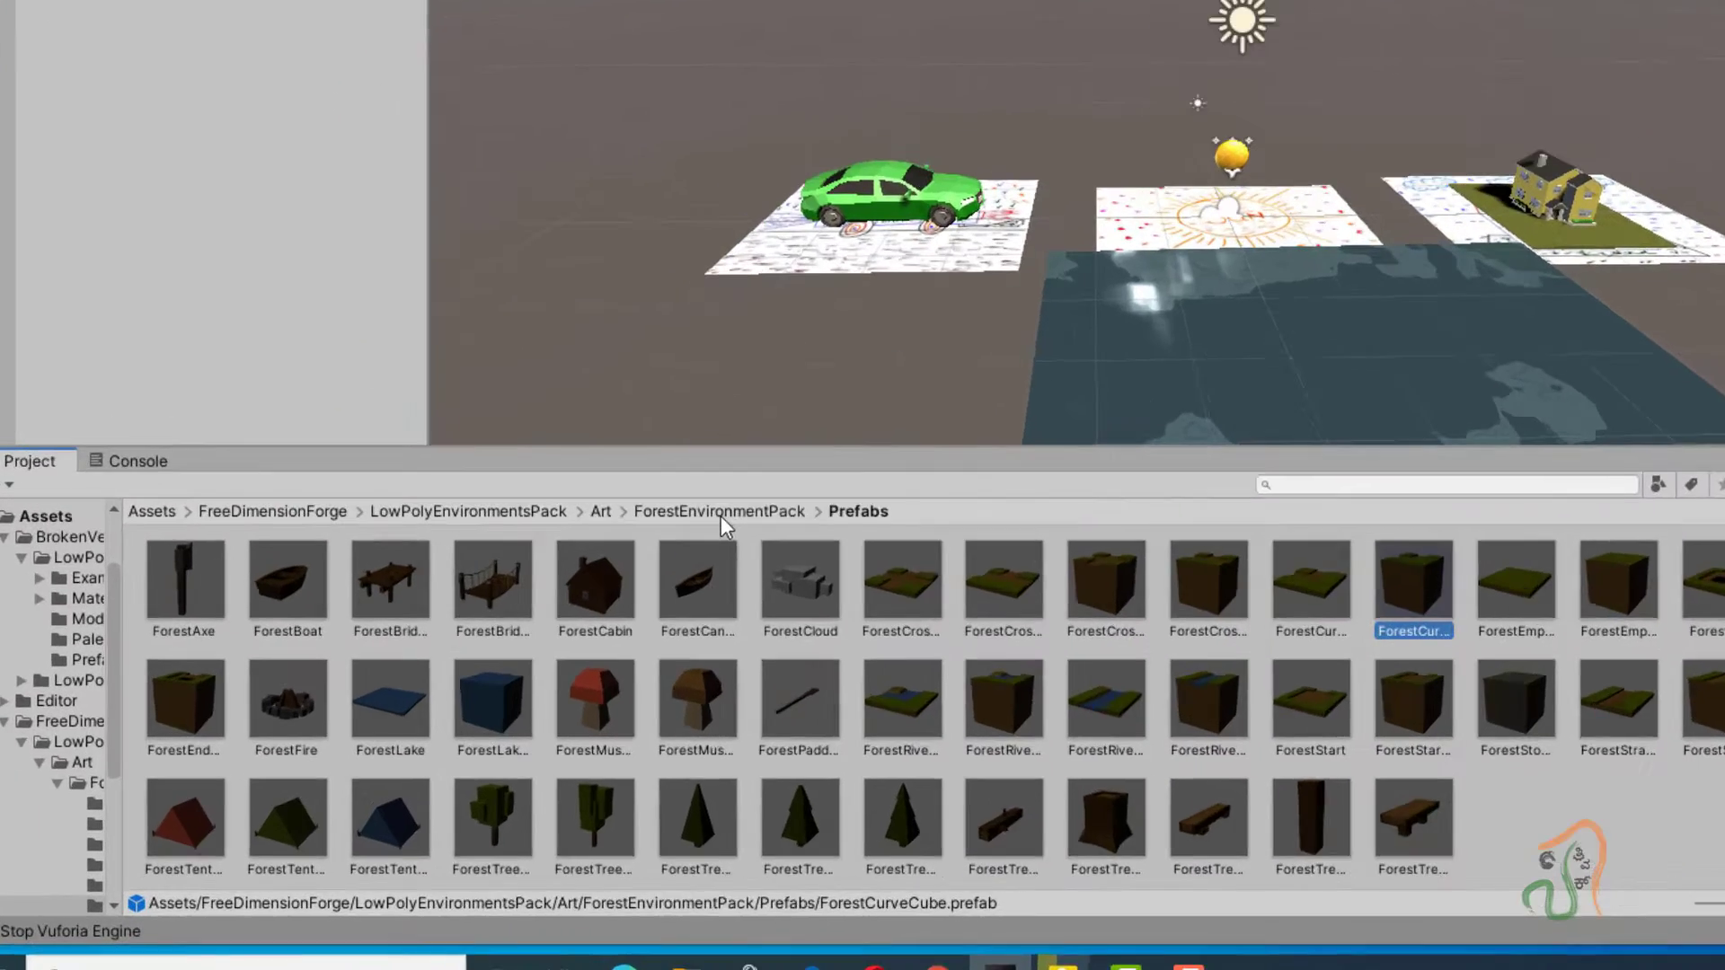
# Step: Open the DemoScene_Forest scene from the Scenes folder of ForestEnvironmentPack
pyautogui.click(530, 622)
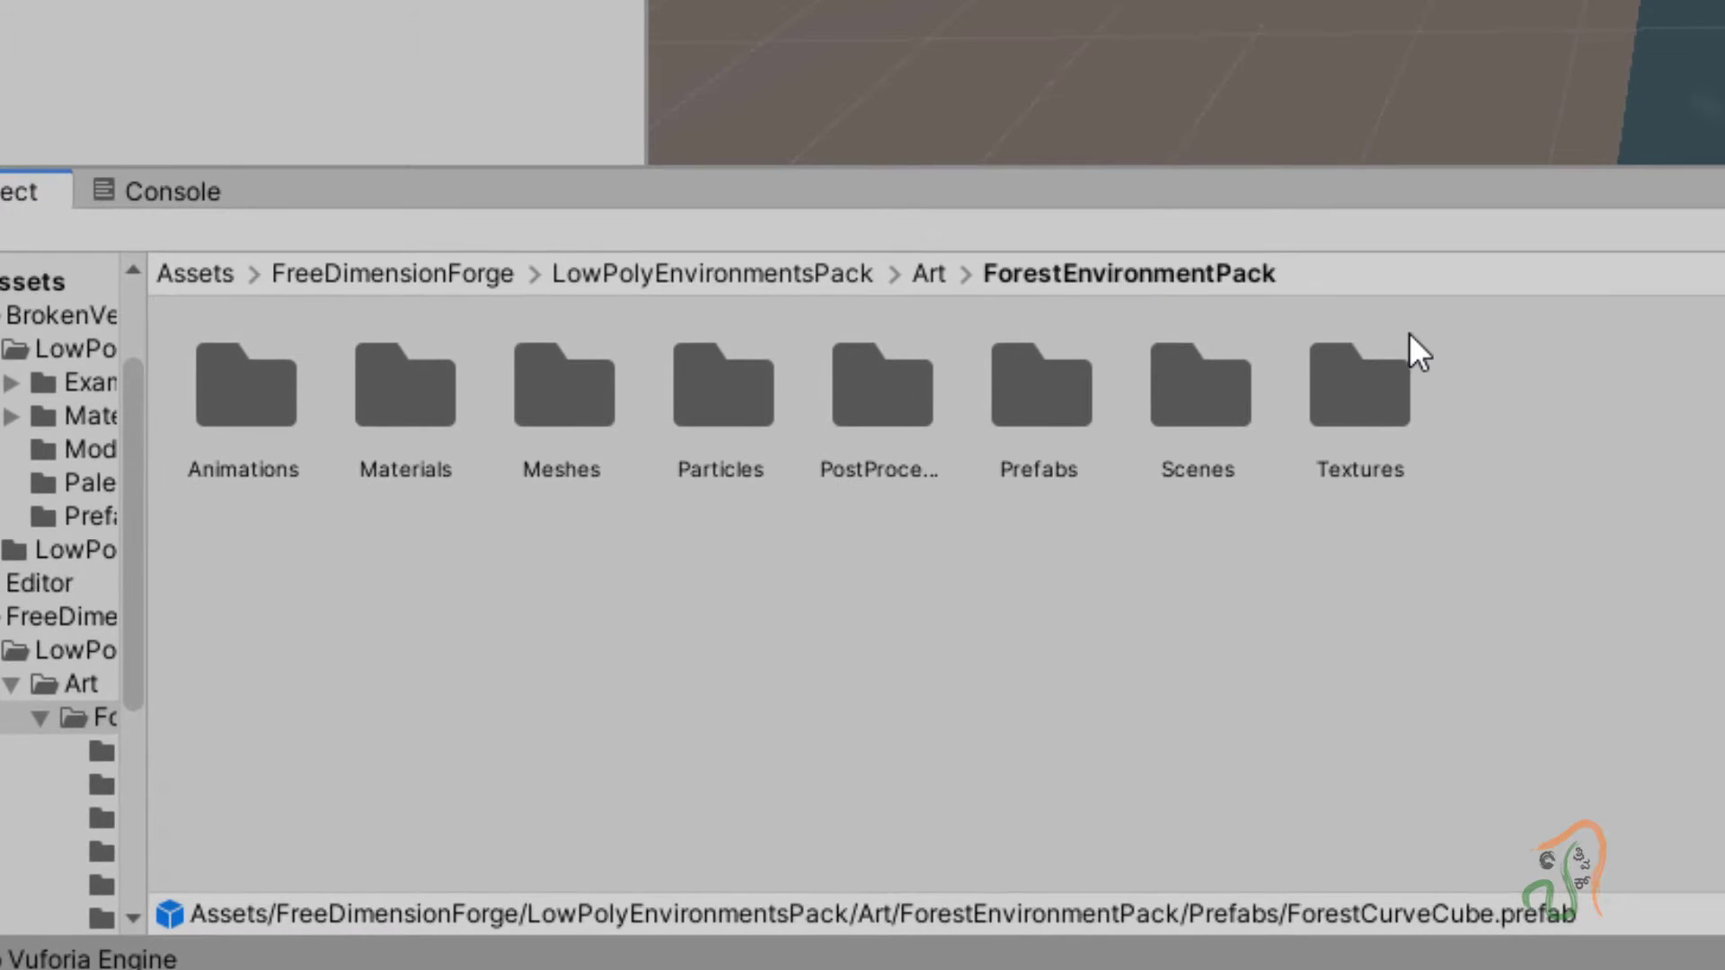
pyautogui.click(1195, 406)
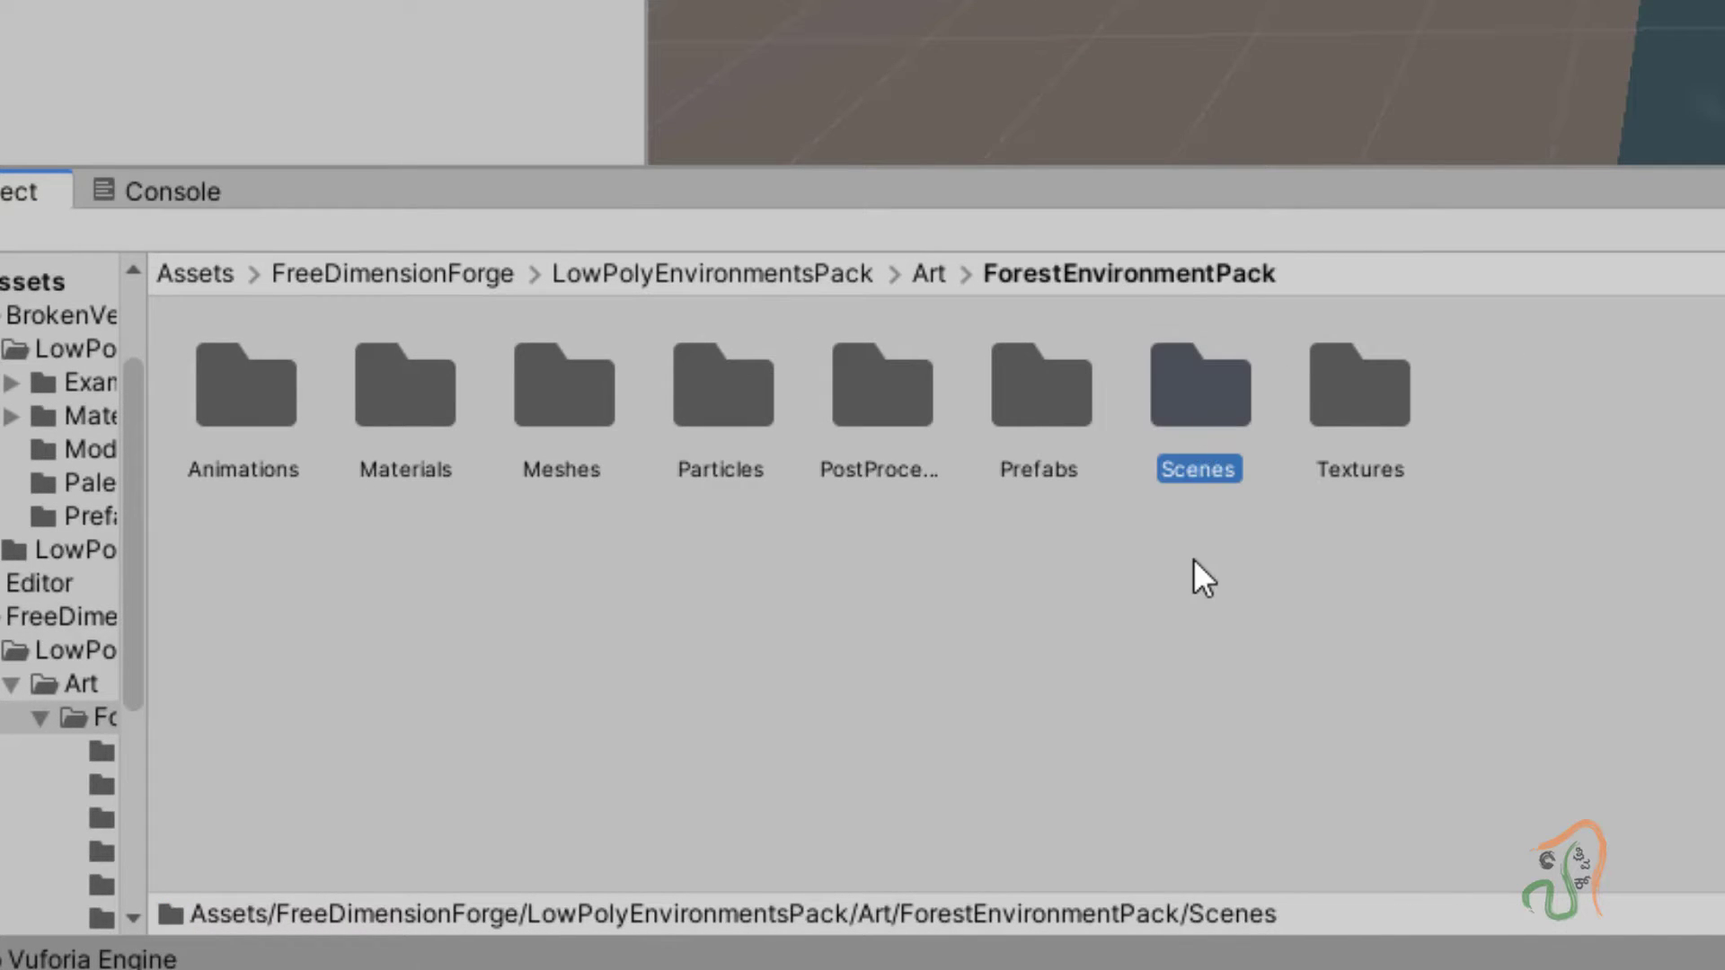
pyautogui.doubleClick(1186, 419)
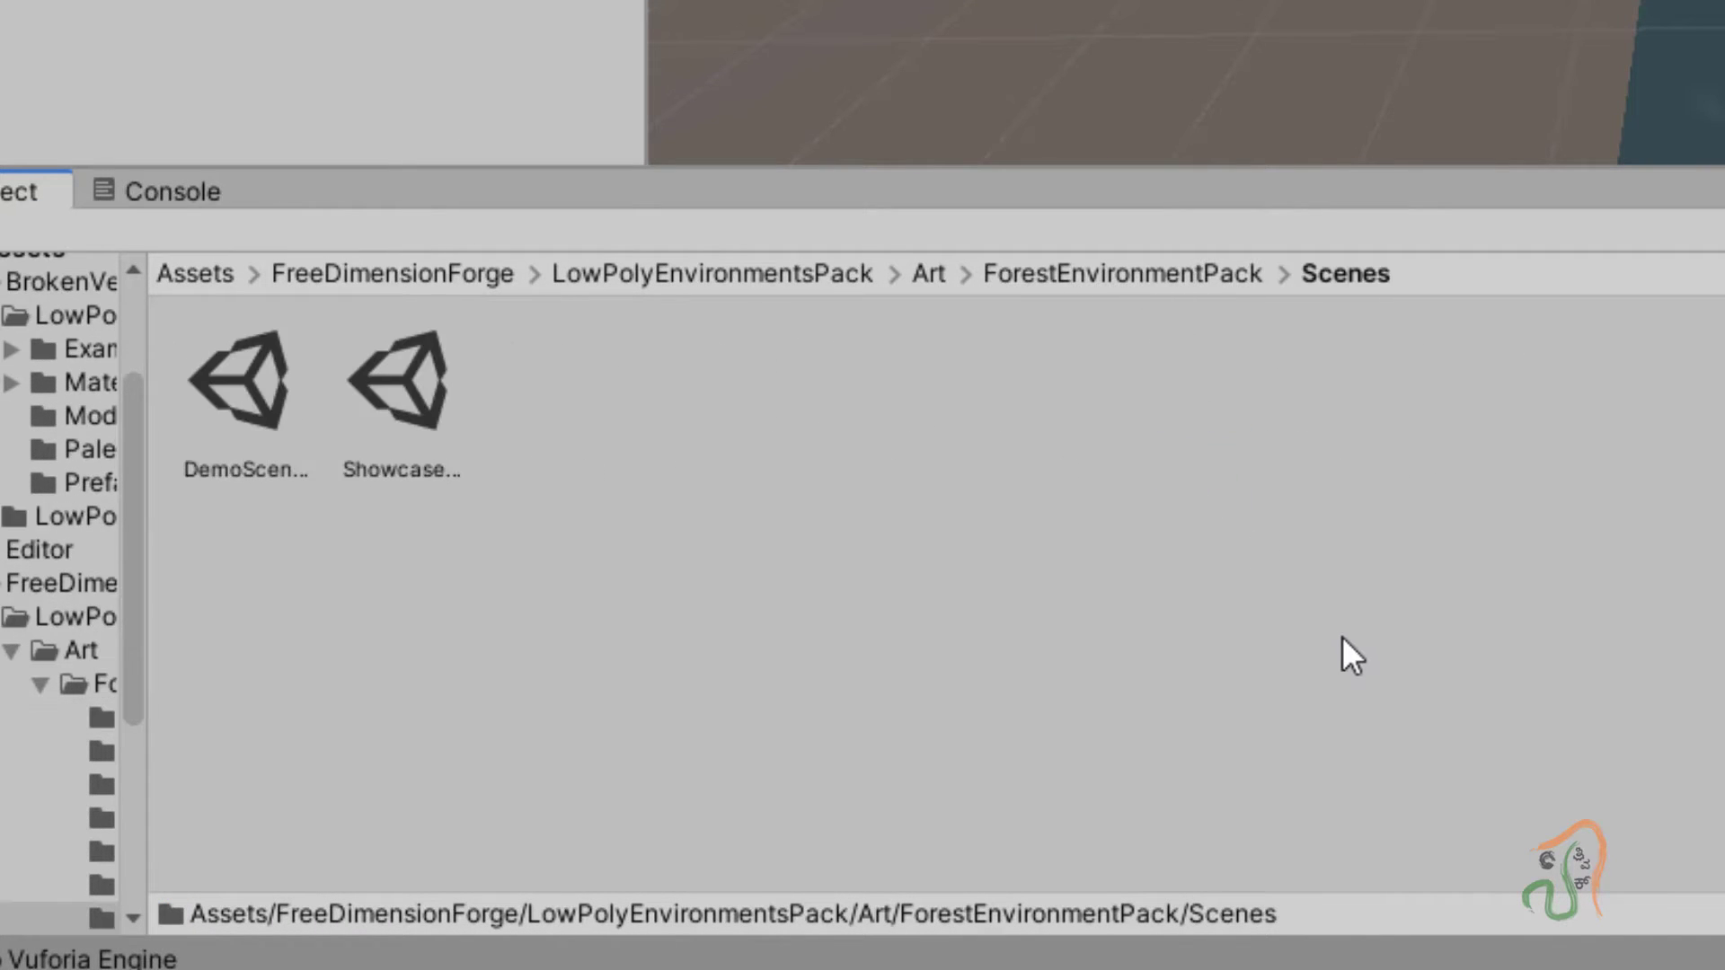
pyautogui.click(235, 384)
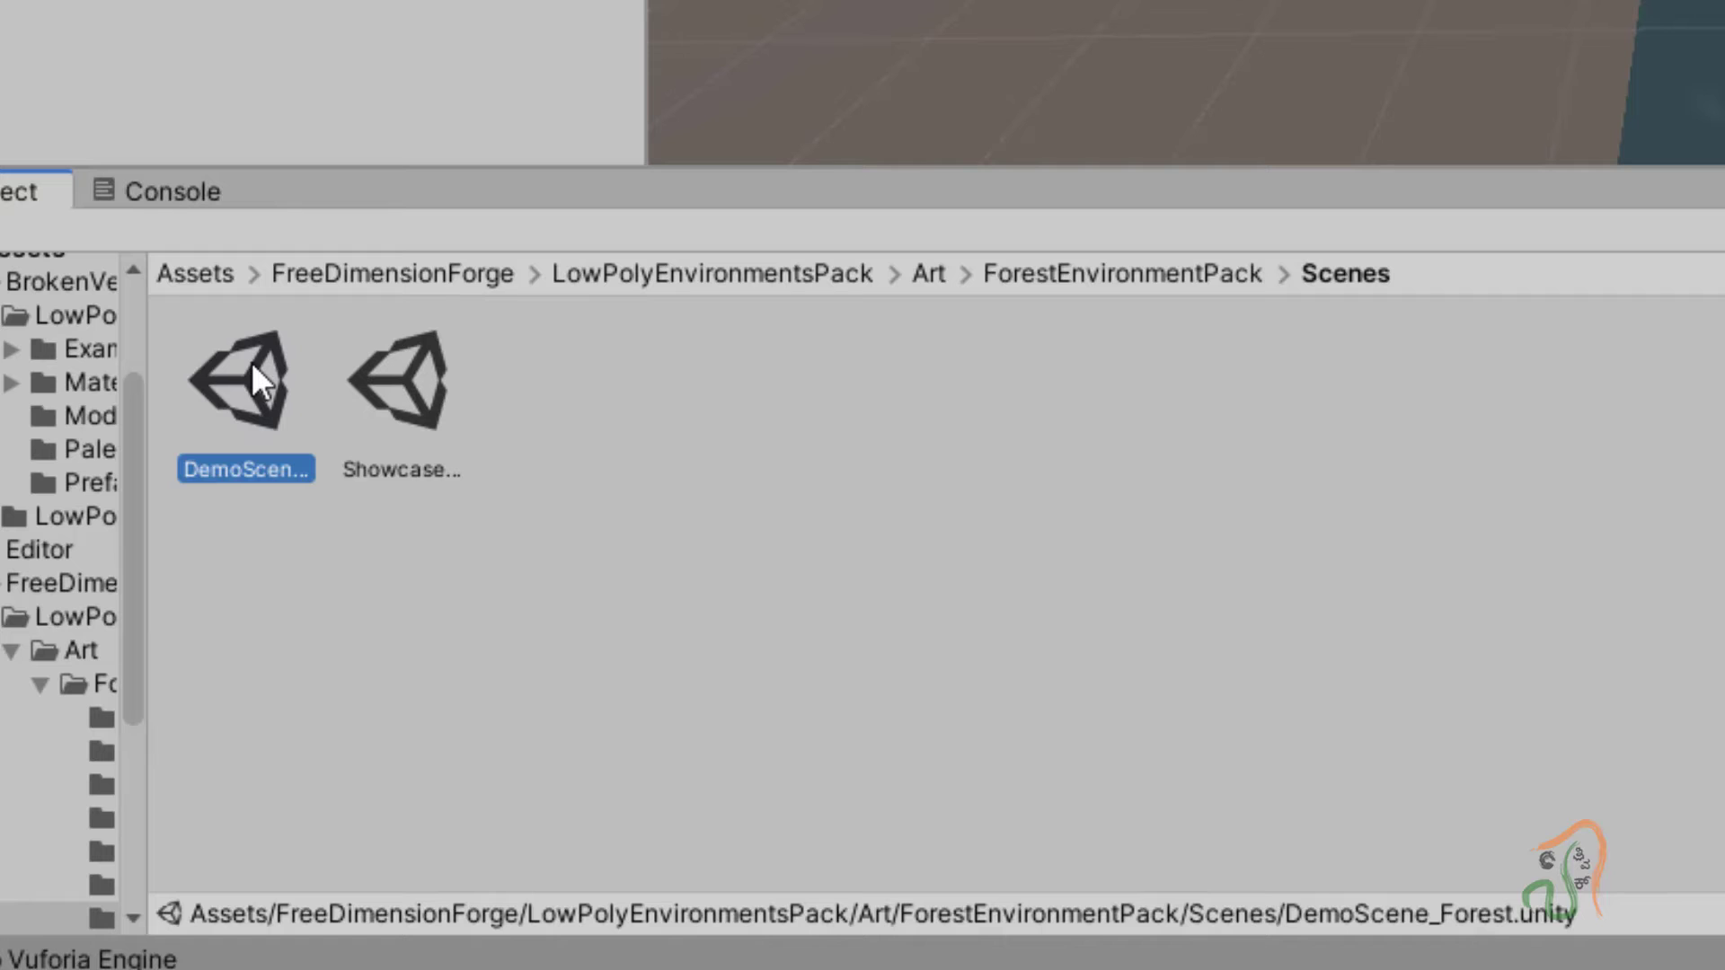
pyautogui.click(355, 607)
pyautogui.click(244, 387)
pyautogui.doubleClick(242, 379)
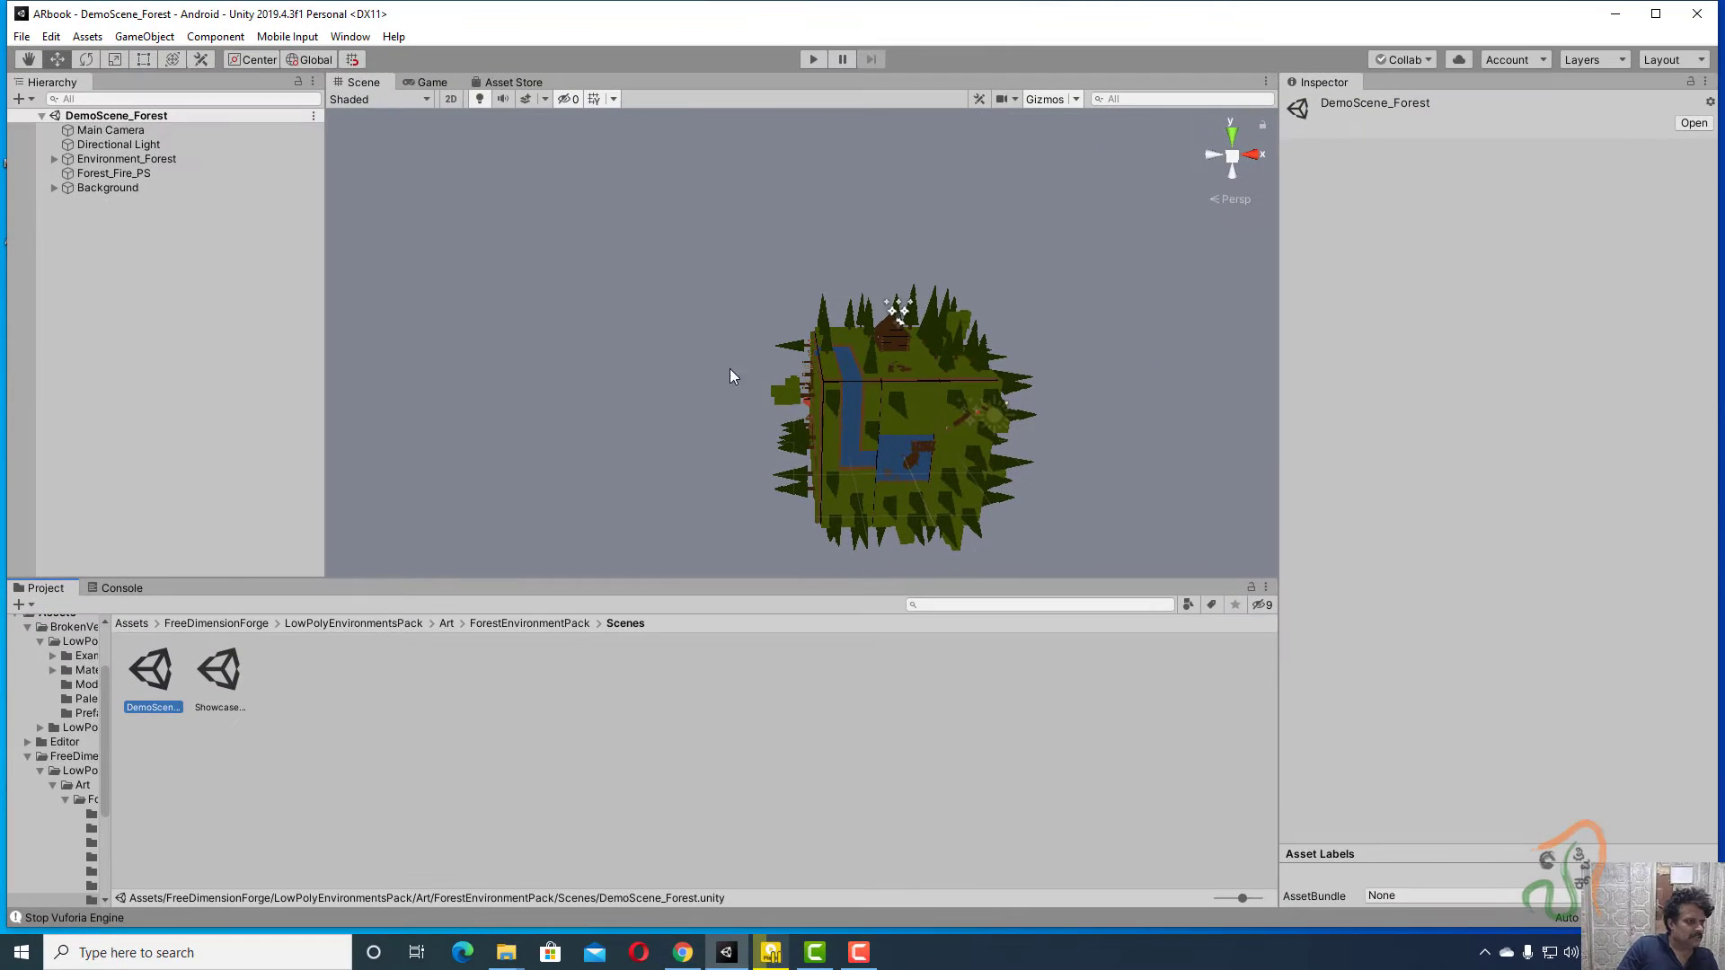
# Step: Examine the assembled forest cube, with its cabin, trees and river, up close in the demo scene
pyautogui.scroll(3, 945, 440)
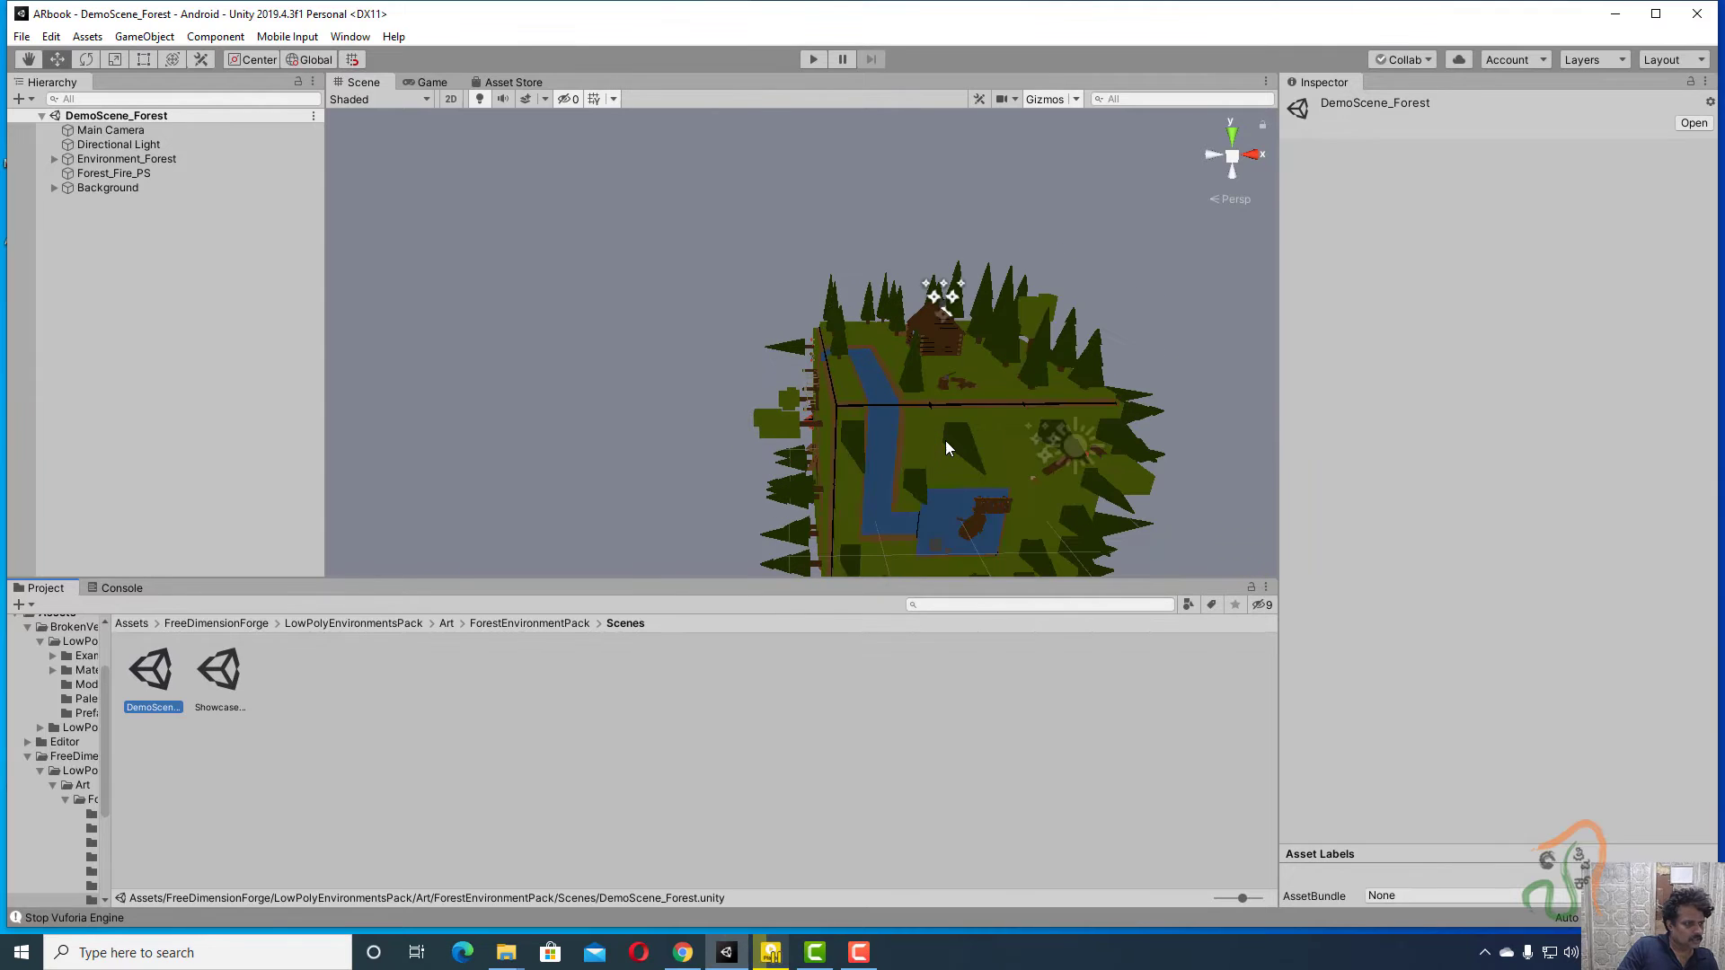
pyautogui.scroll(-2, 945, 440)
pyautogui.moveTo(777, 494)
pyautogui.mouseDown(button='middle')
pyautogui.moveTo(832, 470)
pyautogui.moveTo(762, 500)
pyautogui.mouseUp(button='middle')
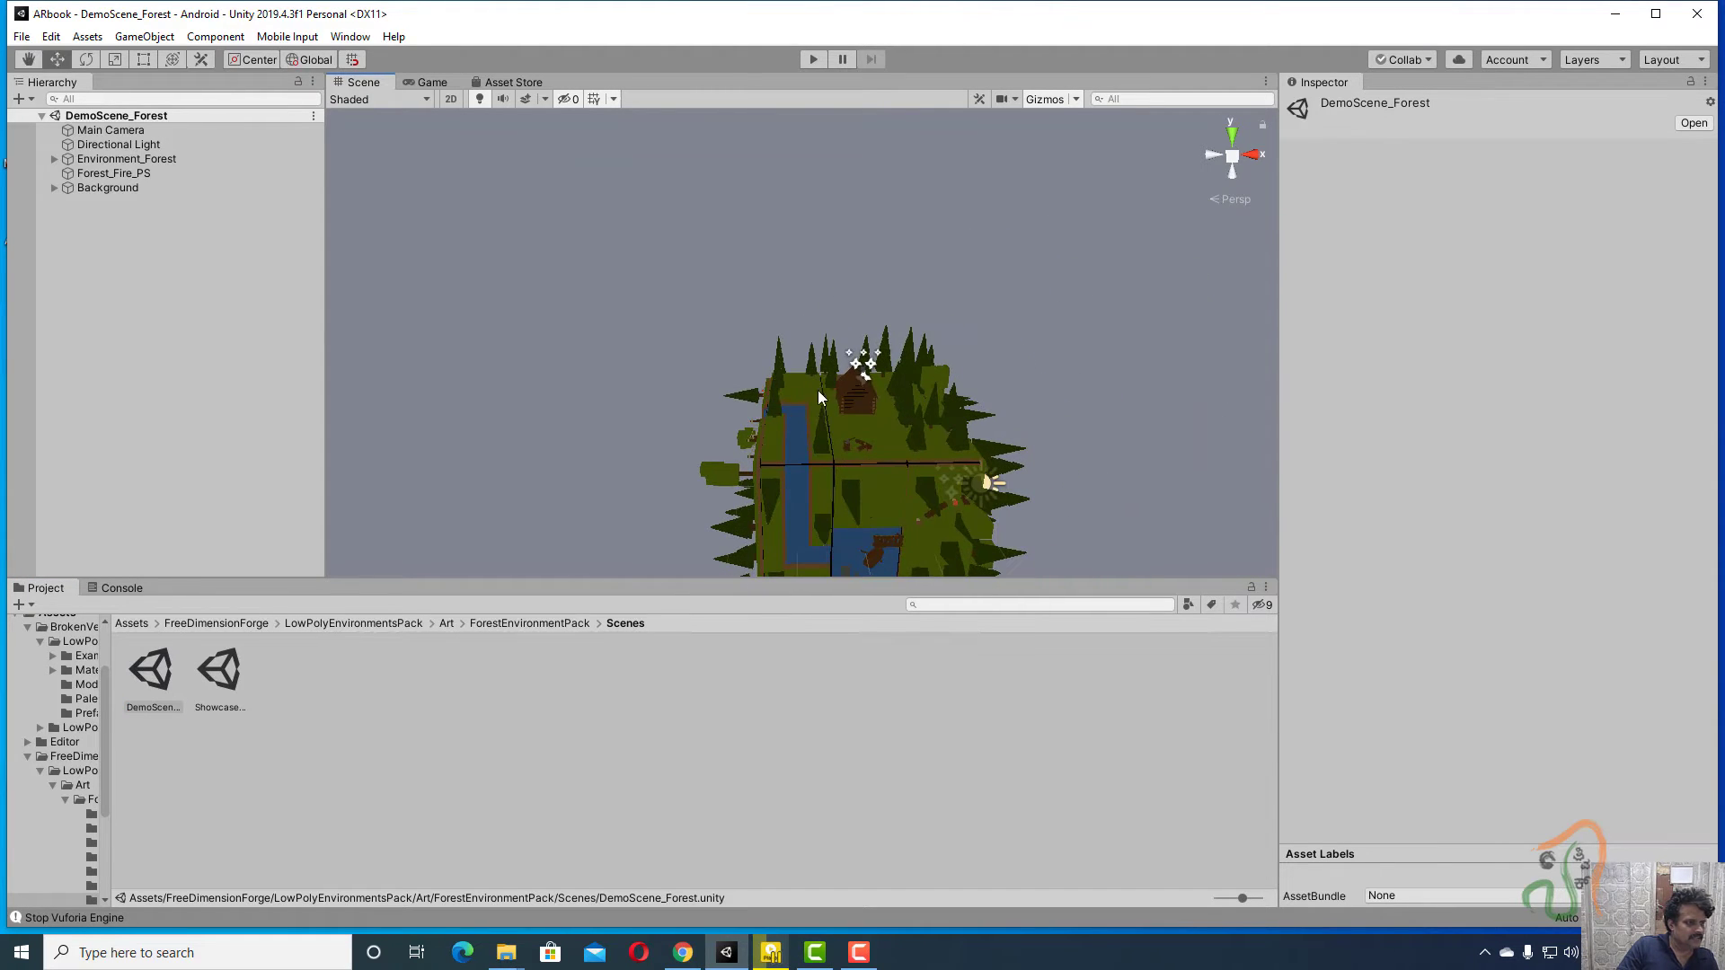
pyautogui.scroll(2, 922, 413)
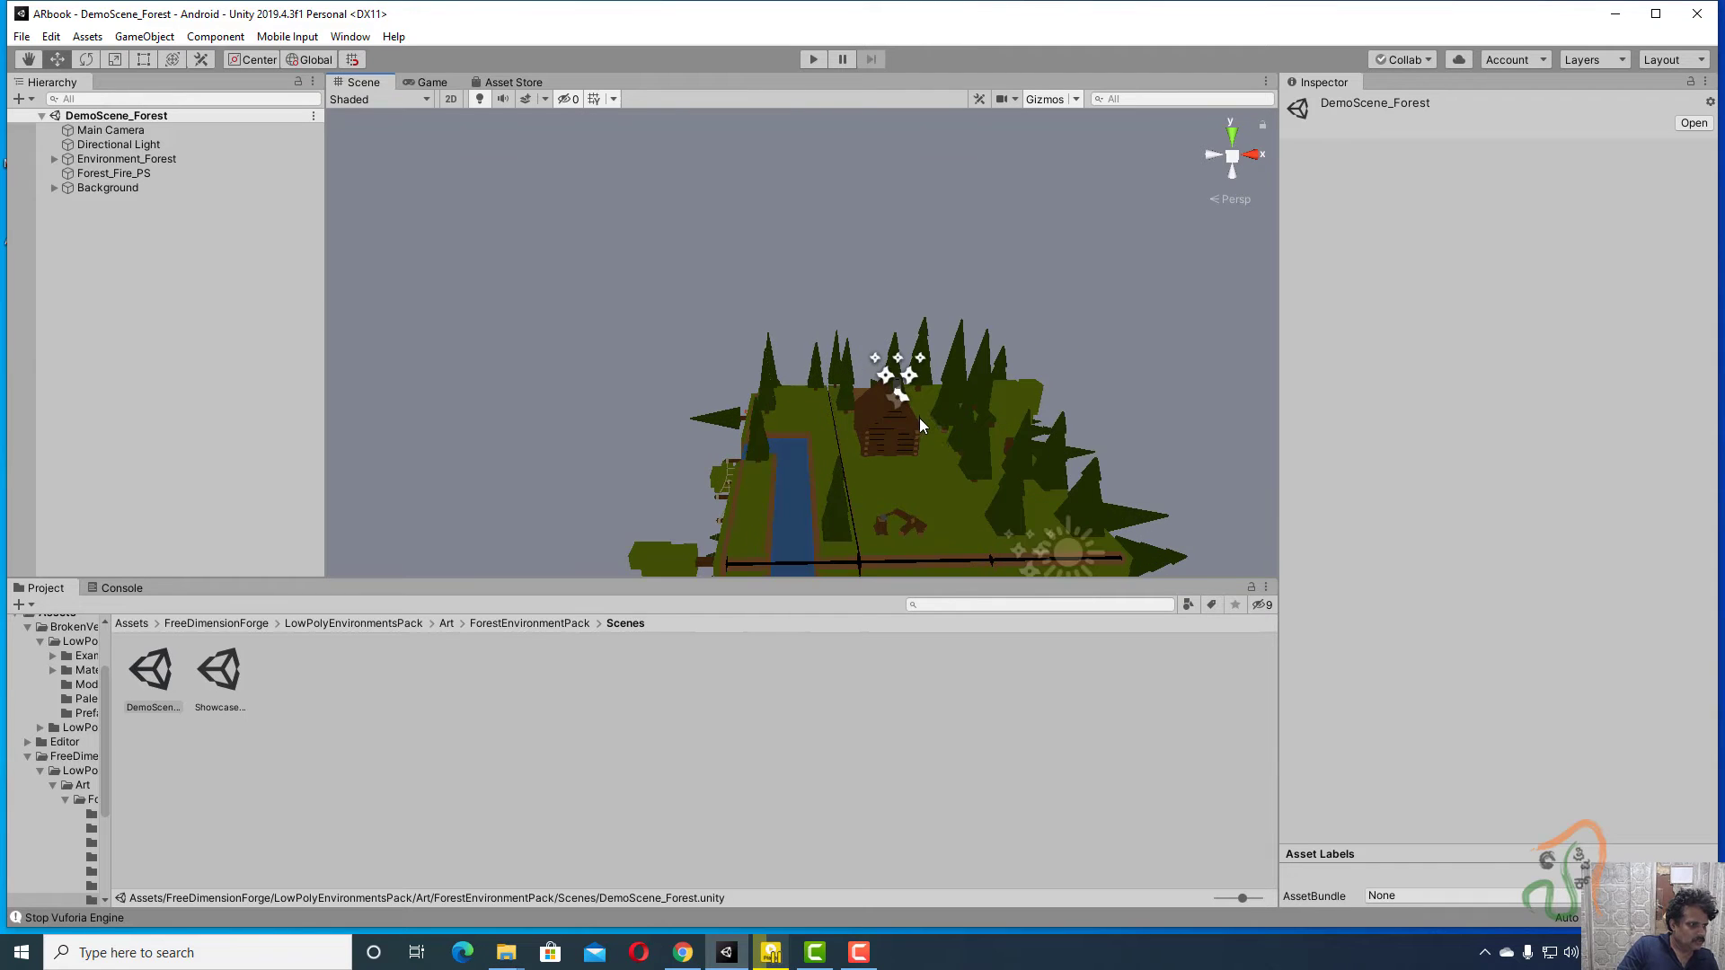
pyautogui.scroll(2, 919, 418)
pyautogui.scroll(-2, 919, 418)
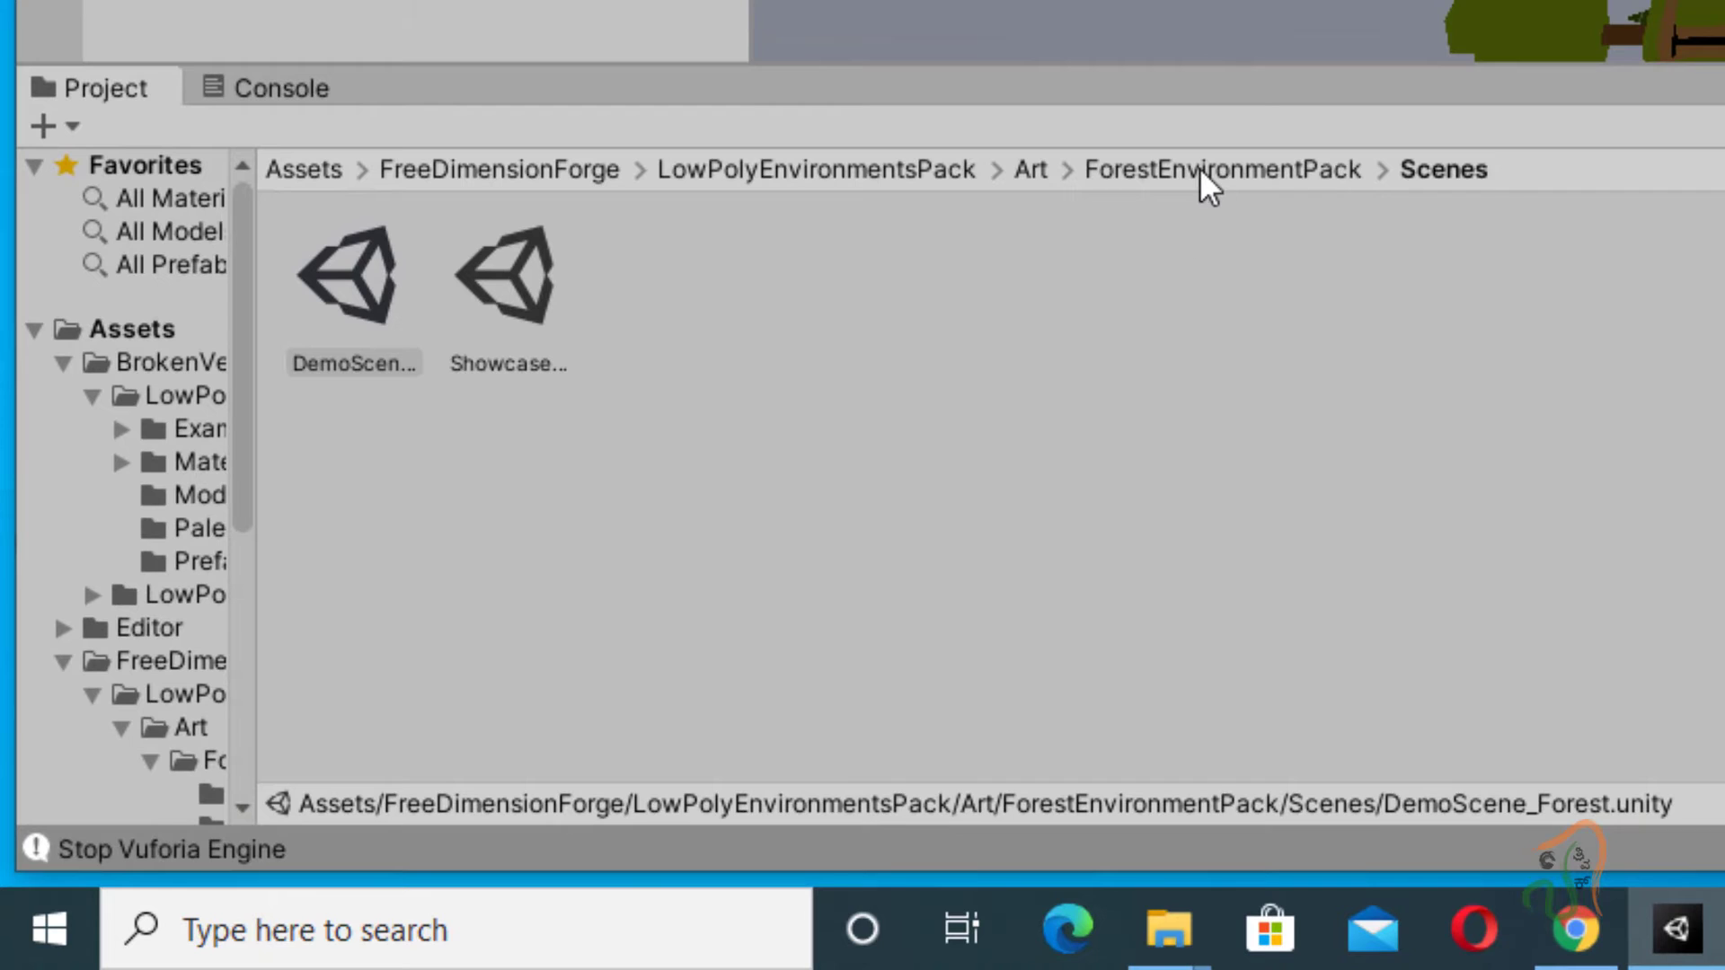
# Step: Return from the Scenes folder to the Prefabs folder of ForestEnvironmentPack
pyautogui.click(1200, 169)
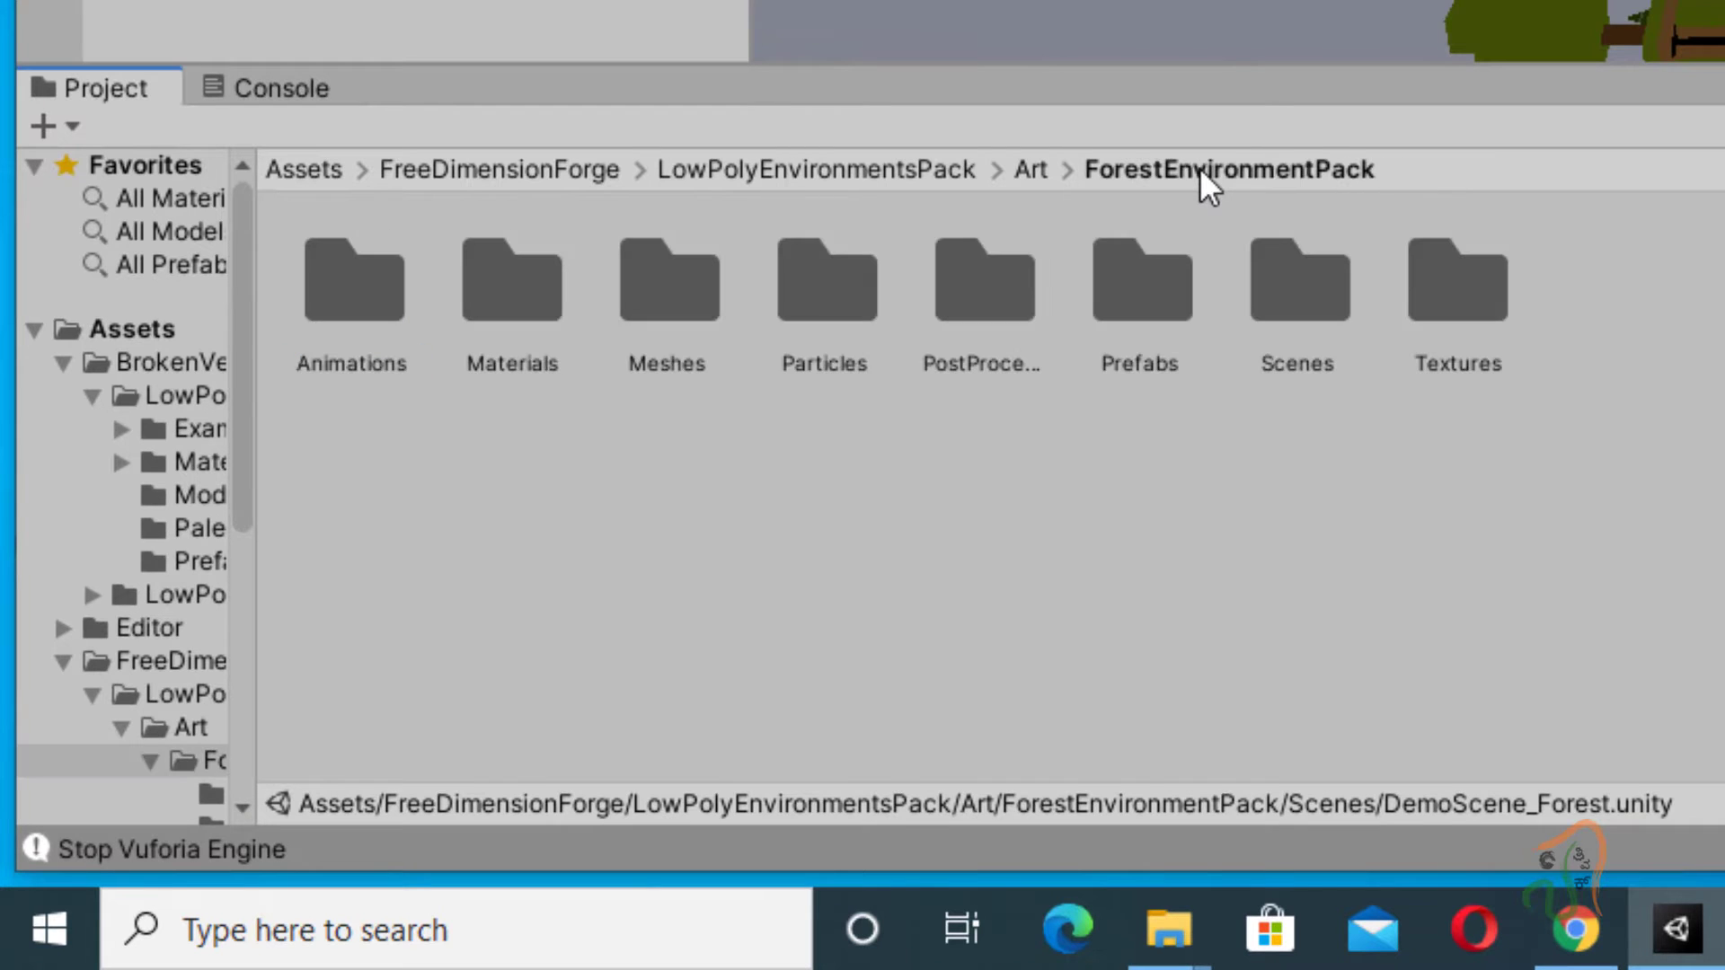
pyautogui.click(1032, 170)
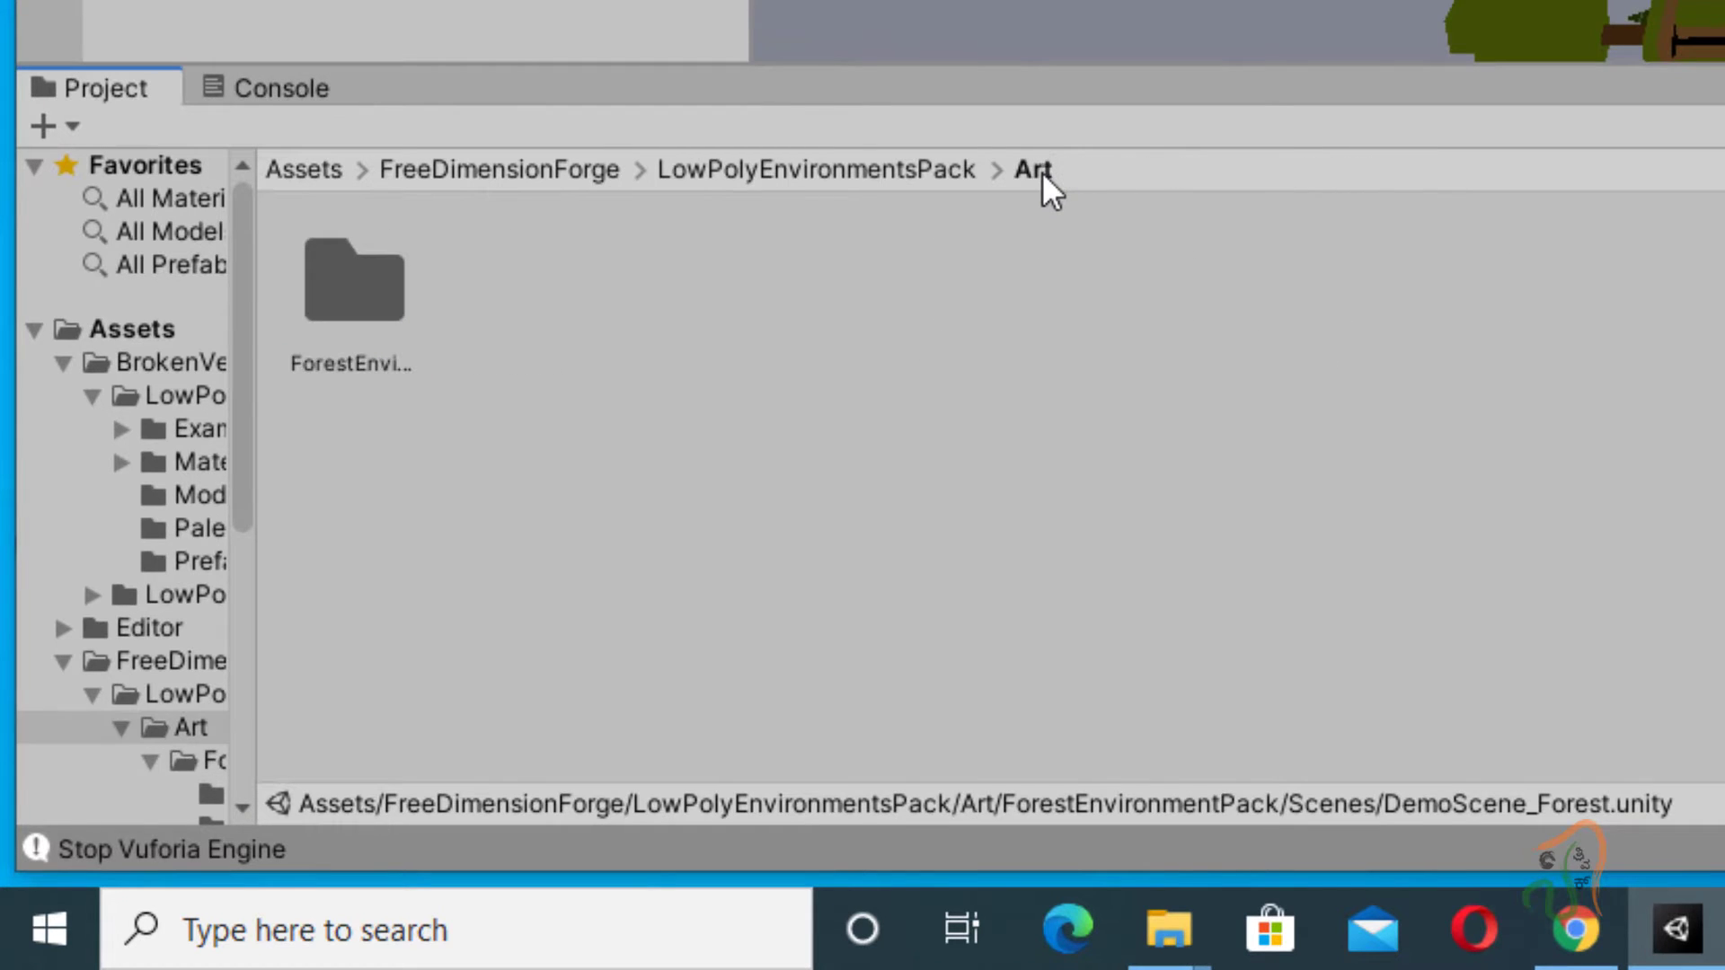
pyautogui.doubleClick(319, 261)
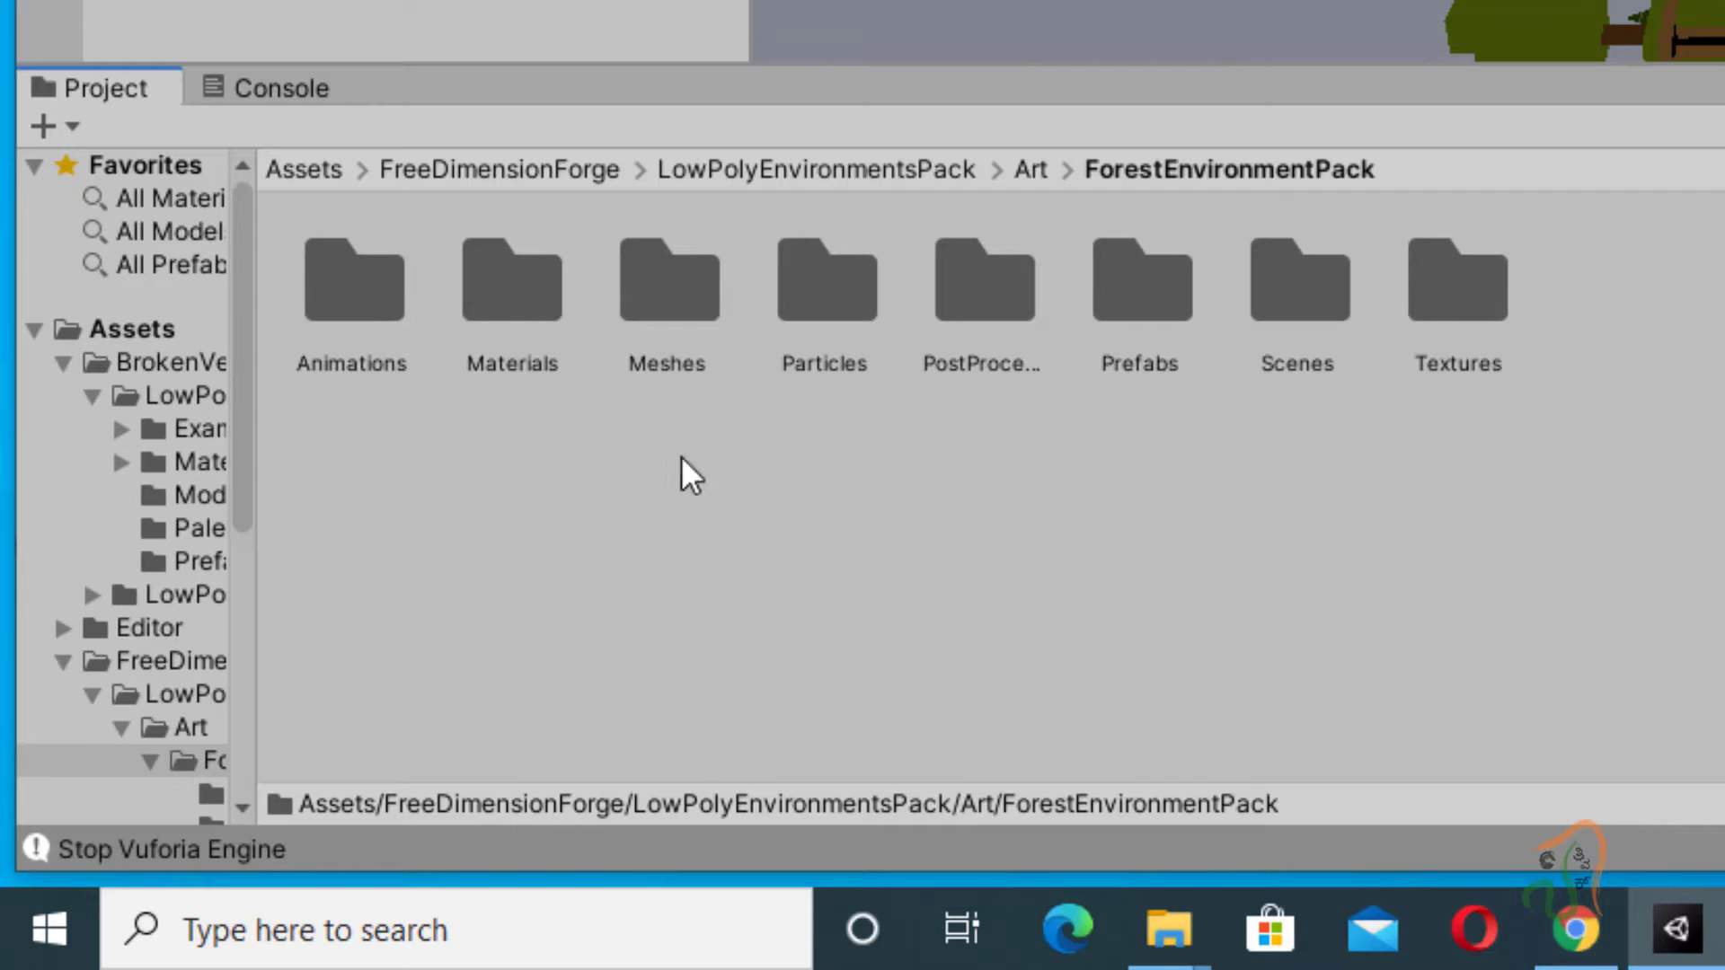
pyautogui.doubleClick(1124, 284)
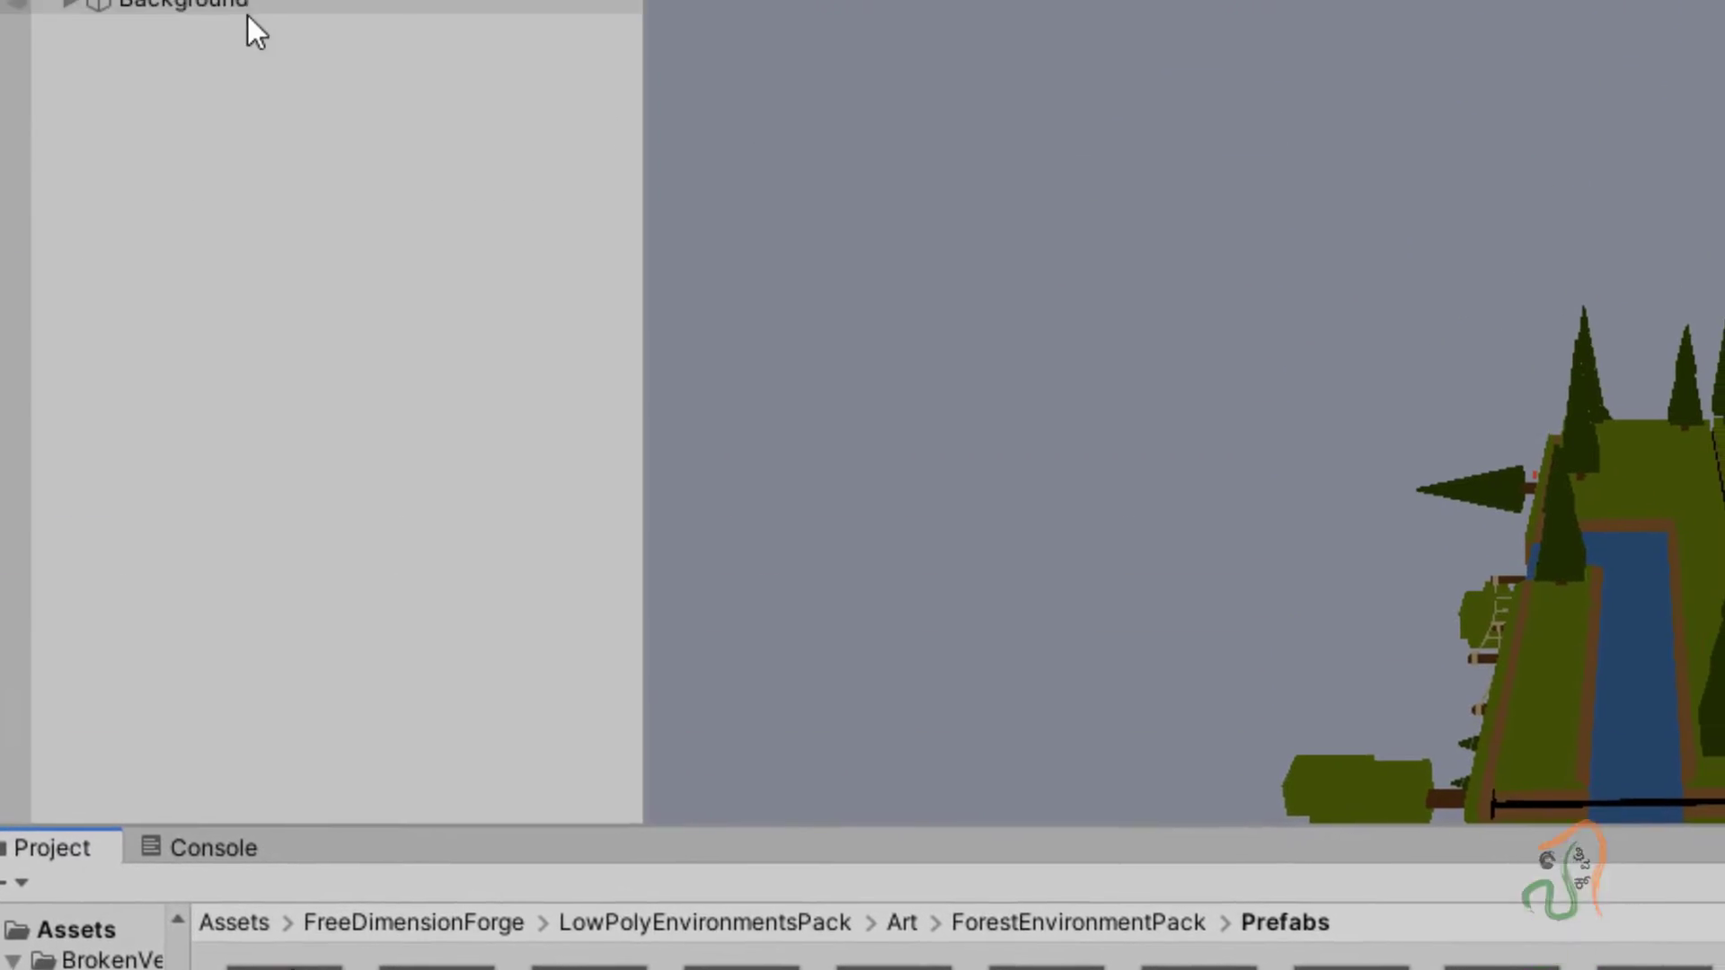
# Step: Create a prefab from the Side_01 object of Environment_Forest in the ForestEnvironmentPack Prefabs folder
pyautogui.click(266, 135)
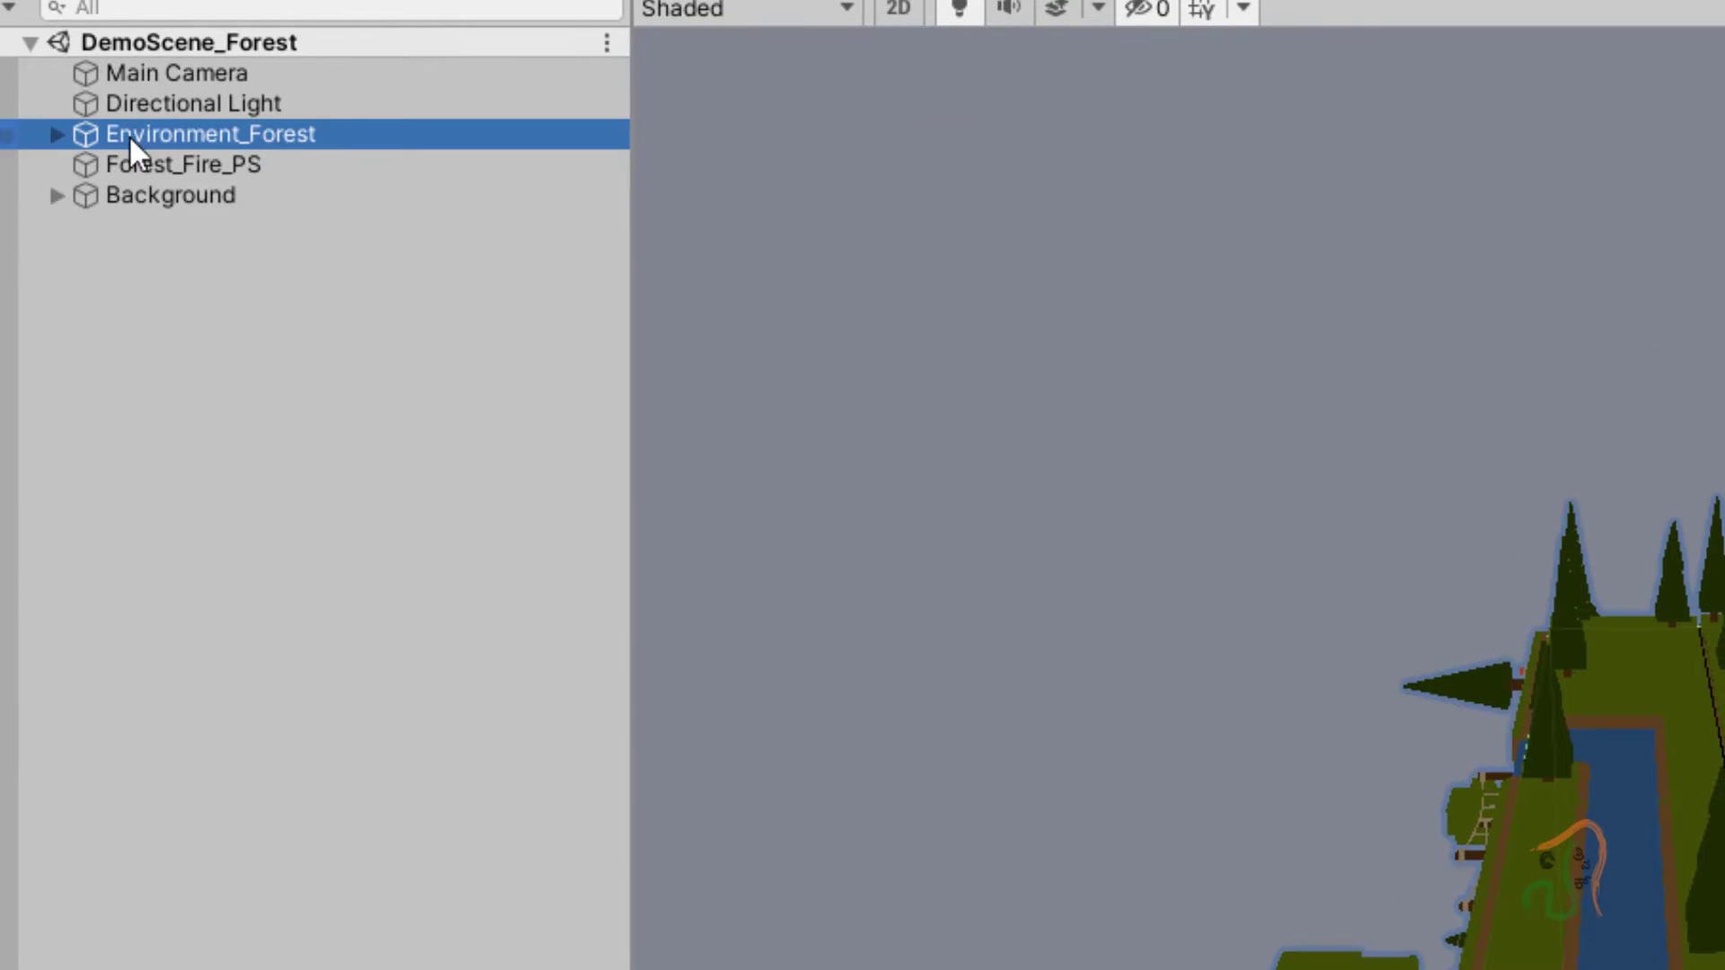
pyautogui.click(54, 134)
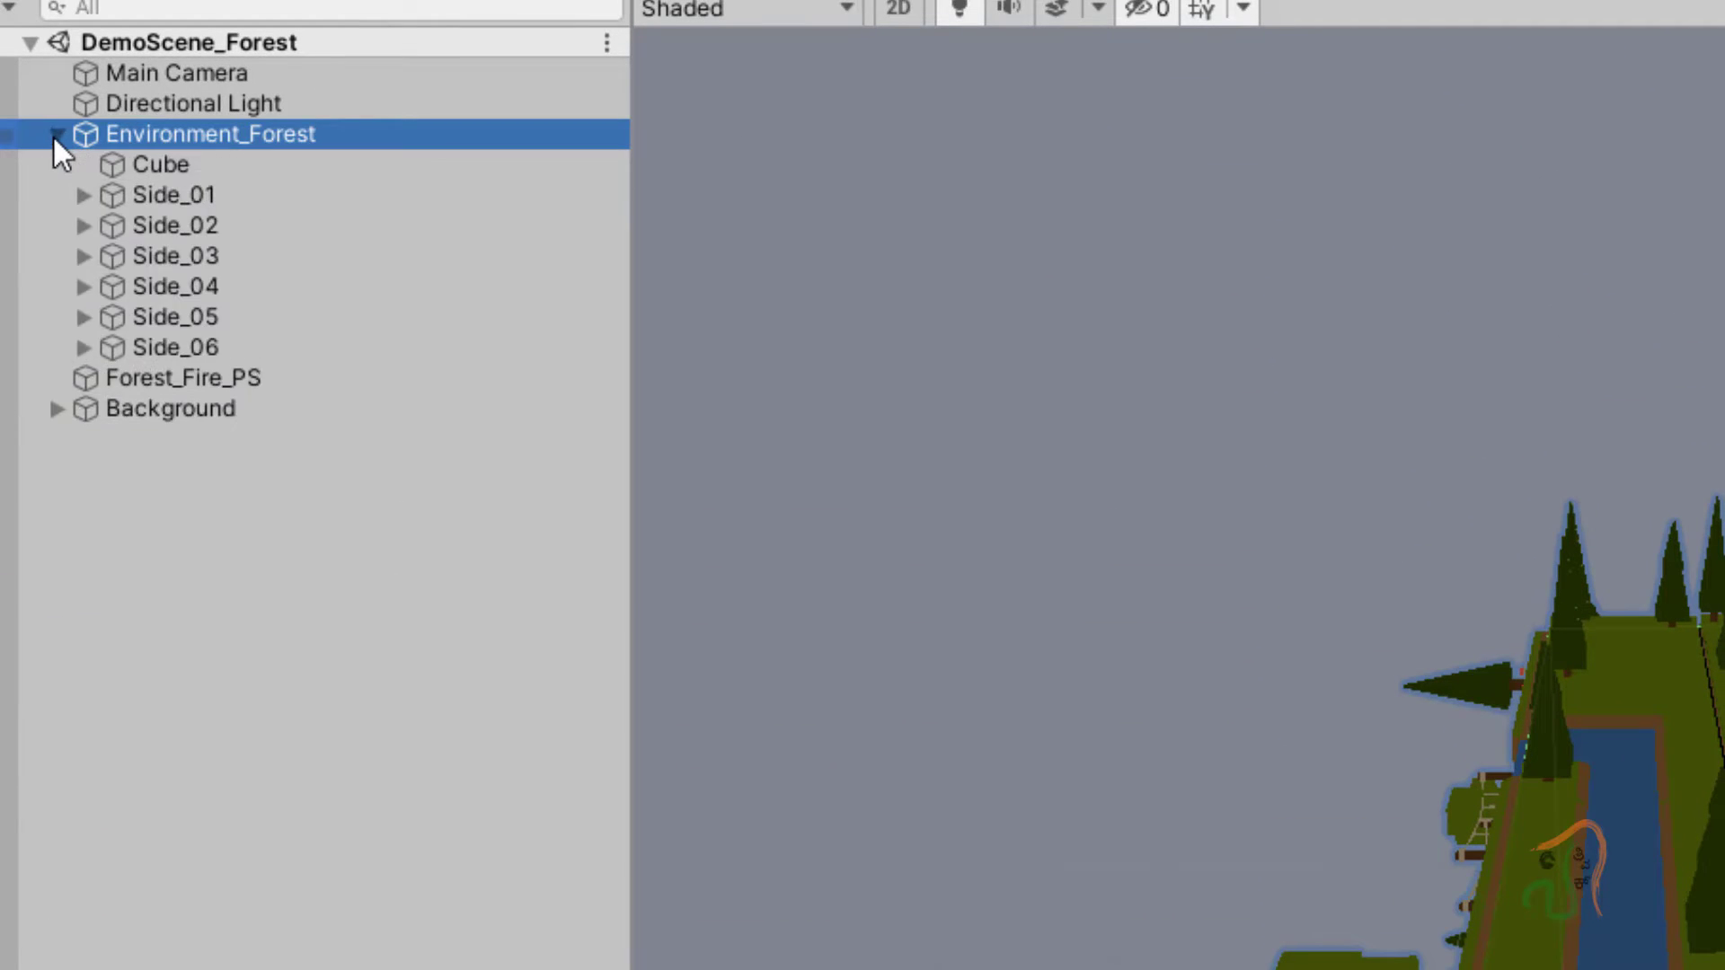
pyautogui.click(153, 190)
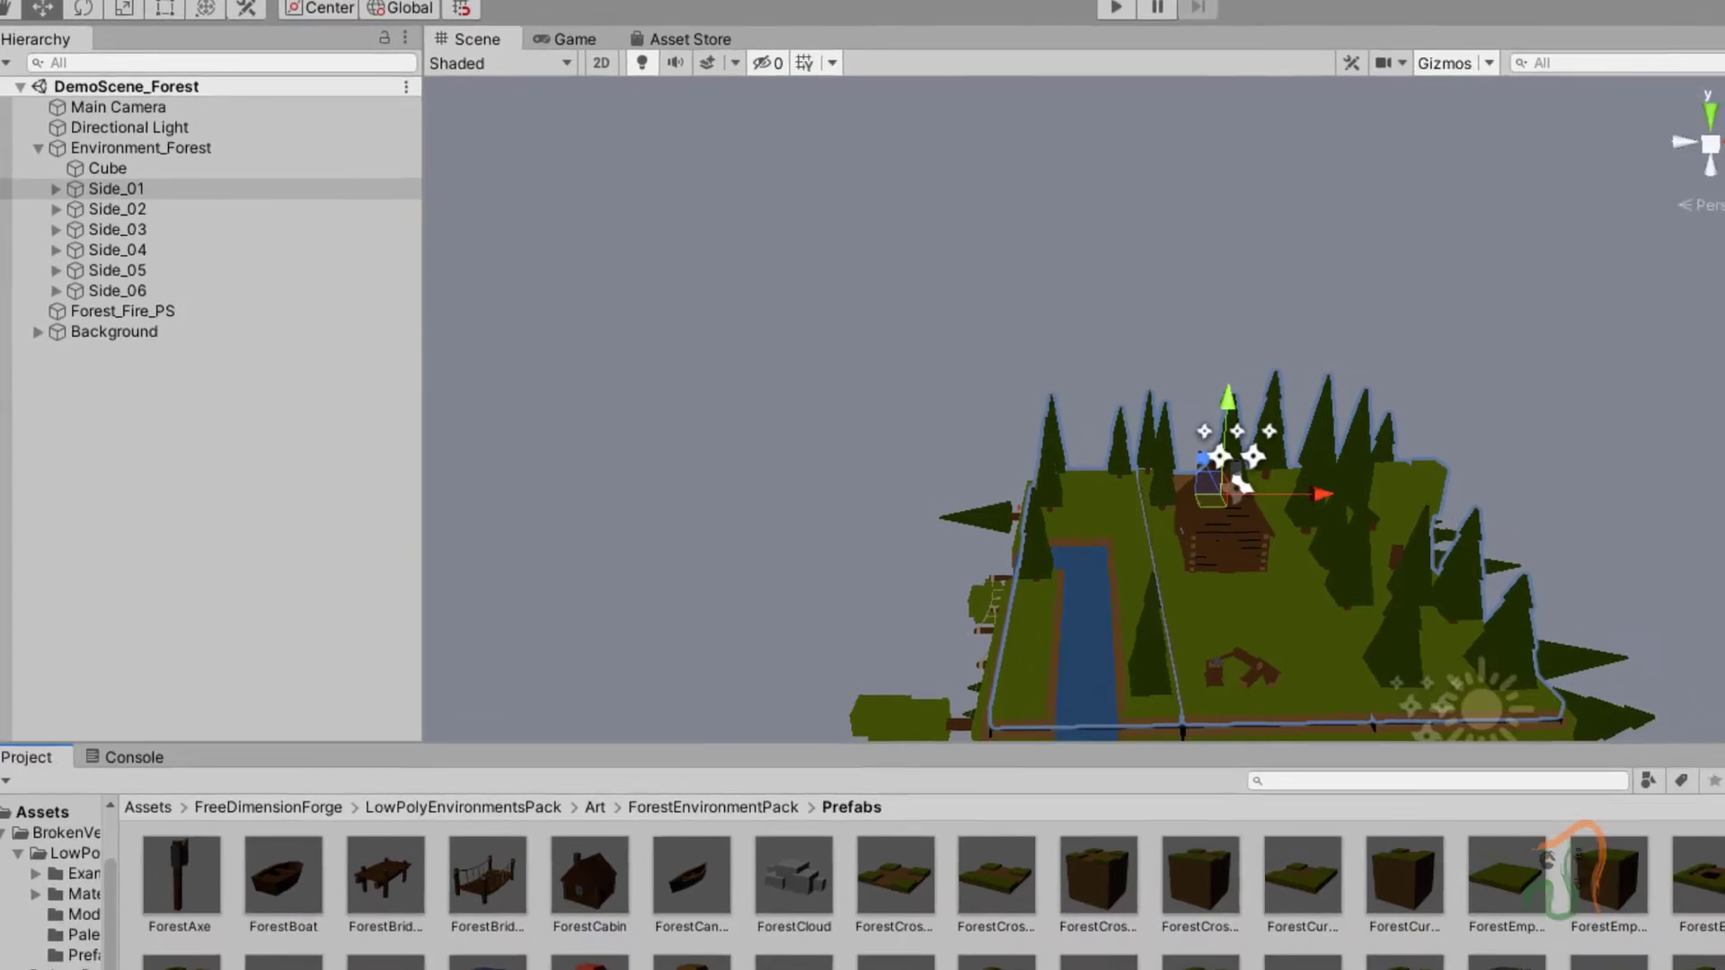
pyautogui.moveTo(125, 203); pyautogui.dragTo(1347, 935)
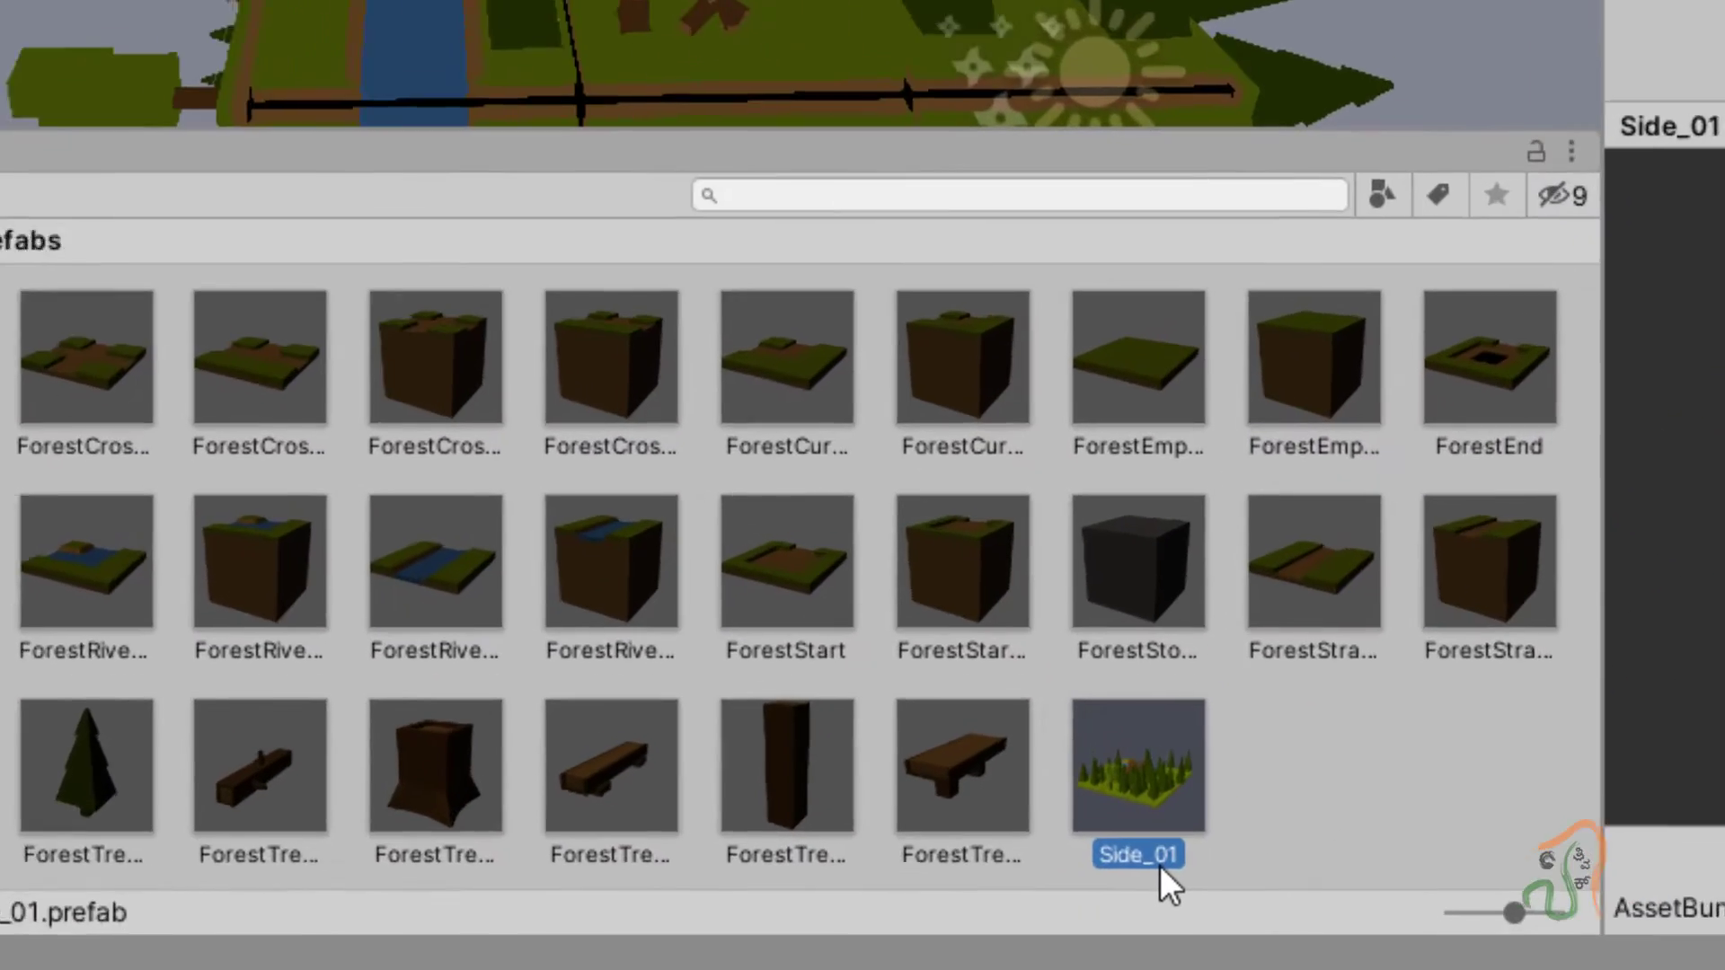
# Step: Rename the new Side_01 prefab as Forest
pyautogui.rightClick(1202, 931)
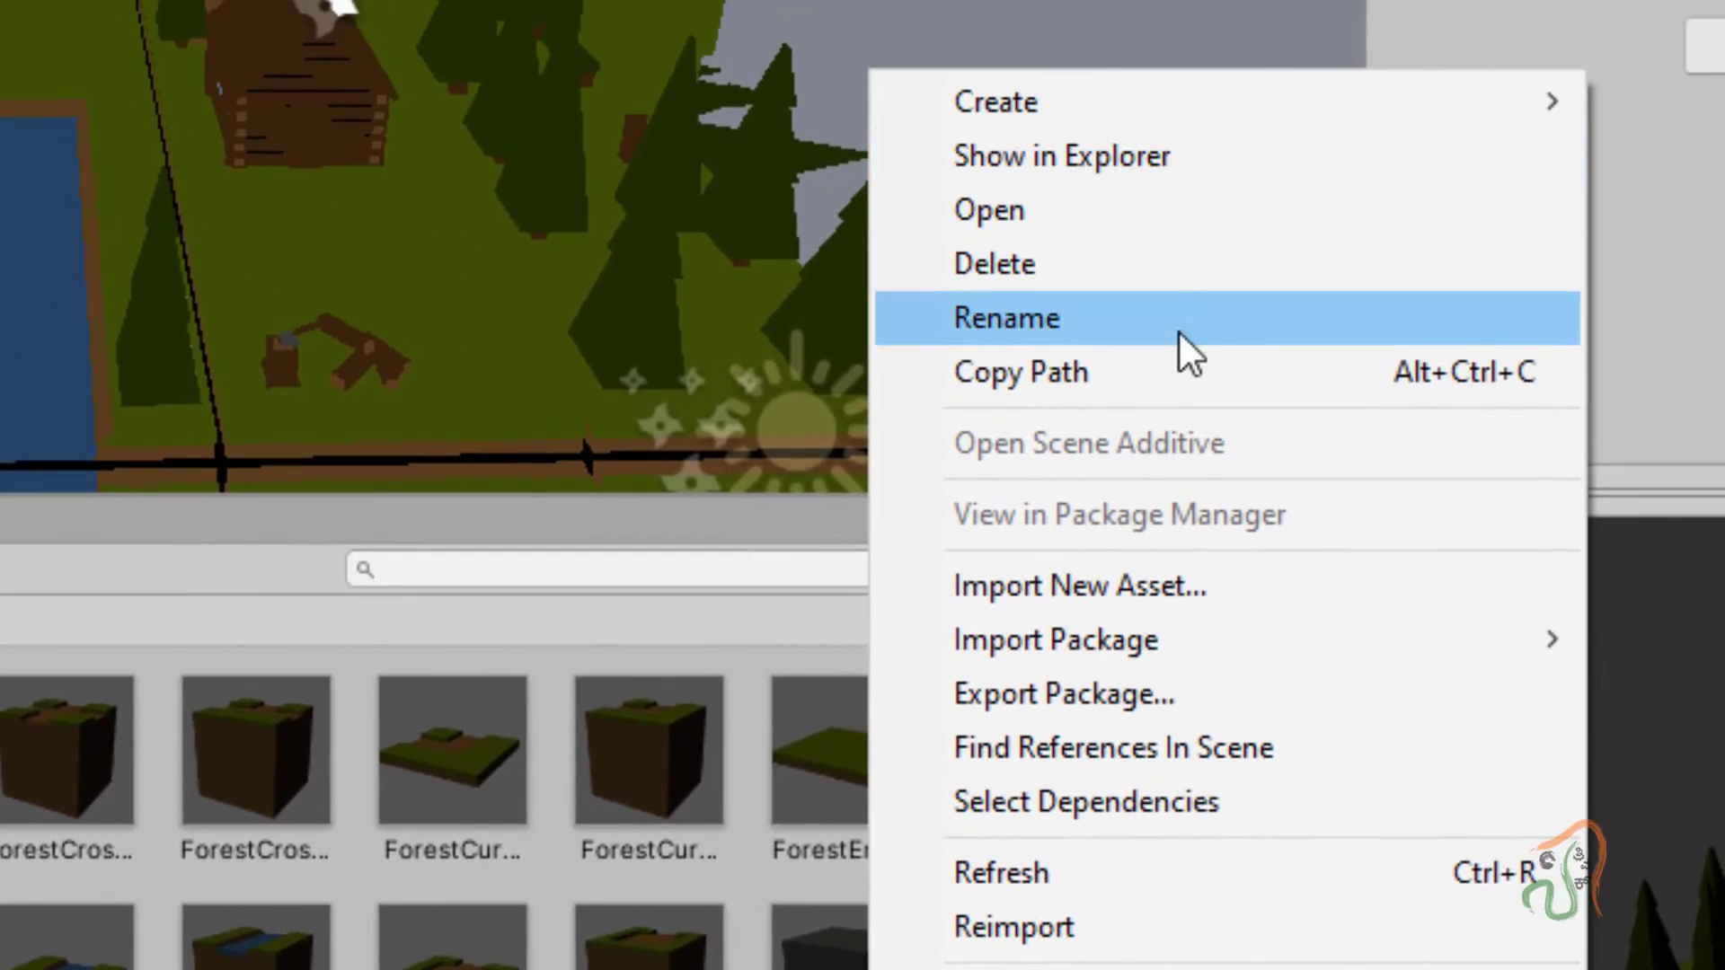
pyautogui.click(1191, 292)
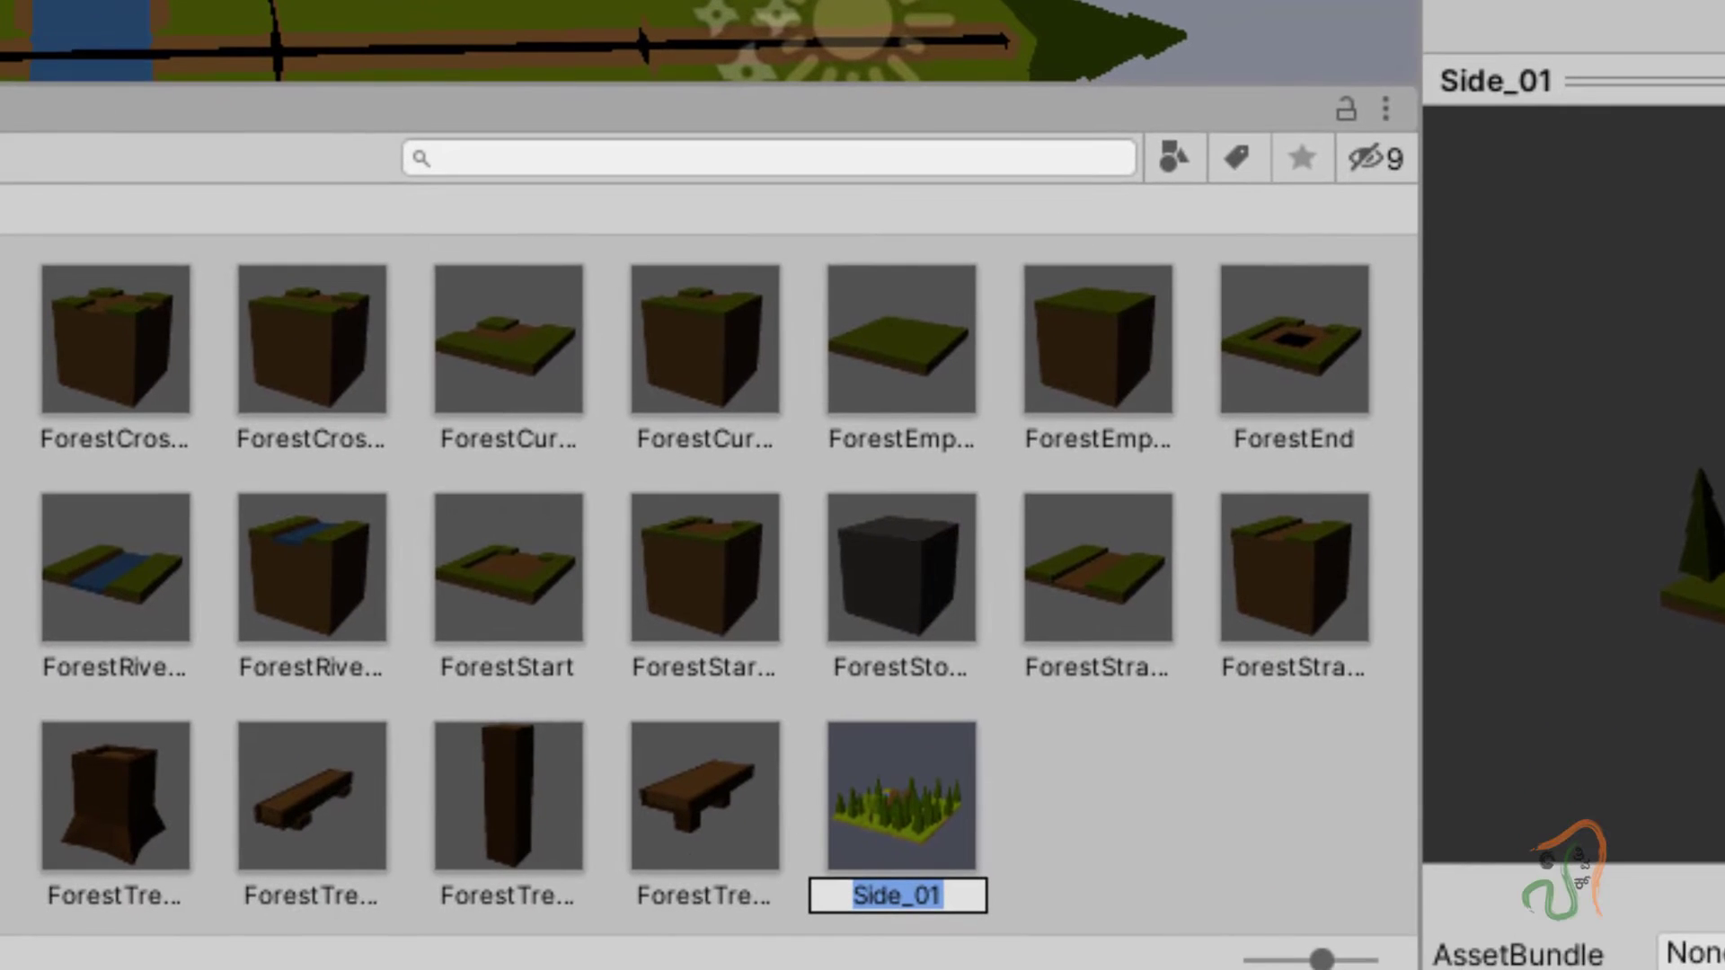
pyautogui.write('Forest')
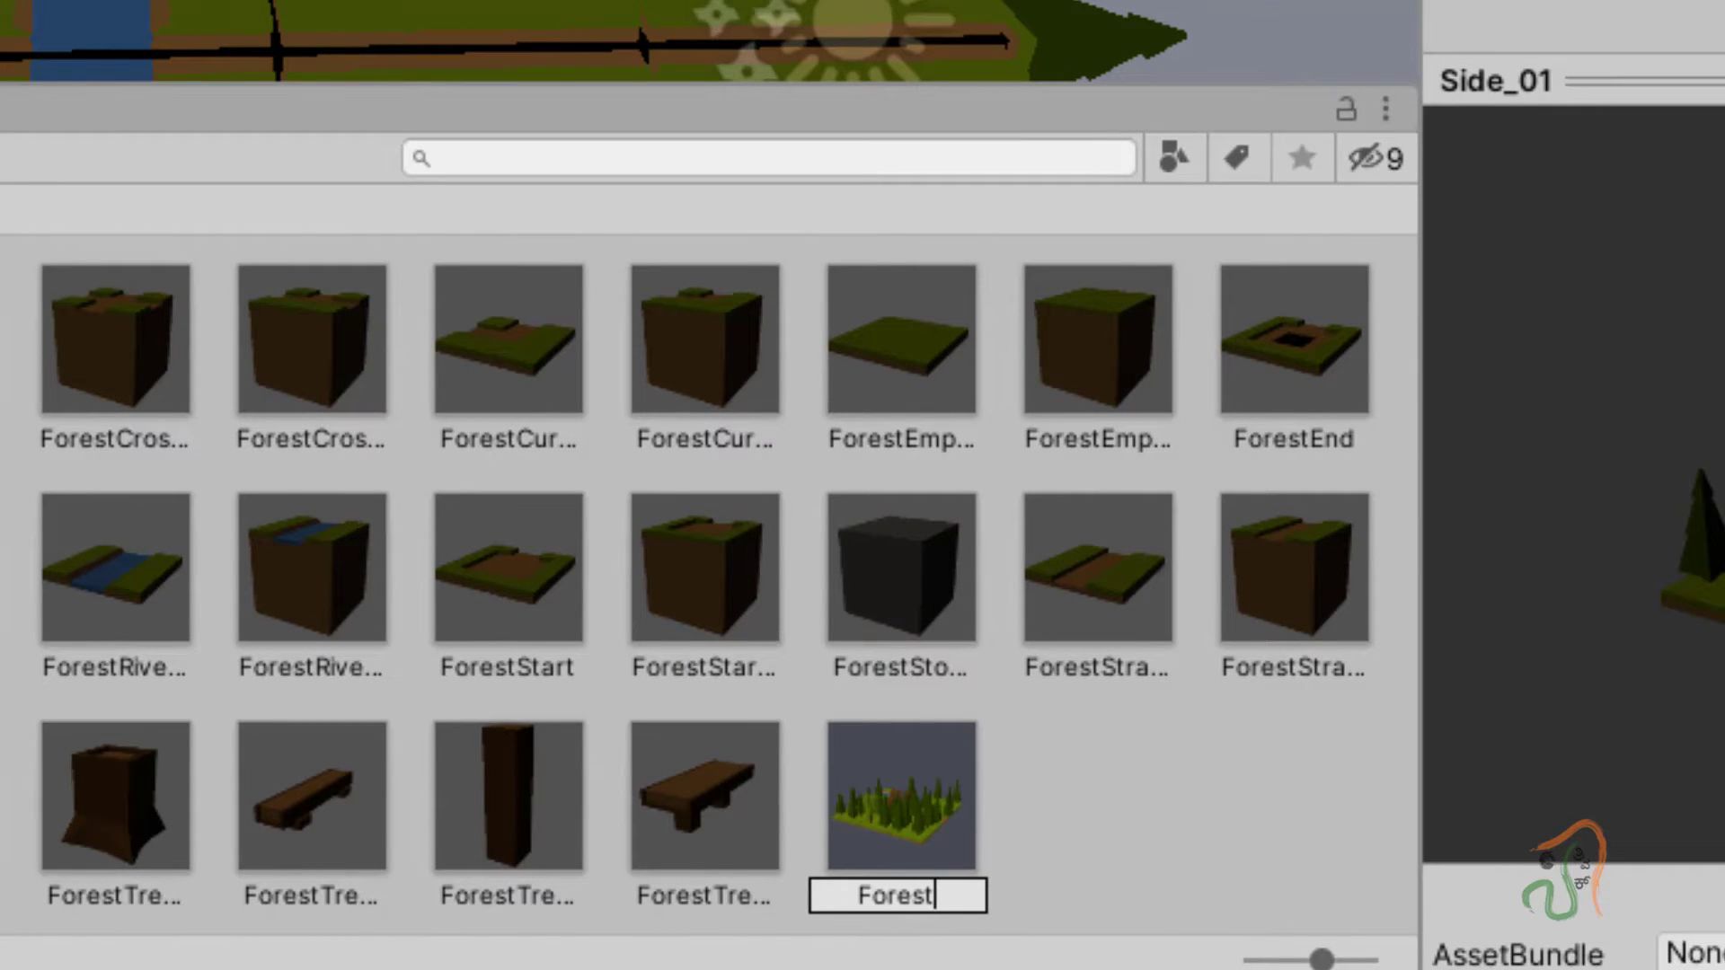
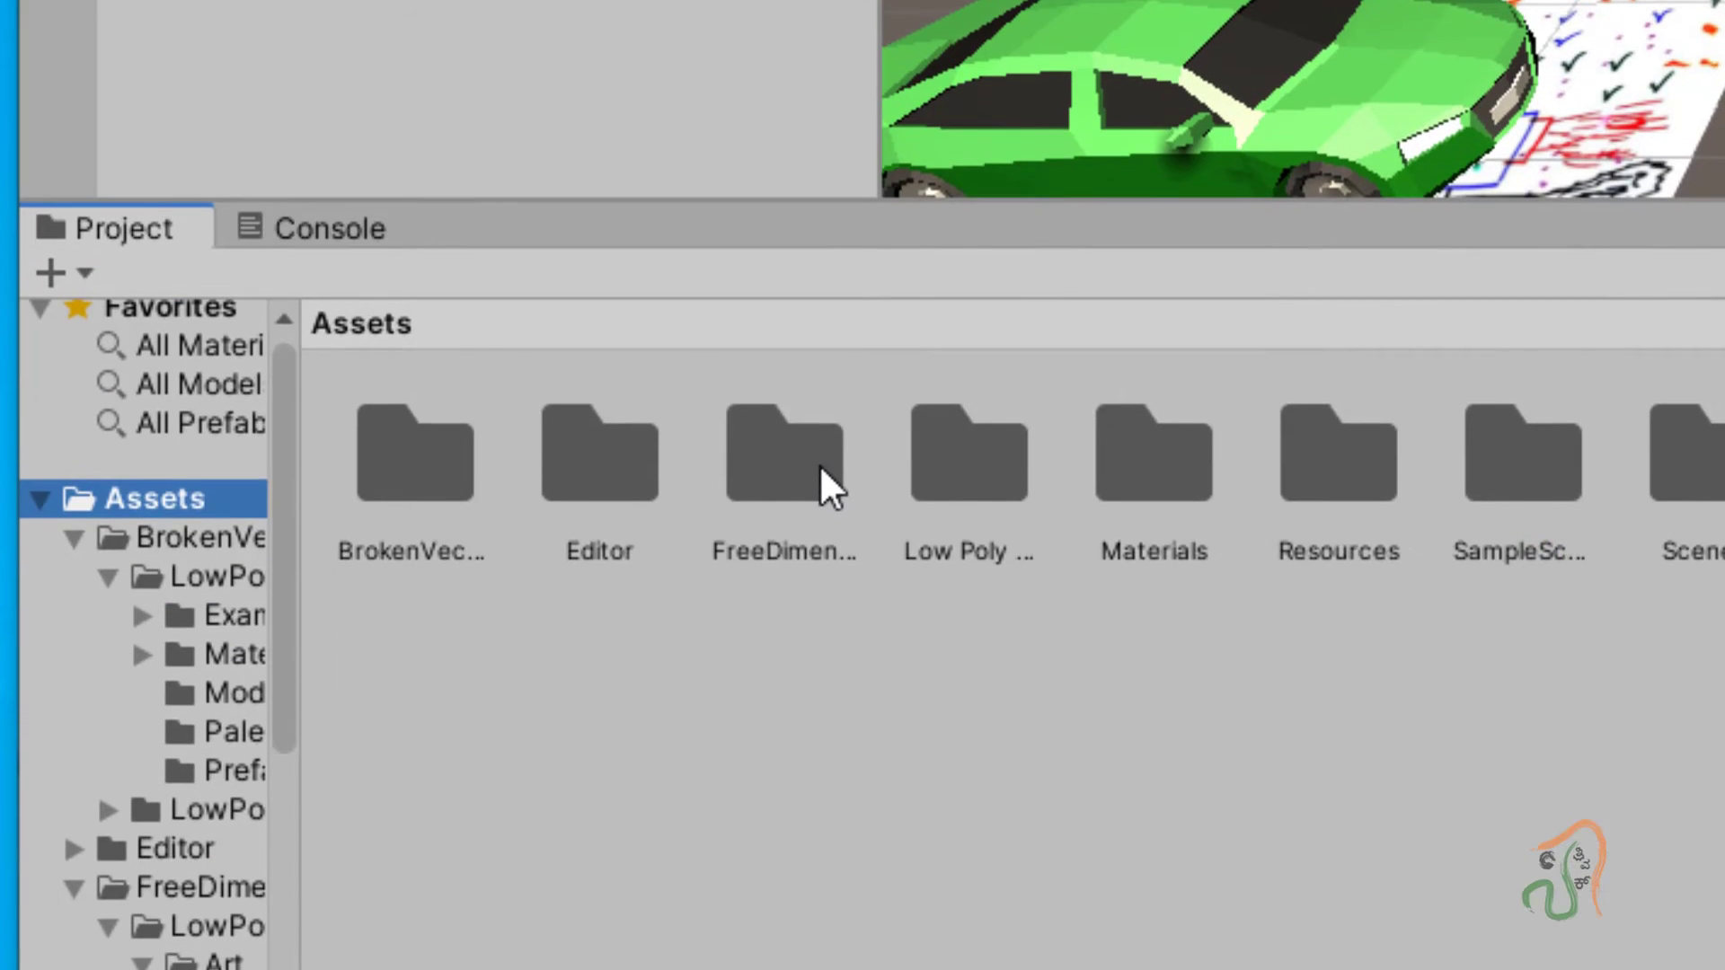
# Step: Open the ForestEnvironmentPack Prefabs folder under FreeDimensionForge, LowPolyEnvironmentsPack, Art, and select the Forest prefab
pyautogui.doubleClick(819, 466)
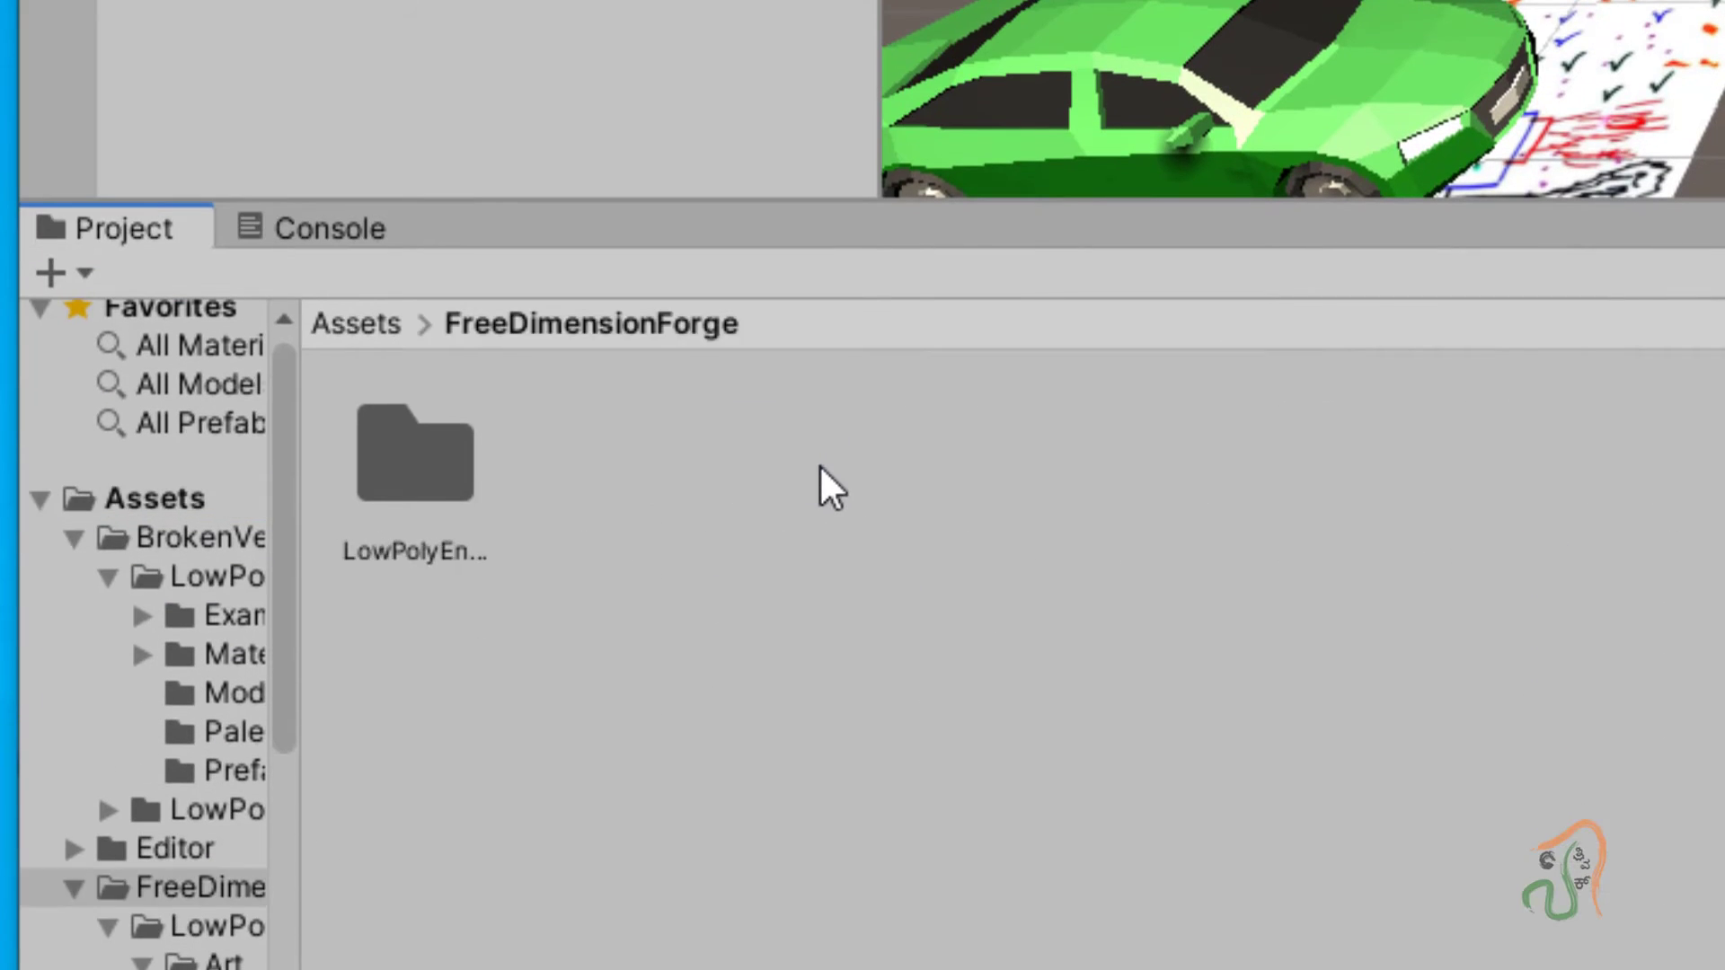
pyautogui.doubleClick(402, 460)
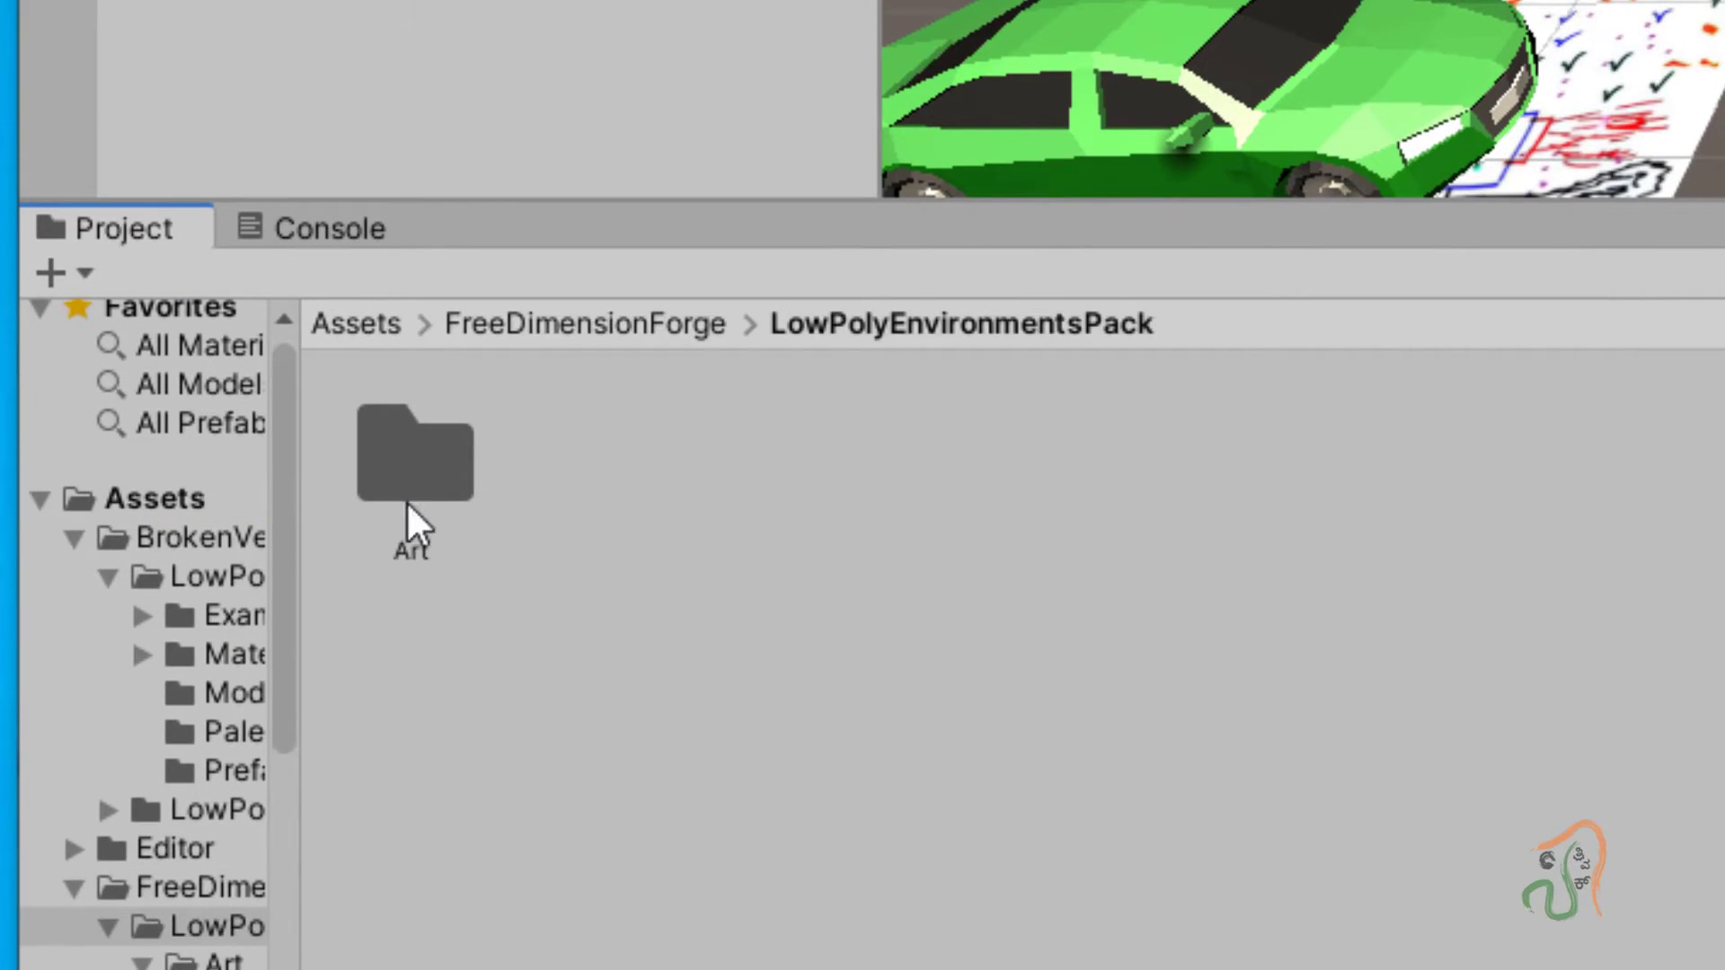
pyautogui.doubleClick(411, 476)
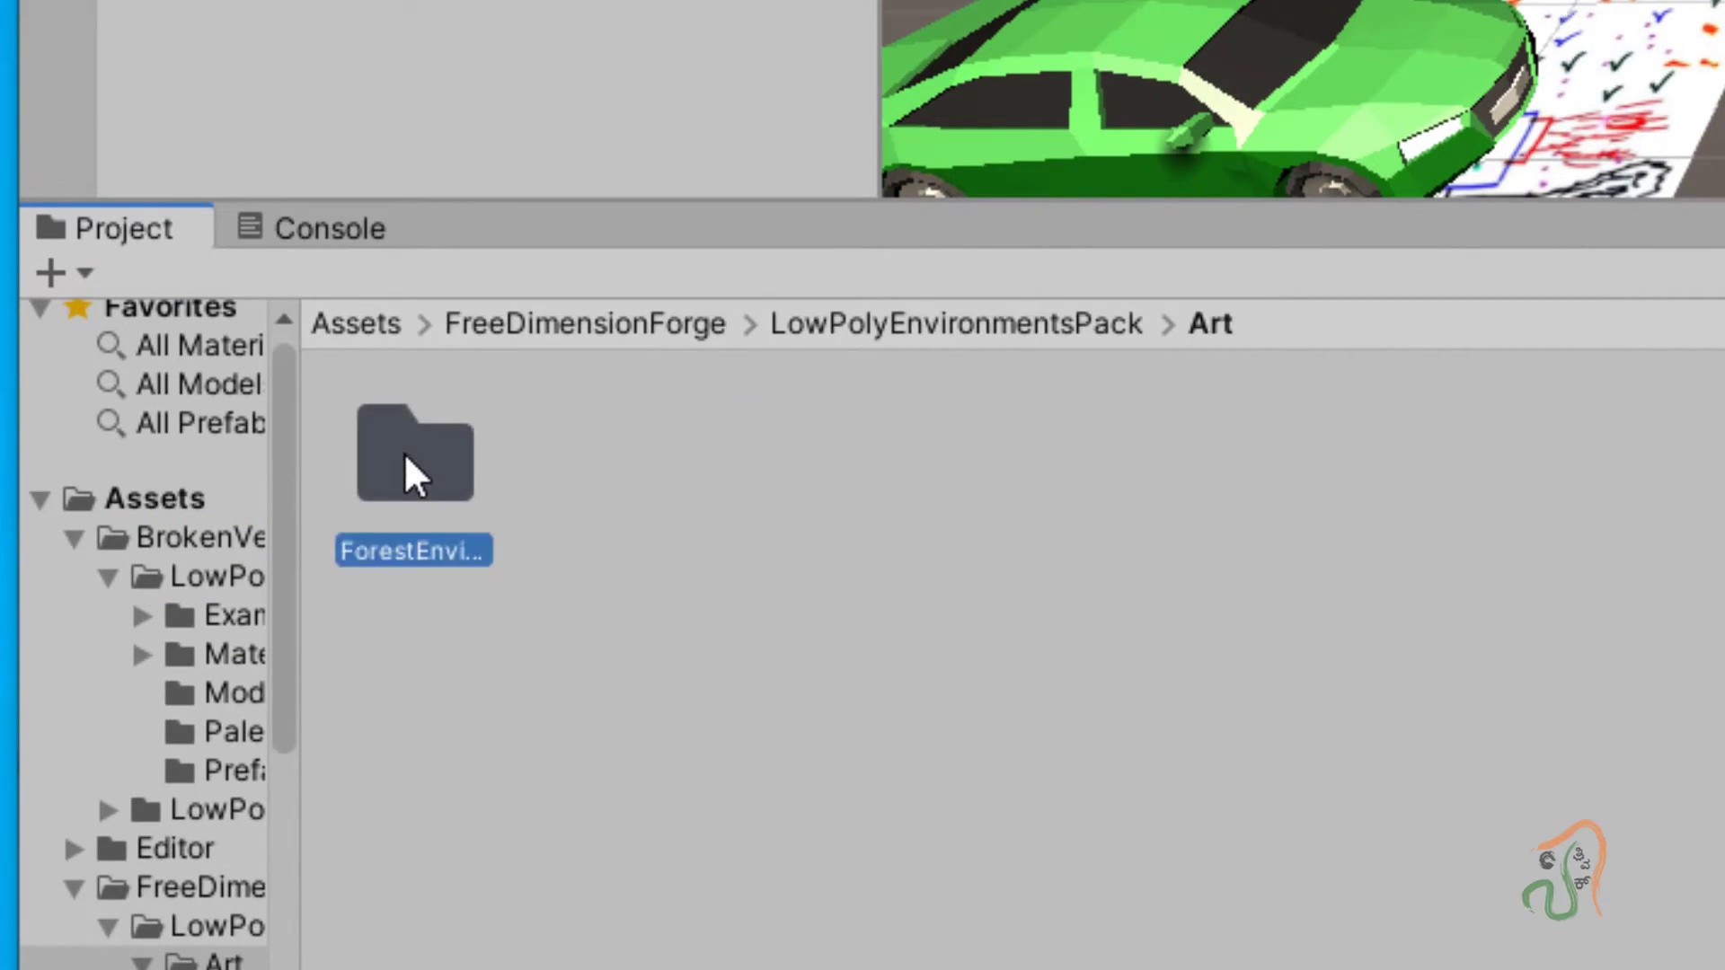
pyautogui.doubleClick(403, 449)
pyautogui.doubleClick(1341, 469)
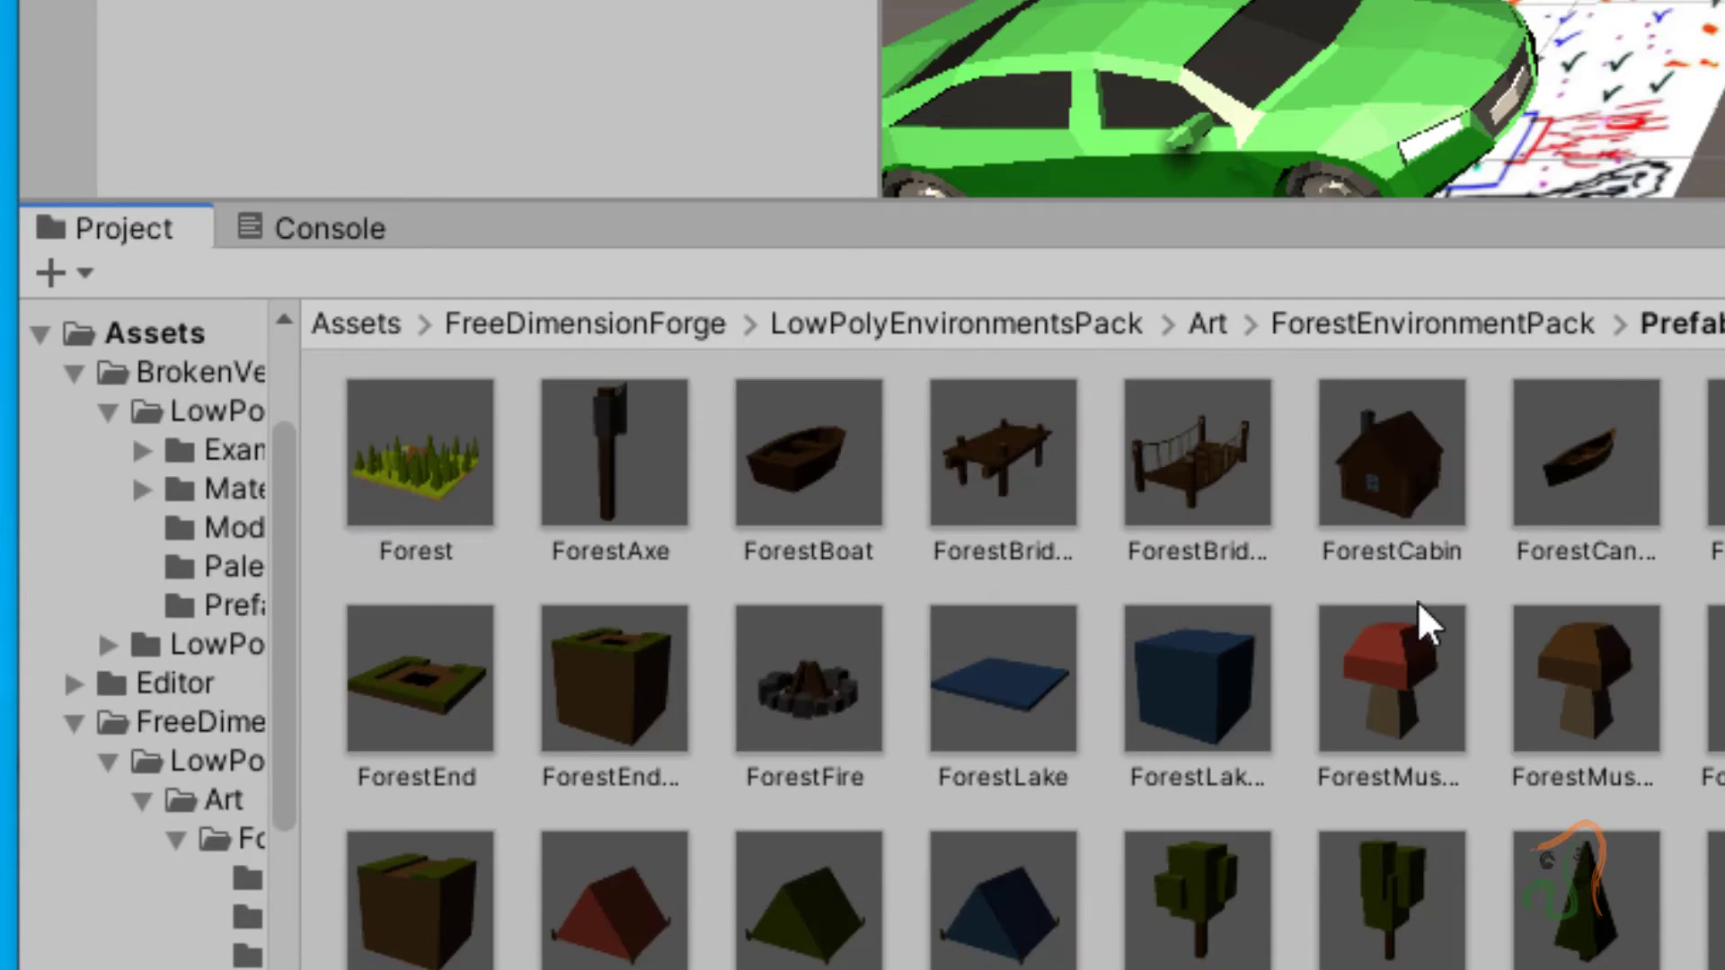
pyautogui.click(392, 490)
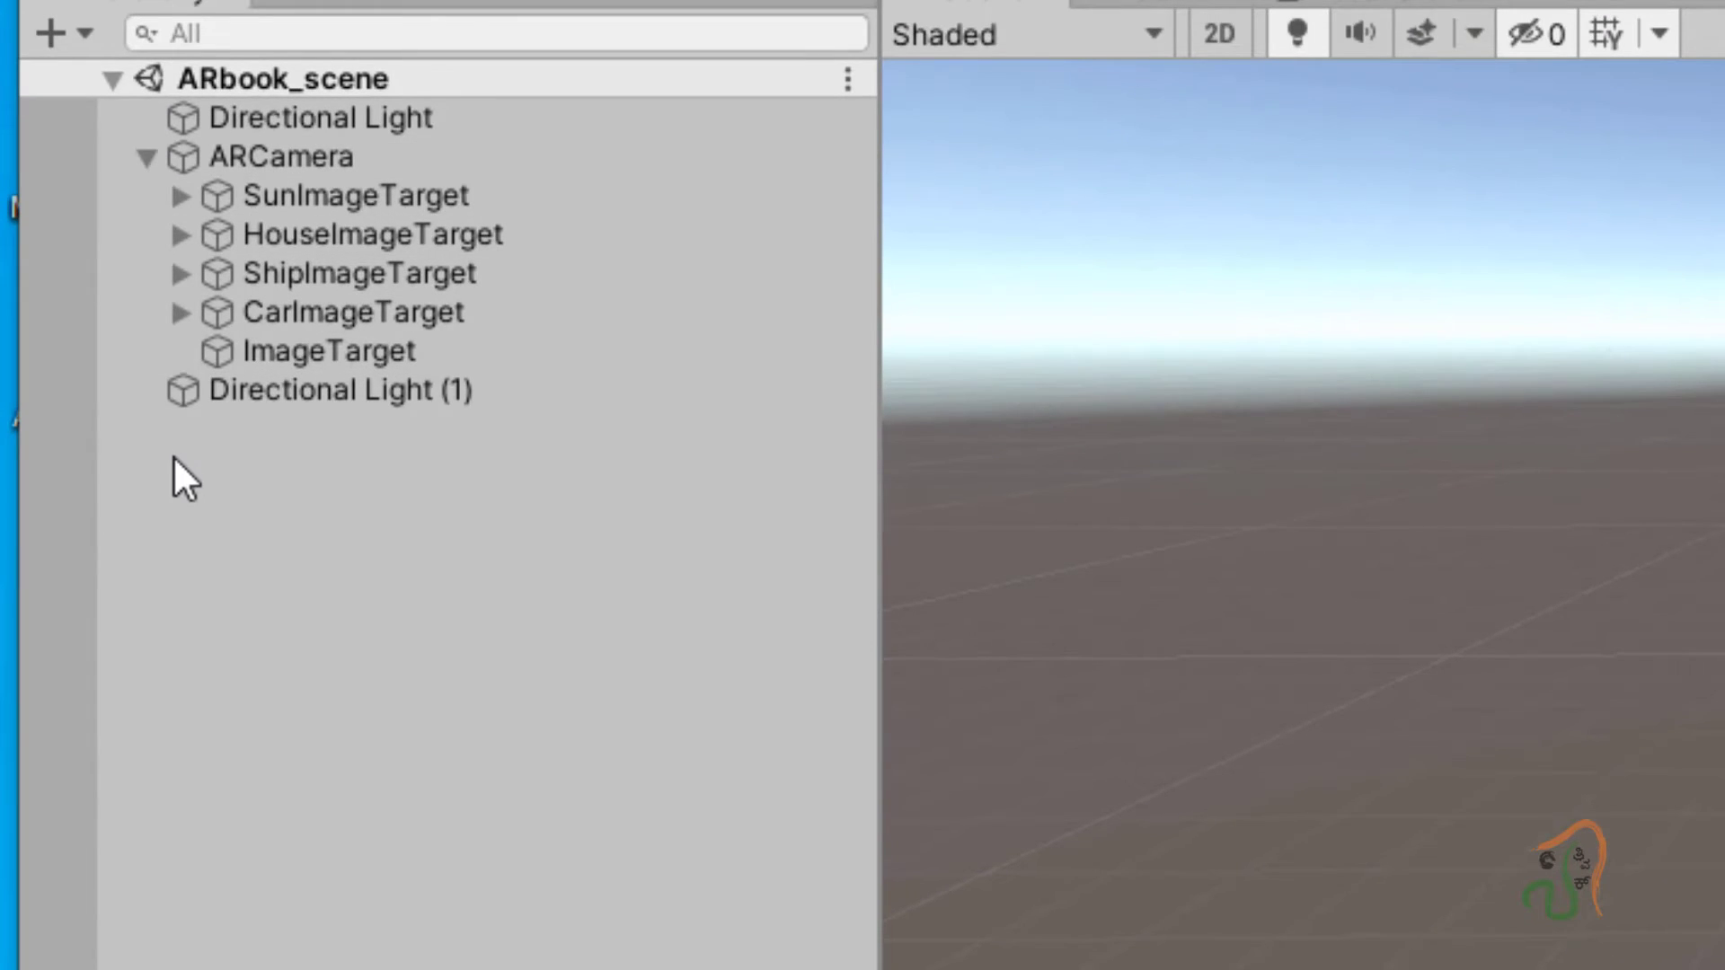
# Step: Rename the new ImageTarget under ARCamera as ForestImageTarget and save the scene
pyautogui.click(342, 350)
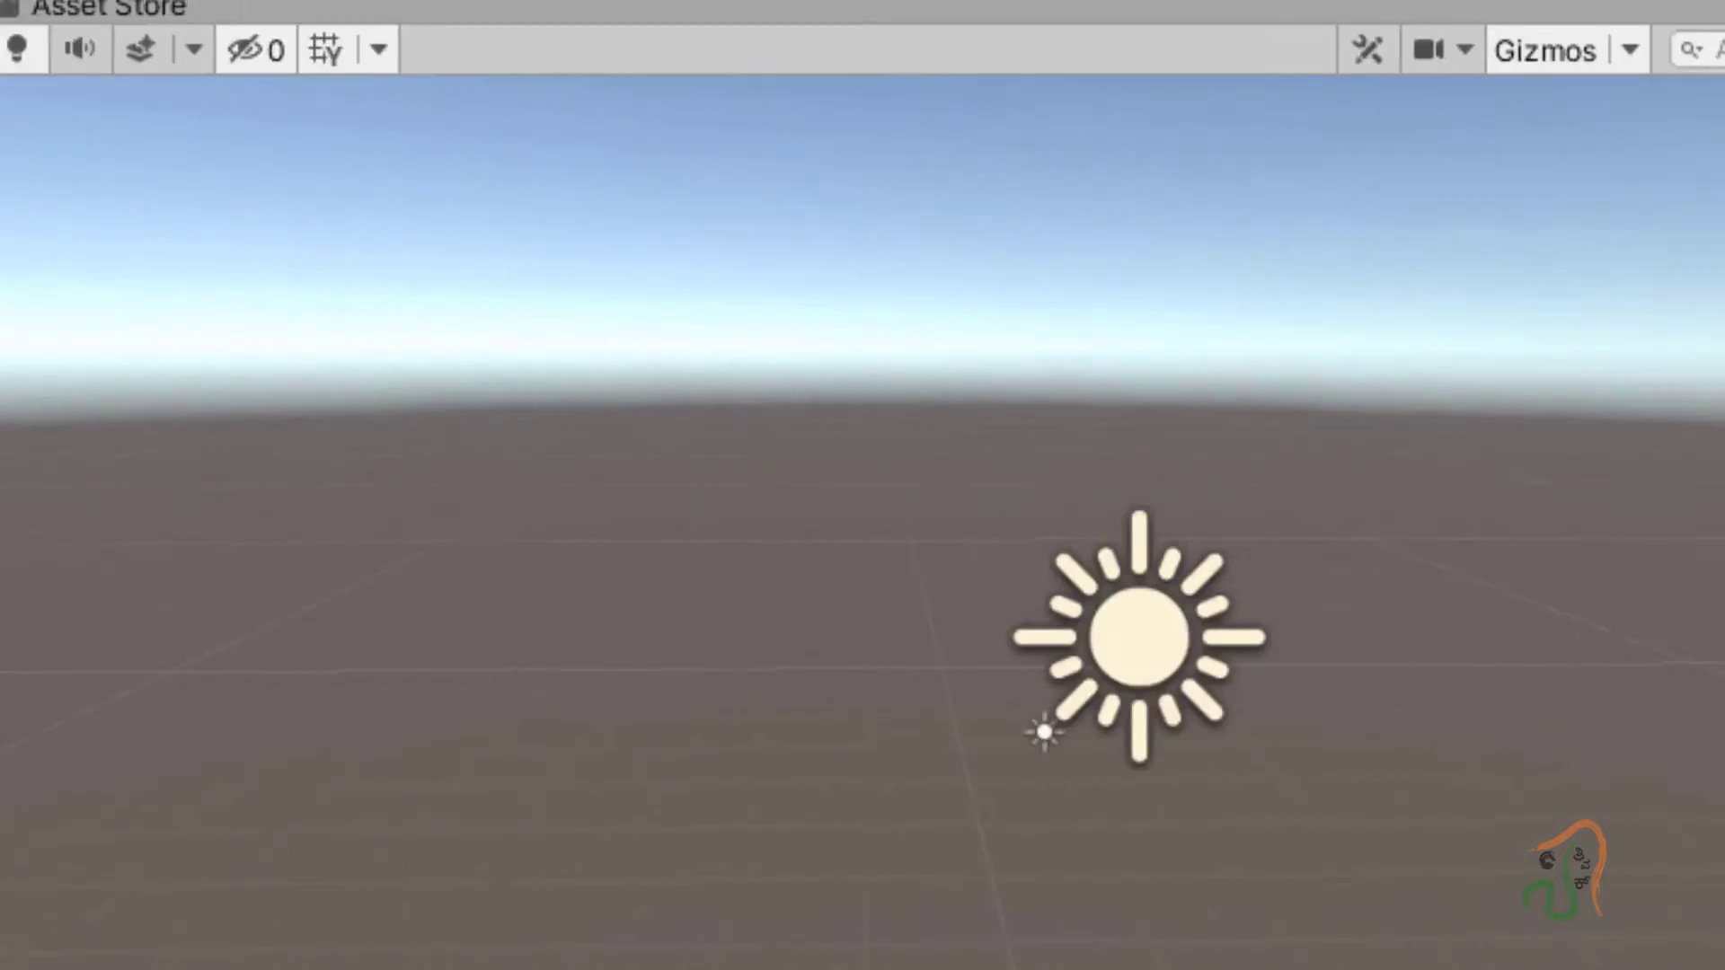
pyautogui.write('ForestIma')
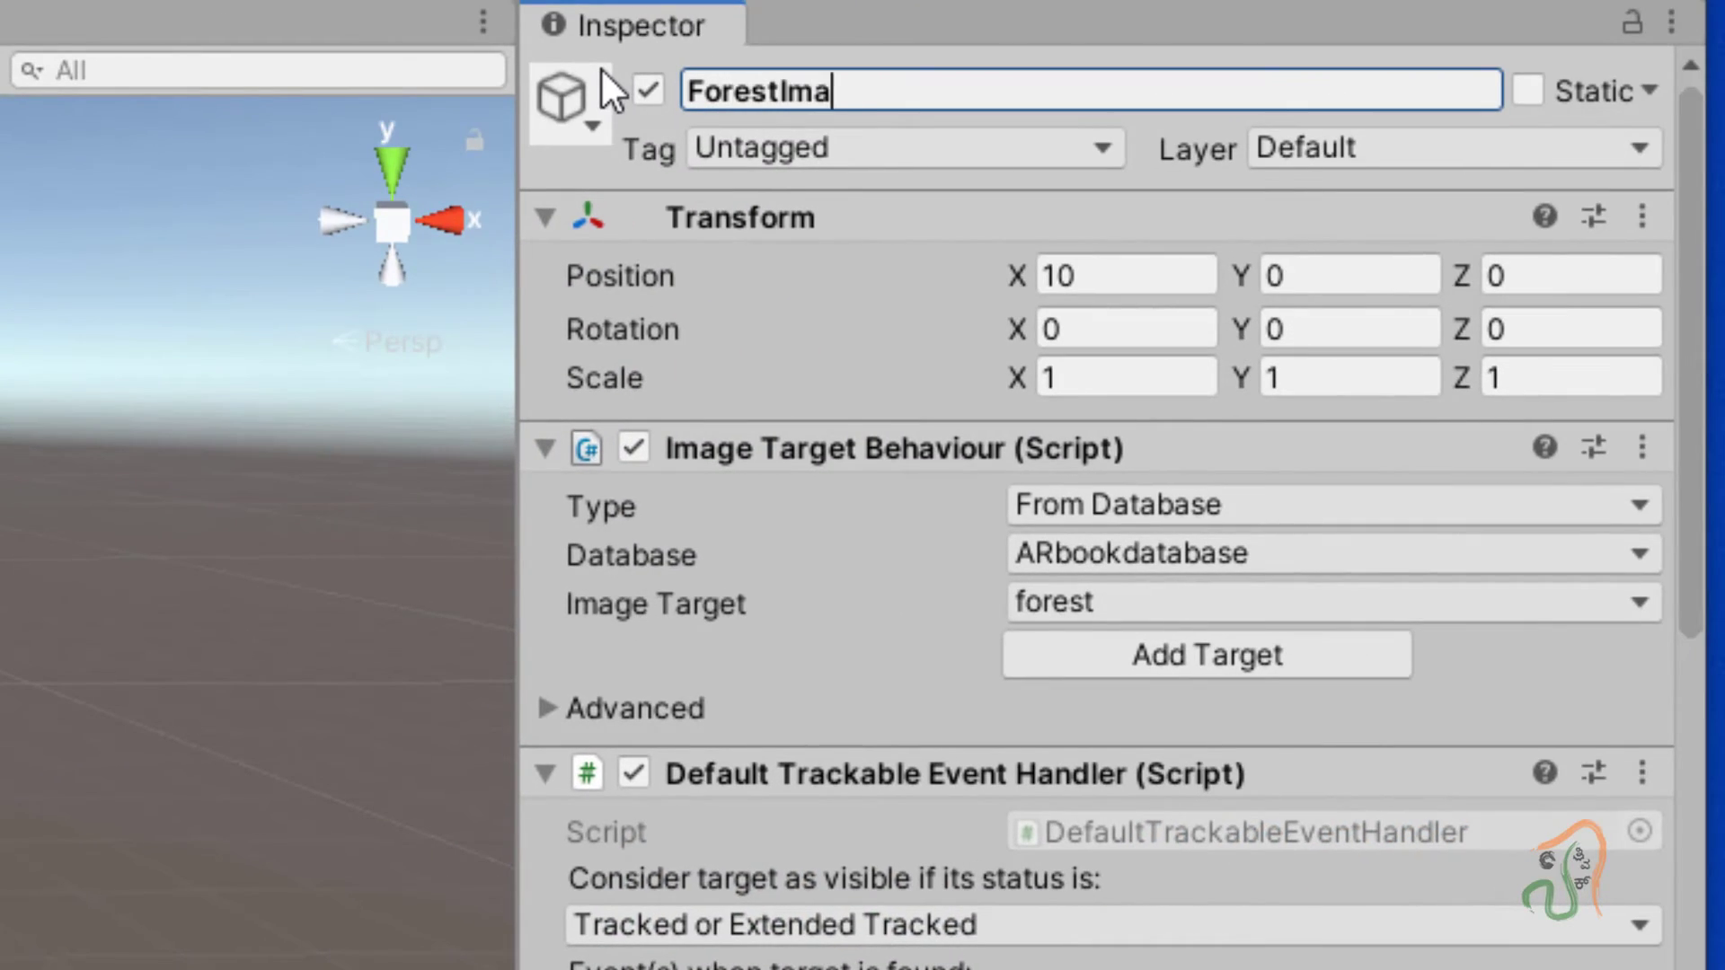
pyautogui.write('geTarget')
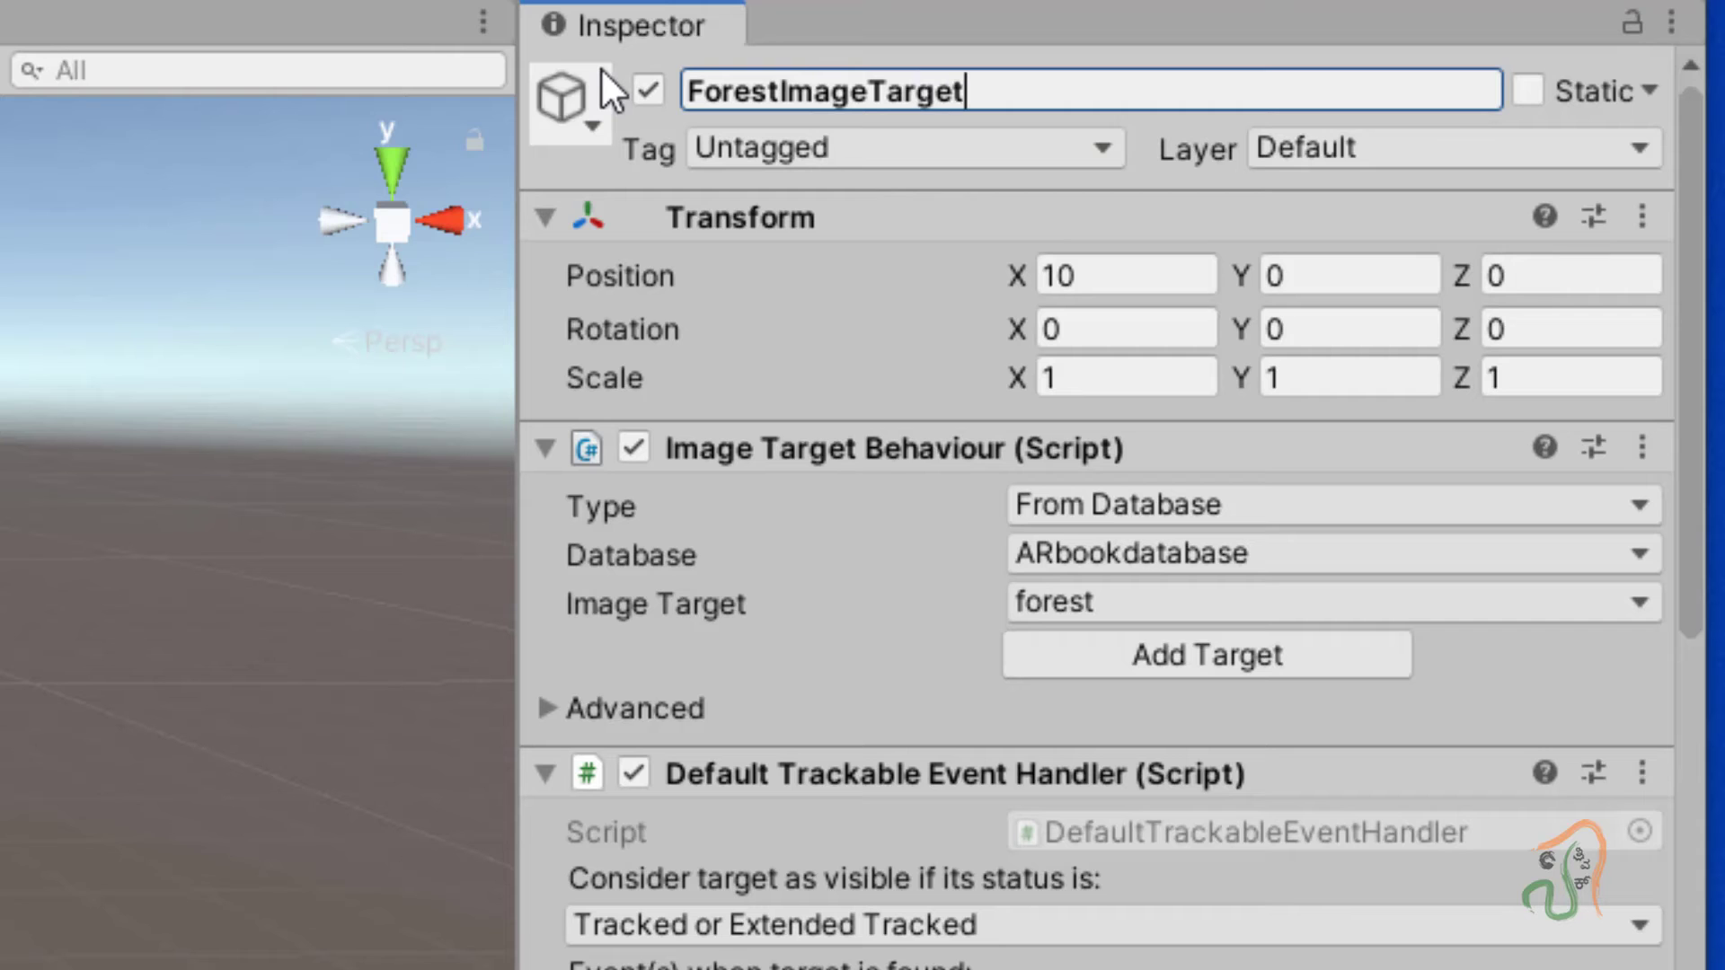
pyautogui.press('Return')
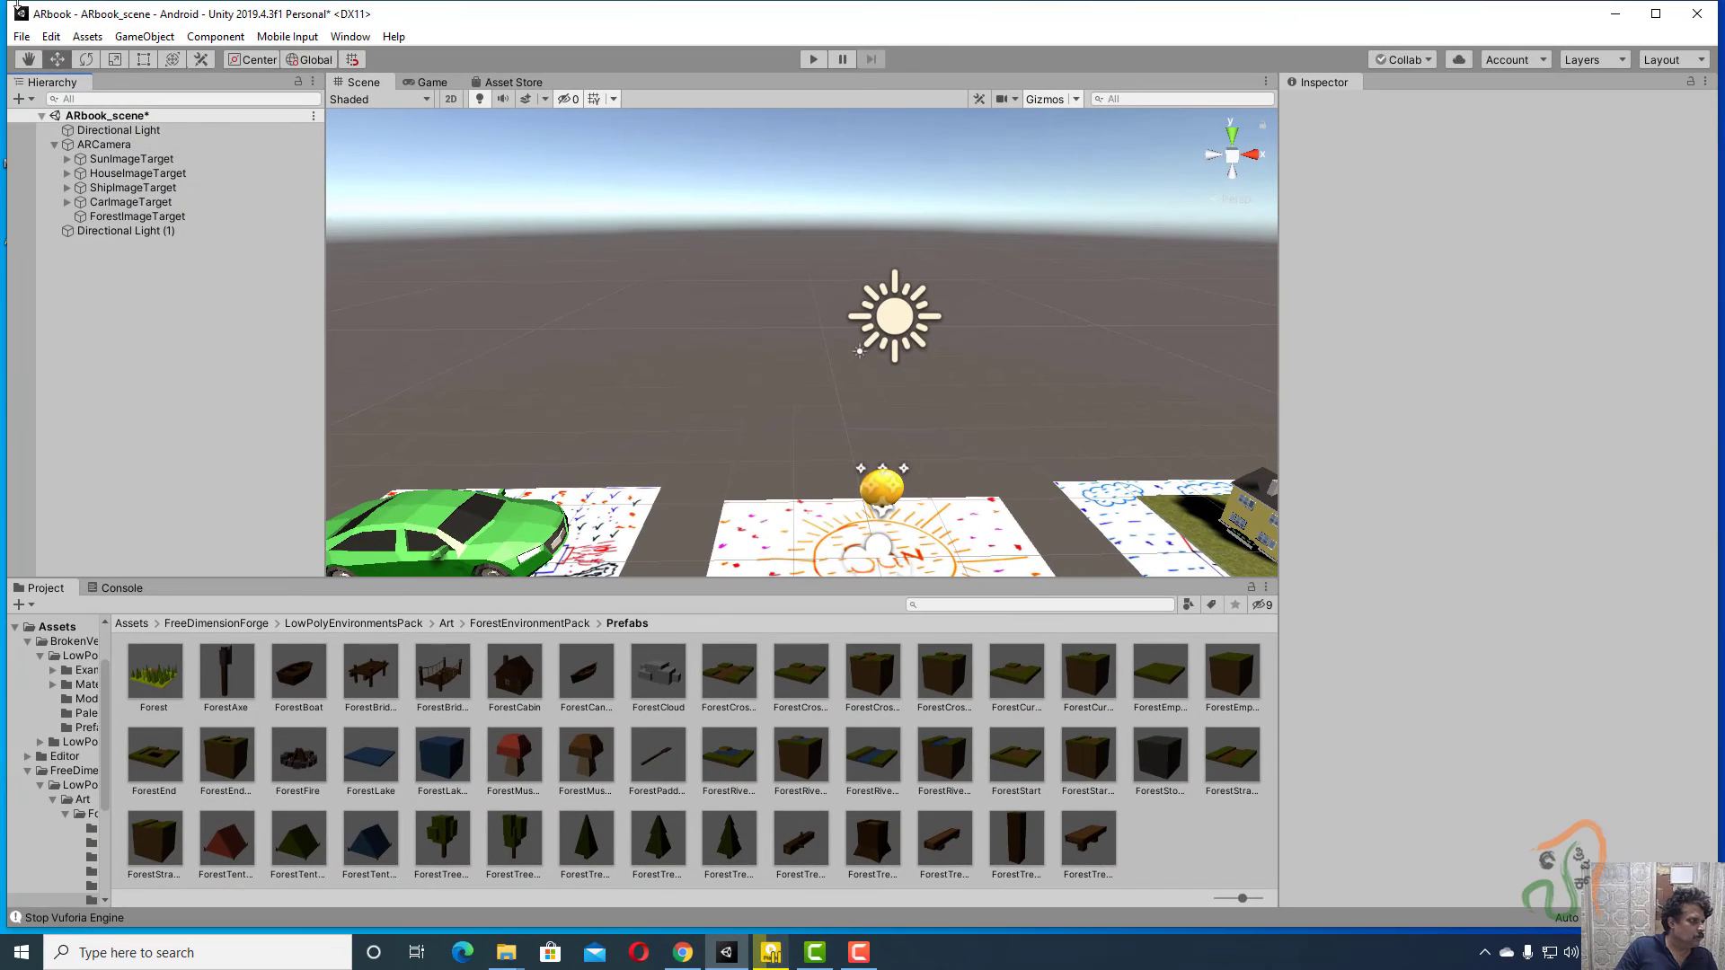
pyautogui.click(21, 36)
pyautogui.click(49, 103)
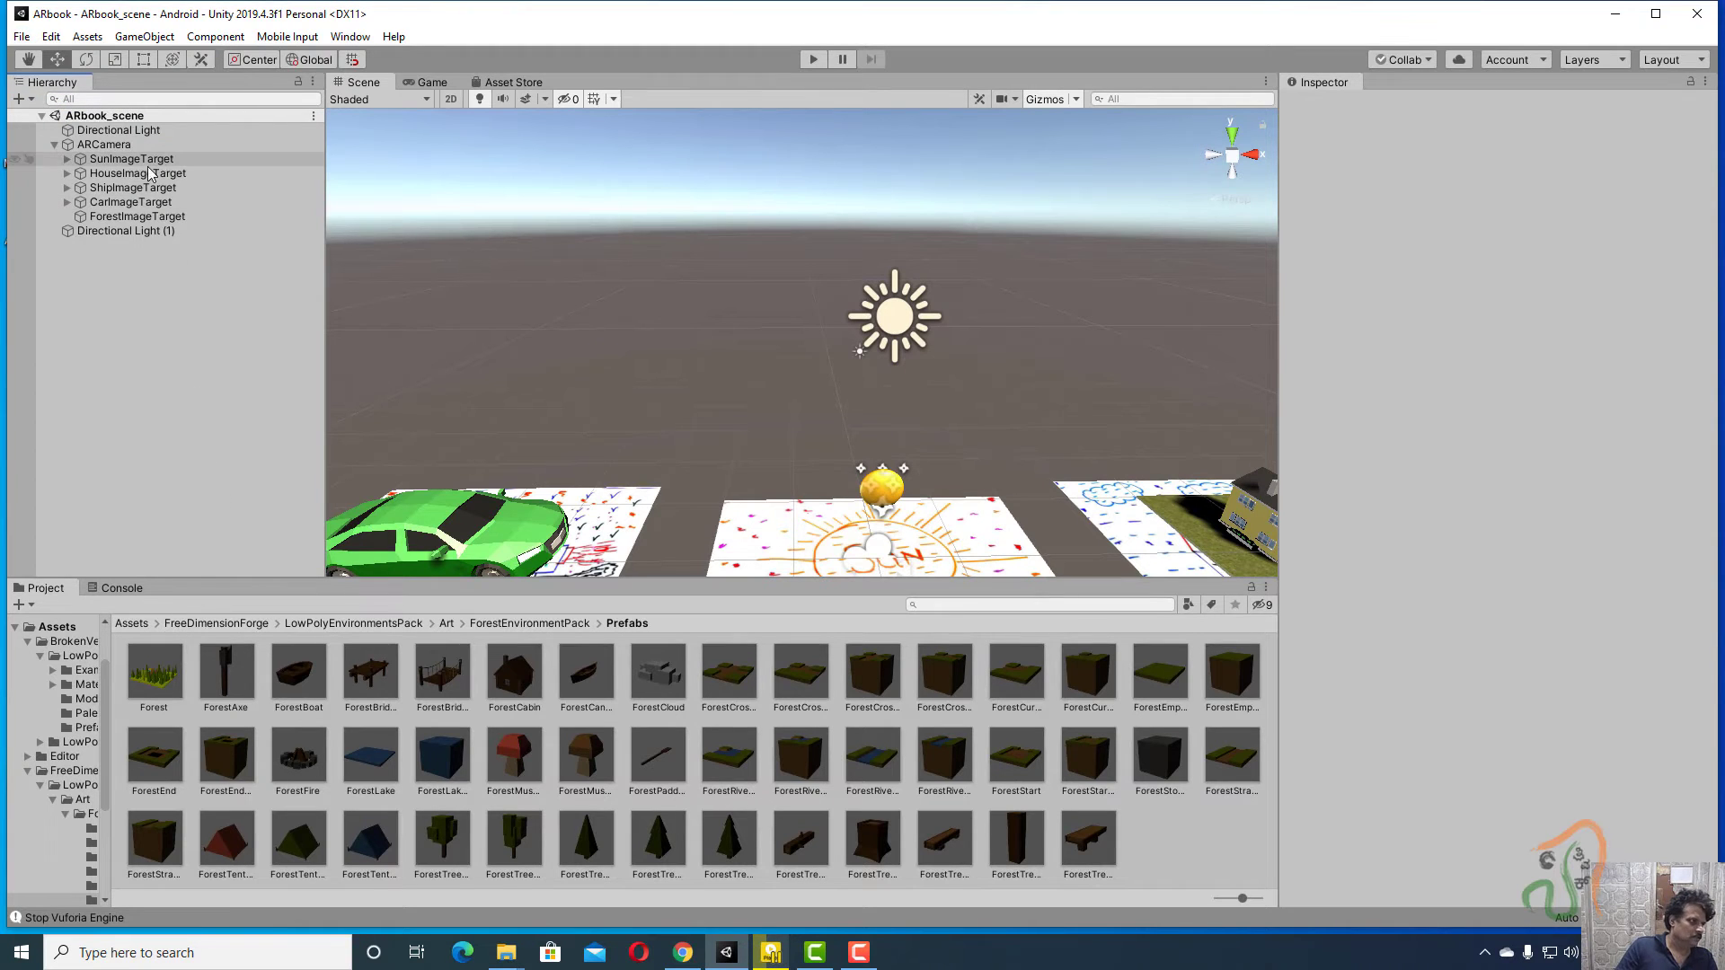
# Step: Add the Forest prefab to the scene as a child of ForestImageTarget
pyautogui.click(133, 218)
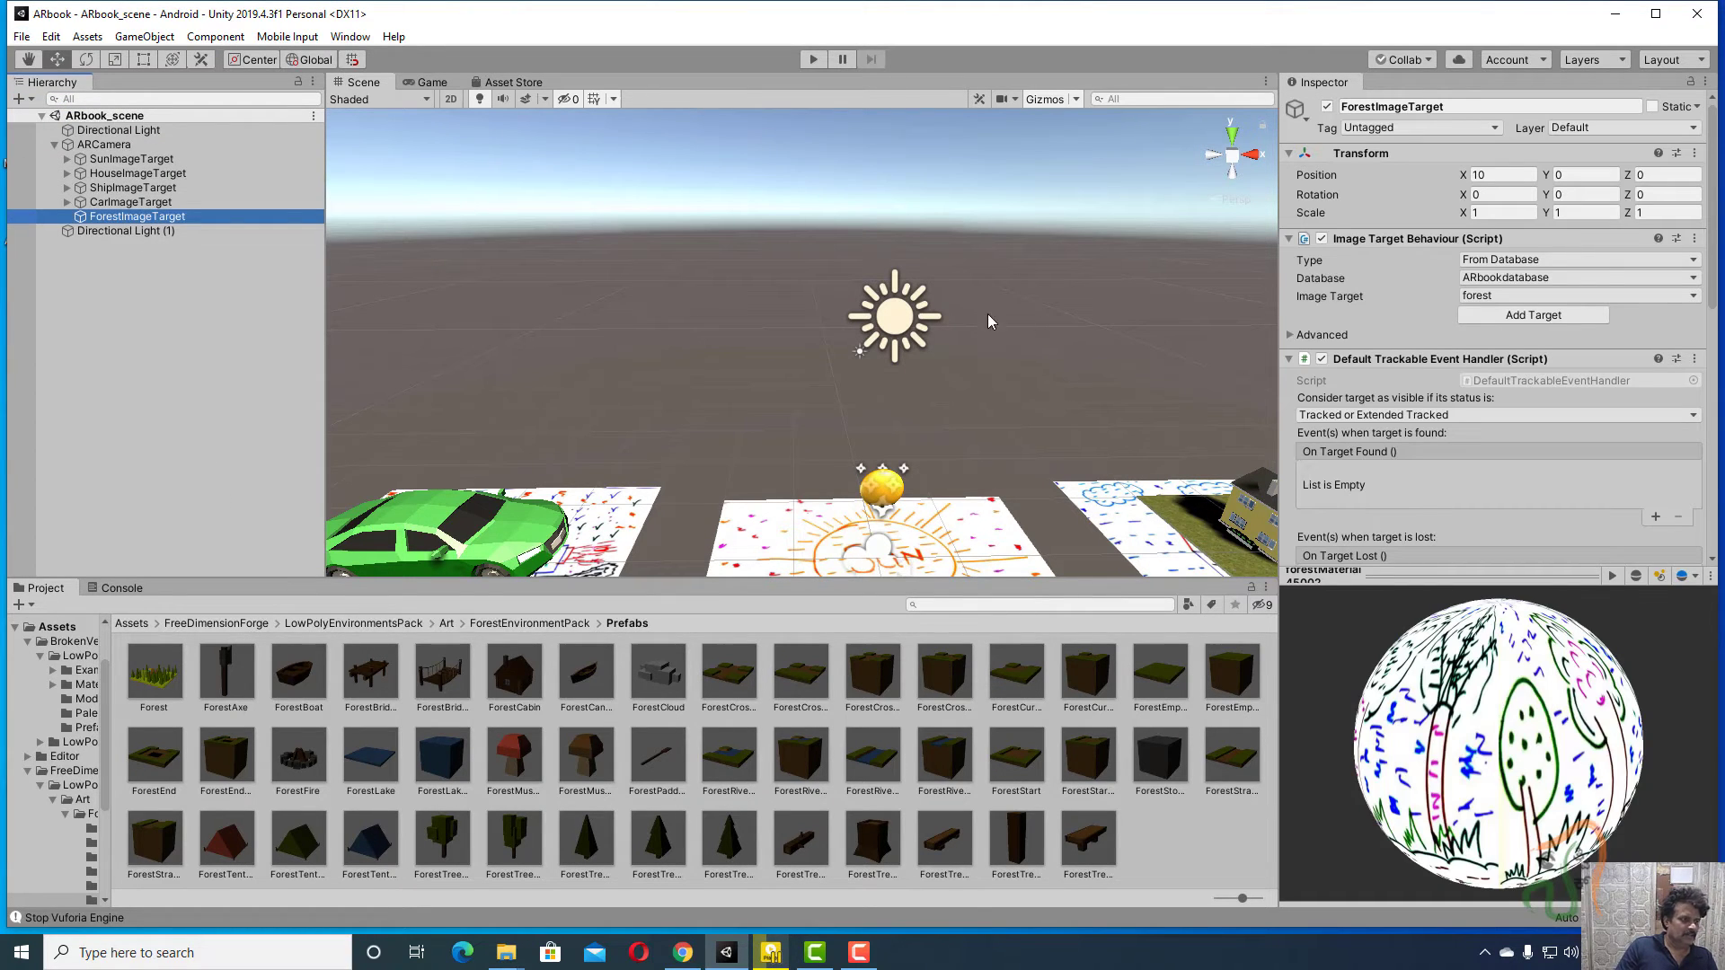
pyautogui.scroll(-5, 1139, 425)
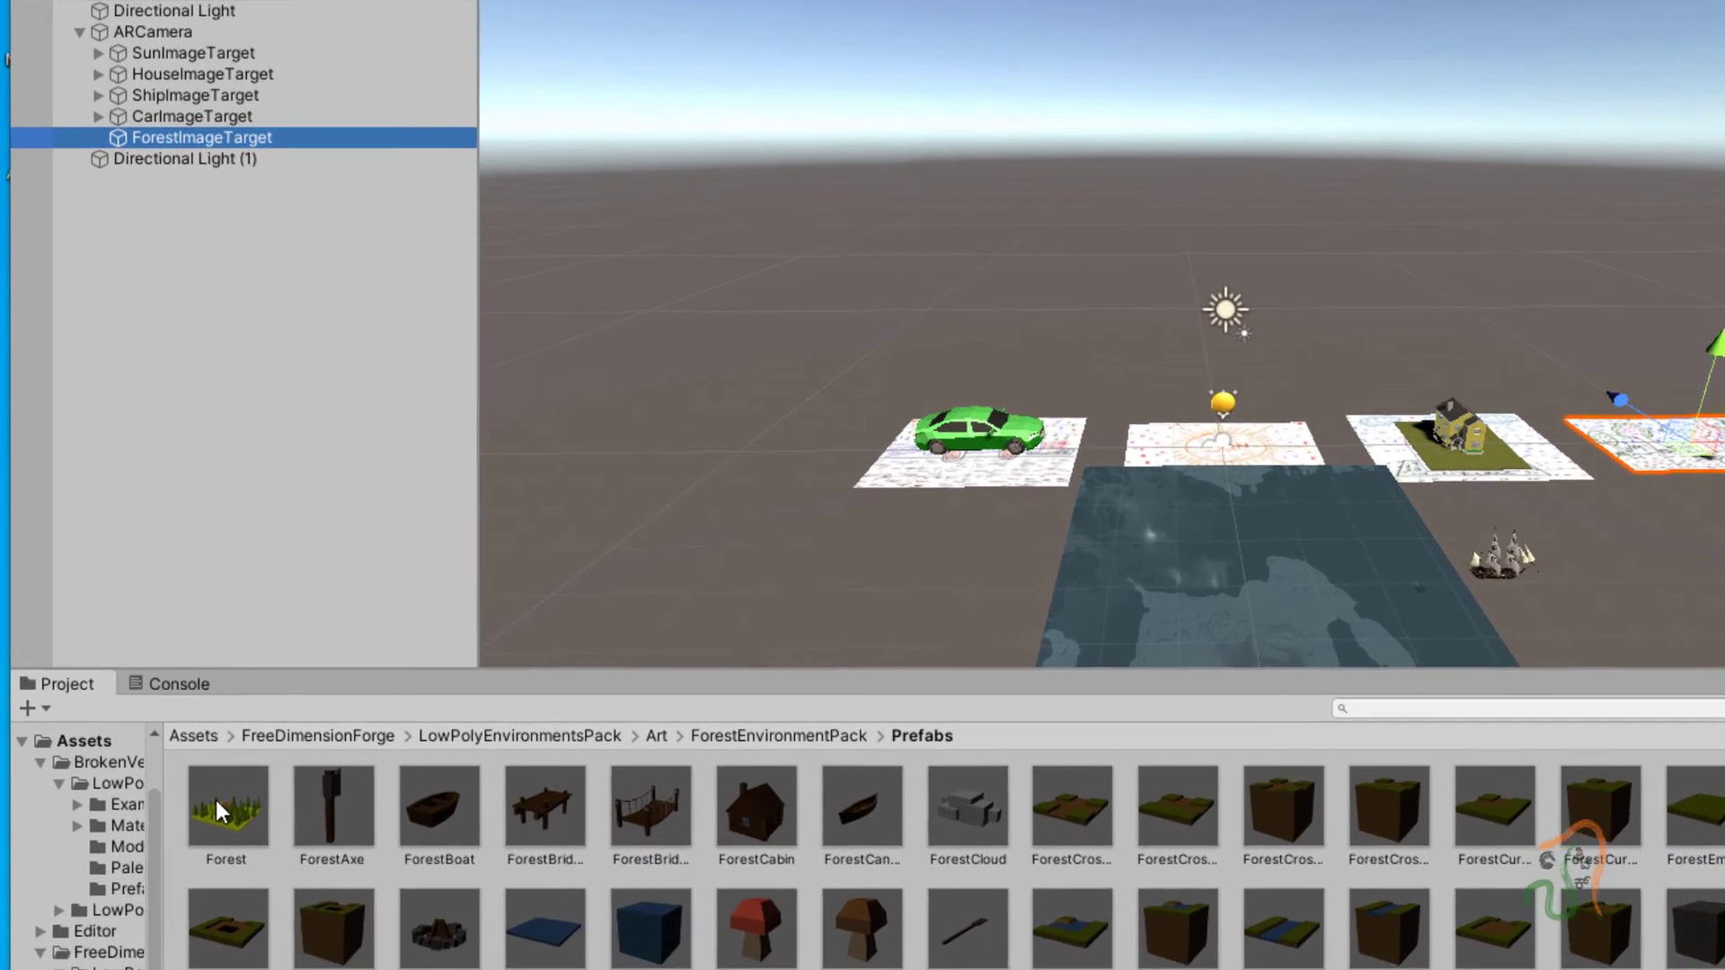
pyautogui.click(145, 664)
pyautogui.moveTo(219, 806); pyautogui.dragTo(401, 479)
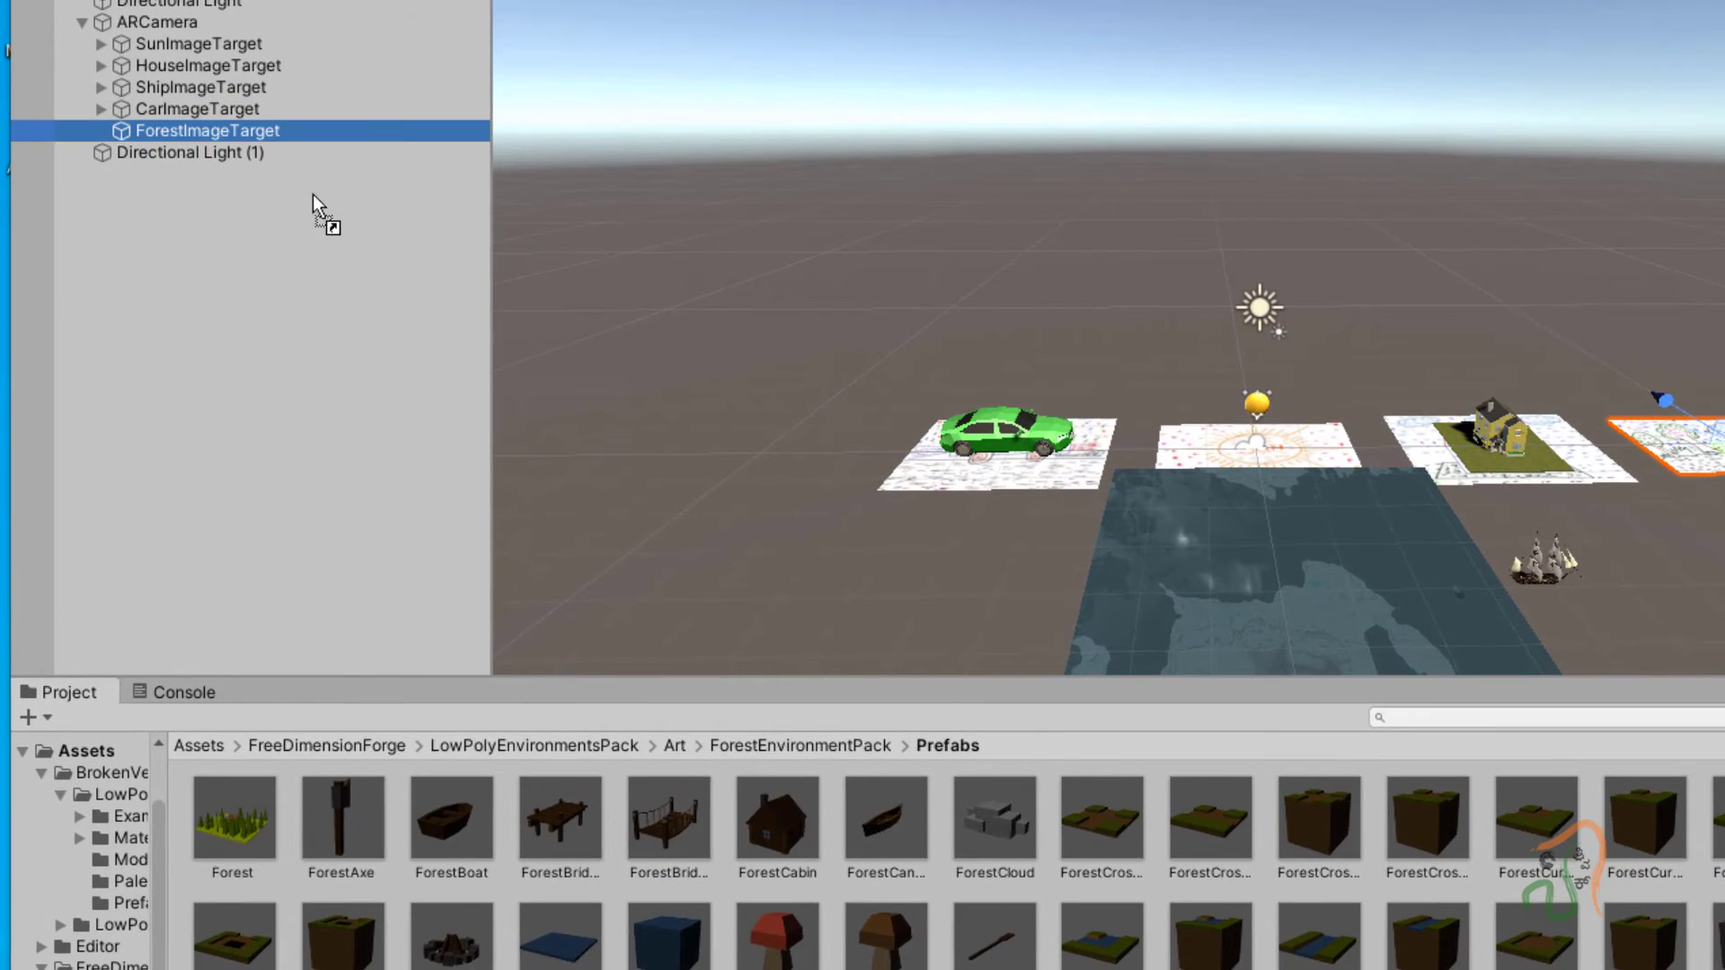
pyautogui.moveTo(313, 196); pyautogui.dragTo(265, 126)
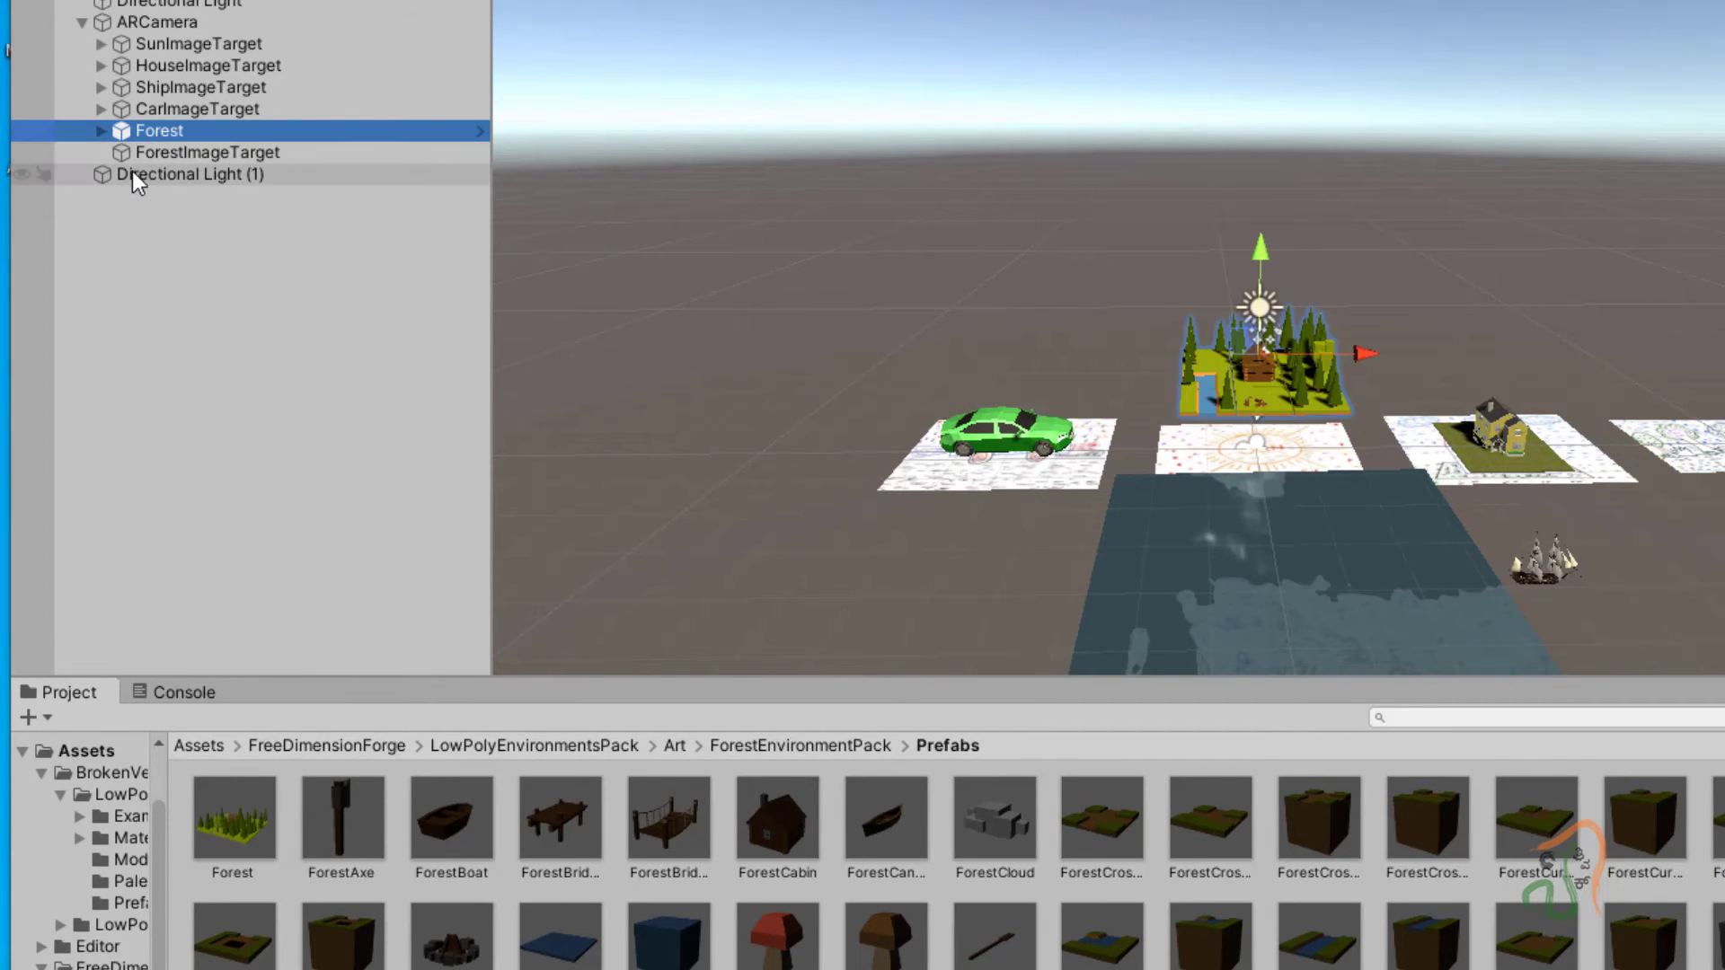
pyautogui.moveTo(160, 135); pyautogui.dragTo(183, 156)
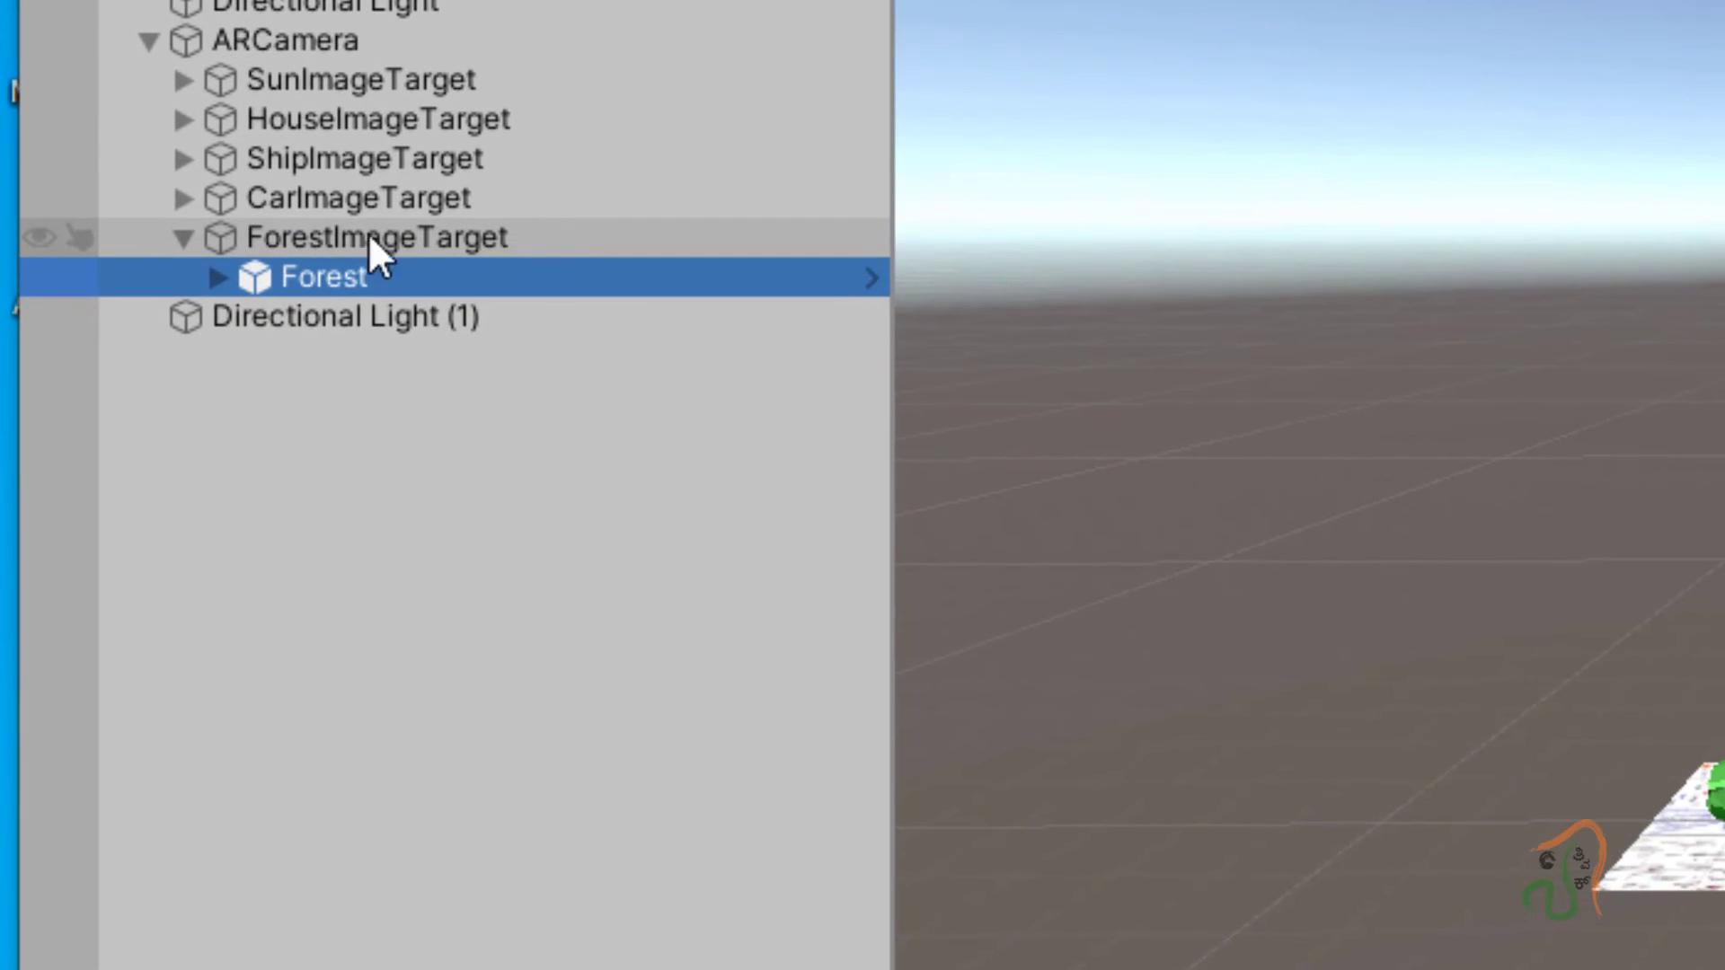
# Step: Set the Forest object's position to X 0, Y 0, Z 0 so it sits on its image target
pyautogui.doubleClick(395, 277)
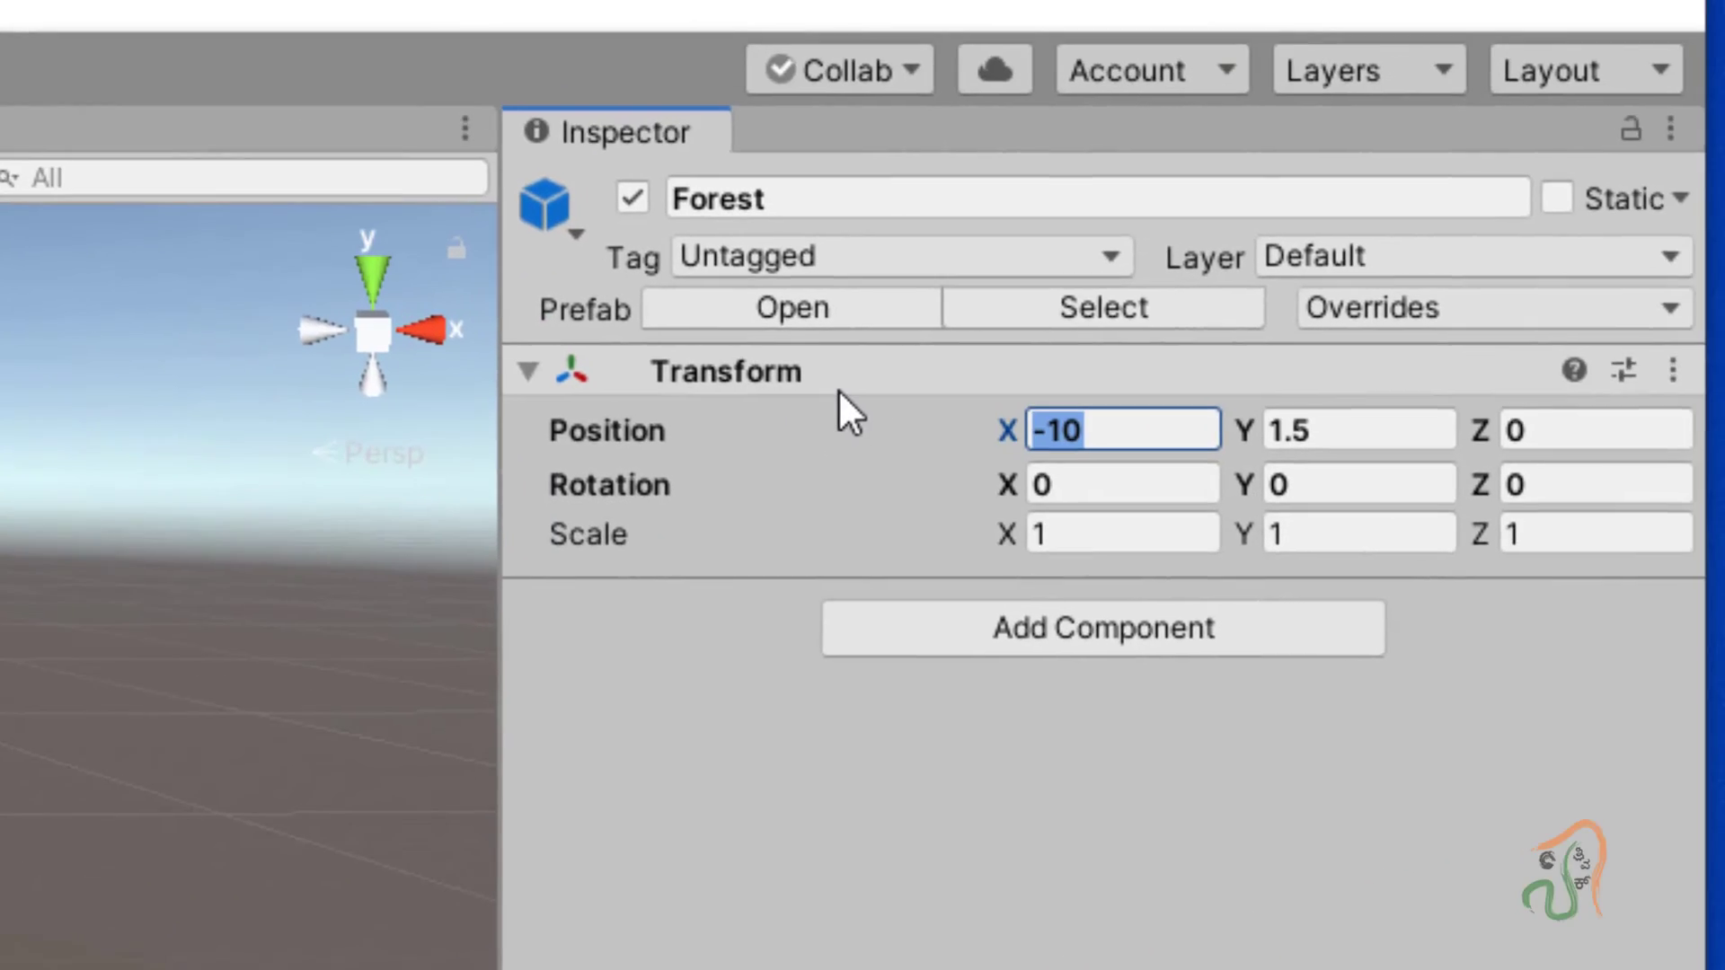
pyautogui.write('0')
pyautogui.press('Tab')
pyautogui.write('0')
pyautogui.press('Tab')
pyautogui.write('0')
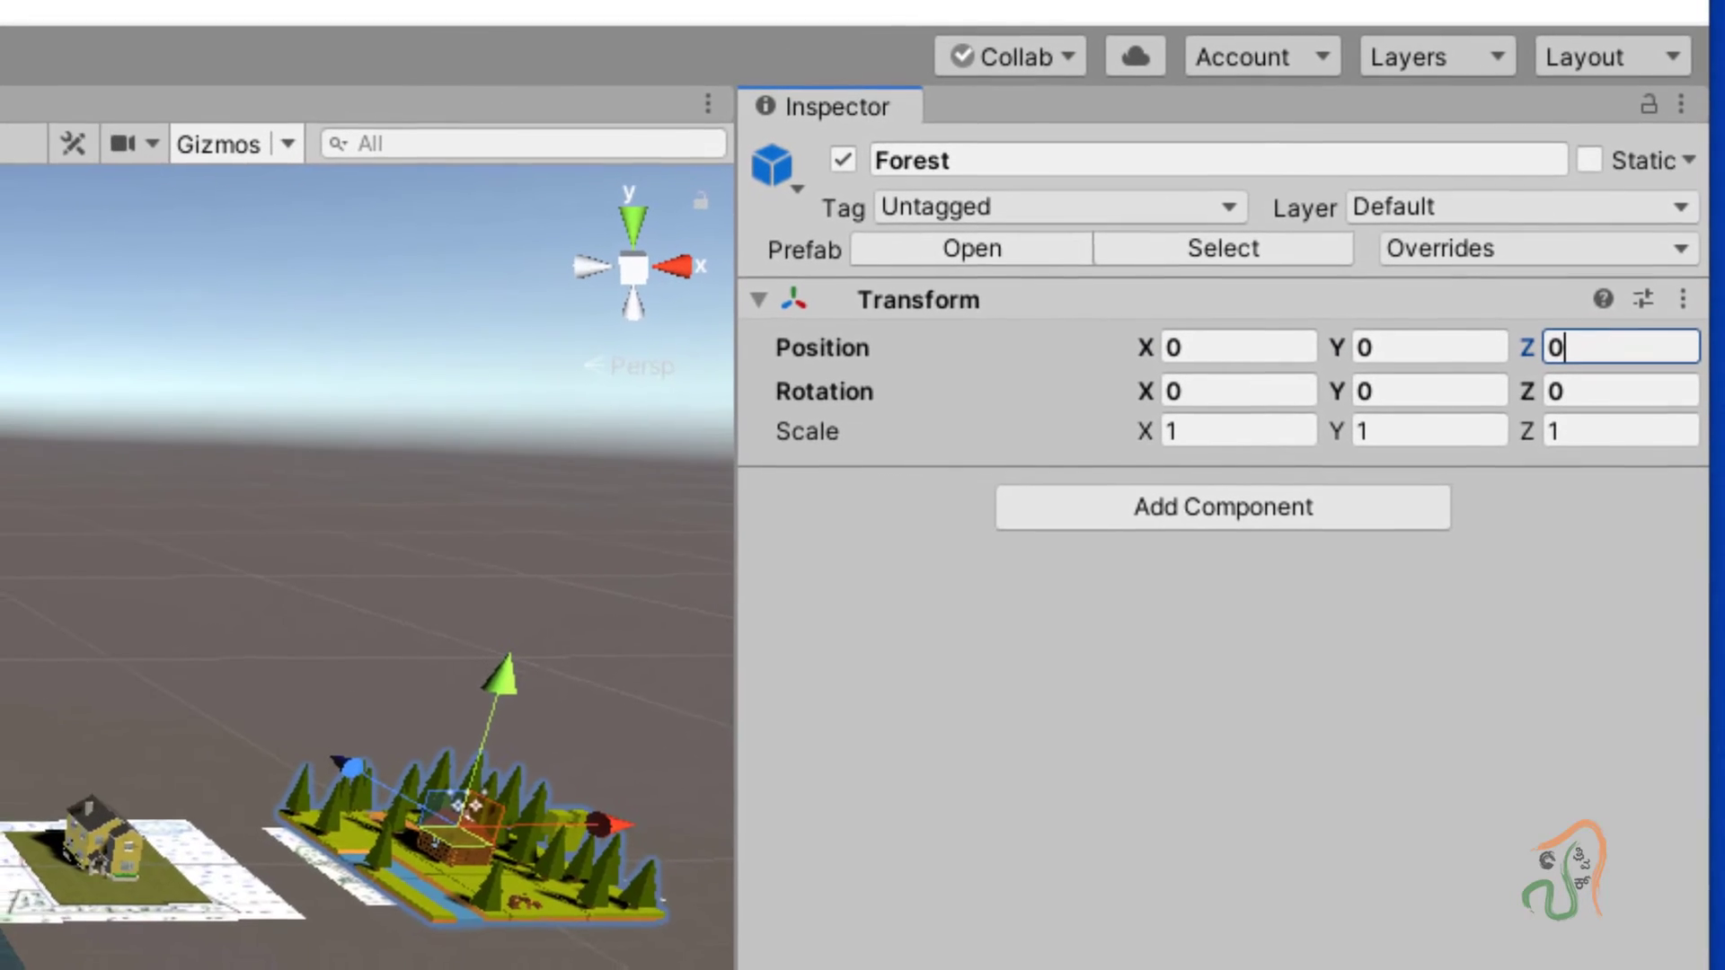
pyautogui.press('Return')
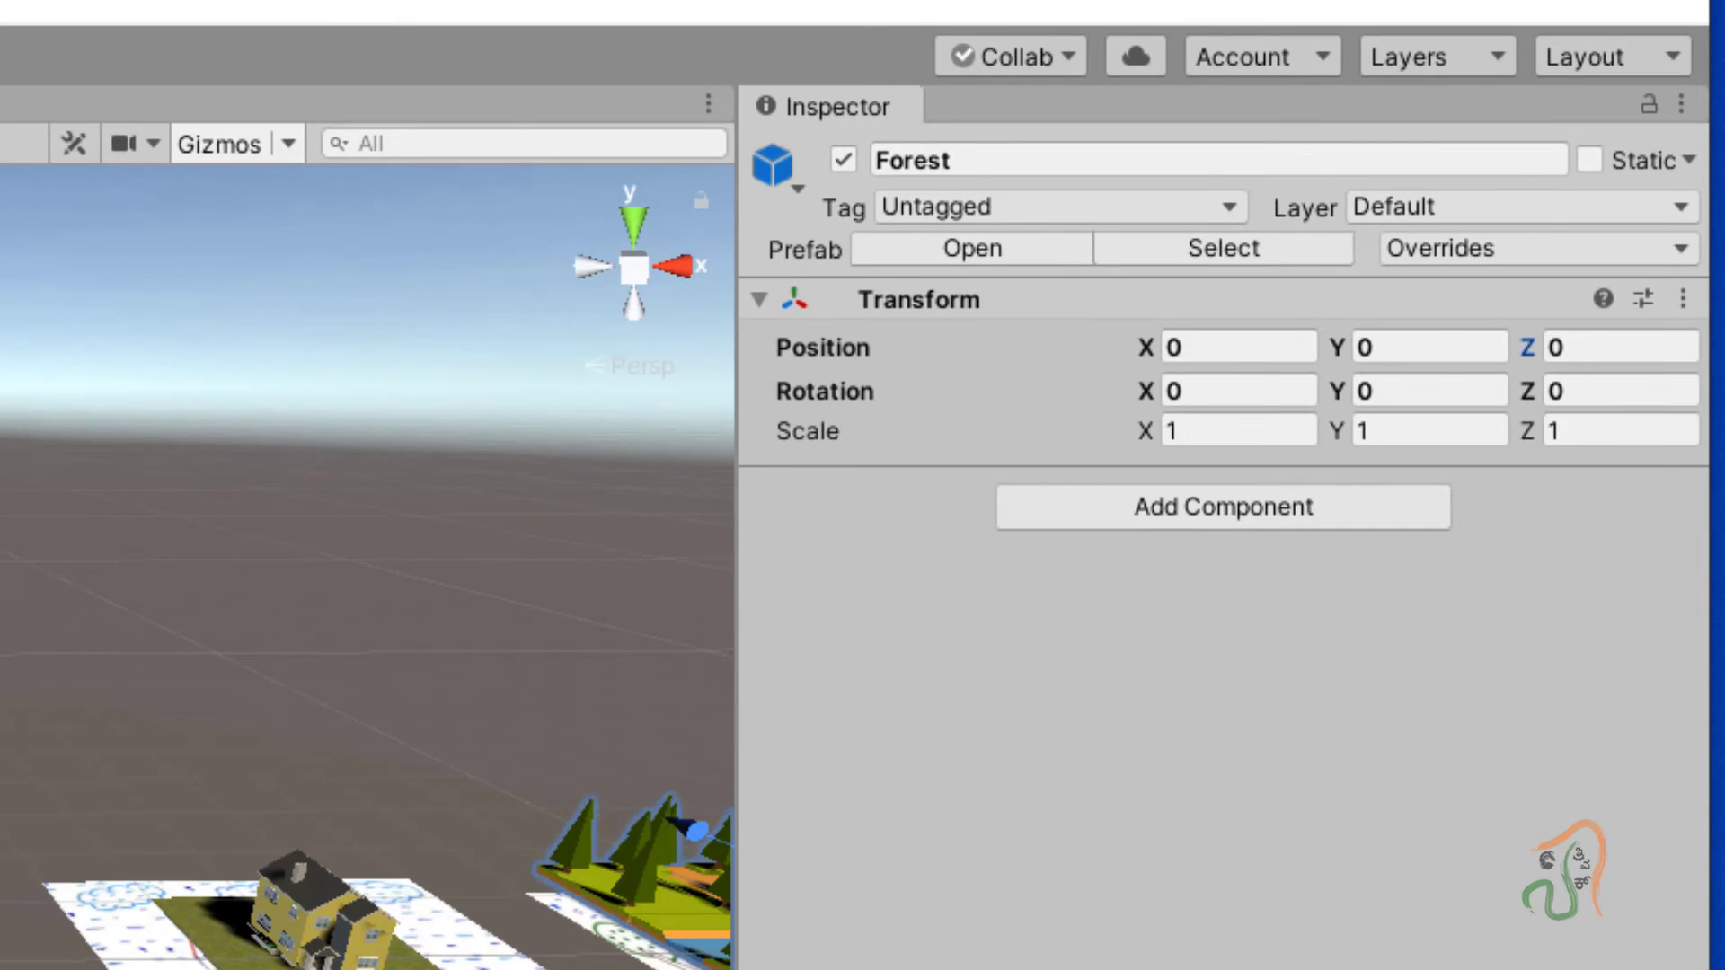
# Step: Scale the Forest object to X 0.5, Y 0.6, Z 0.5 and deselect it
pyautogui.moveTo(360, 584); pyautogui.dragTo(18, 575, button='middle')
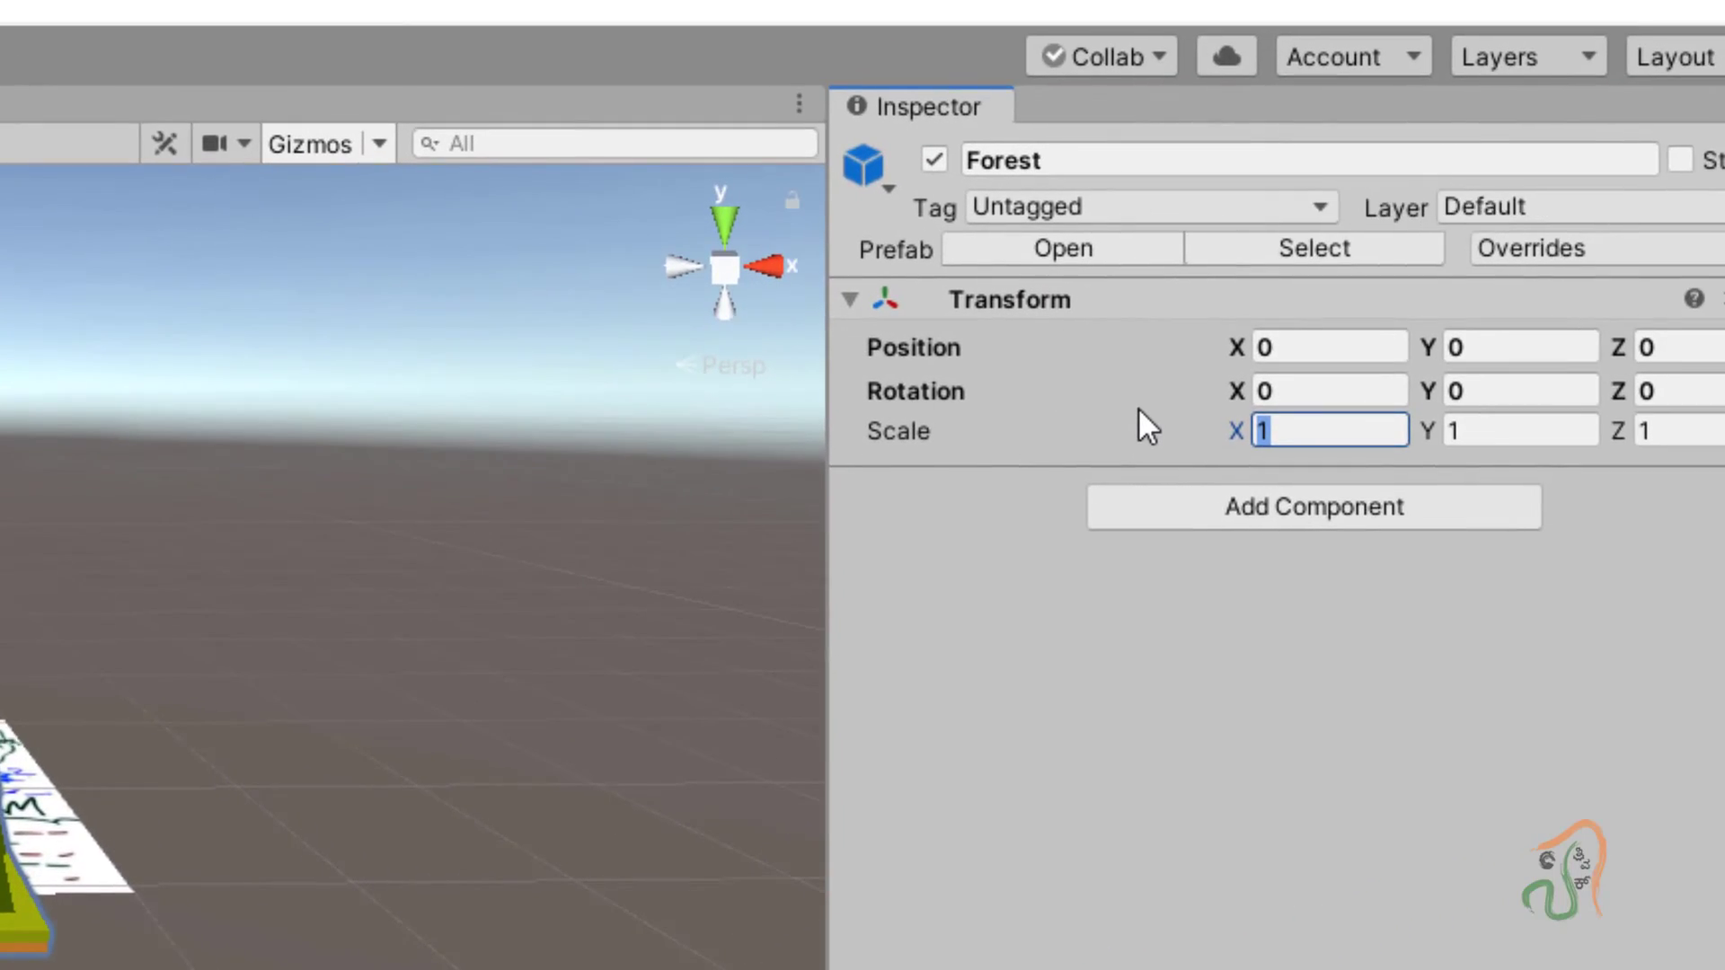
pyautogui.write('.5')
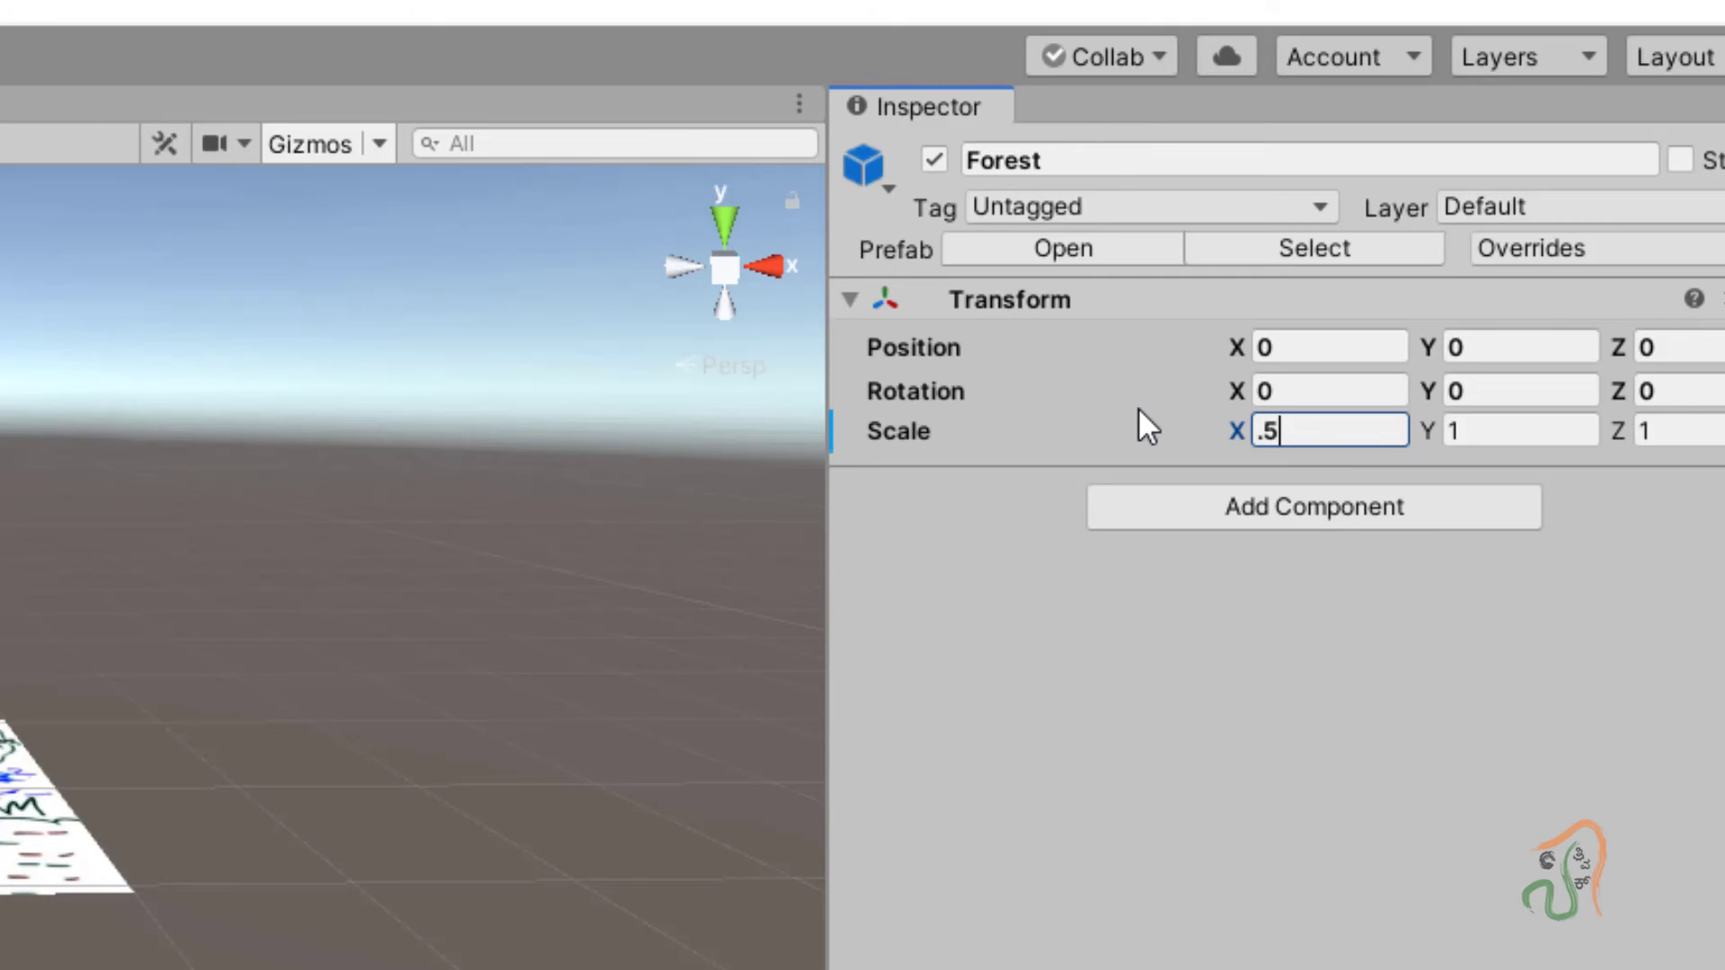
pyautogui.press('Tab')
pyautogui.write('.6')
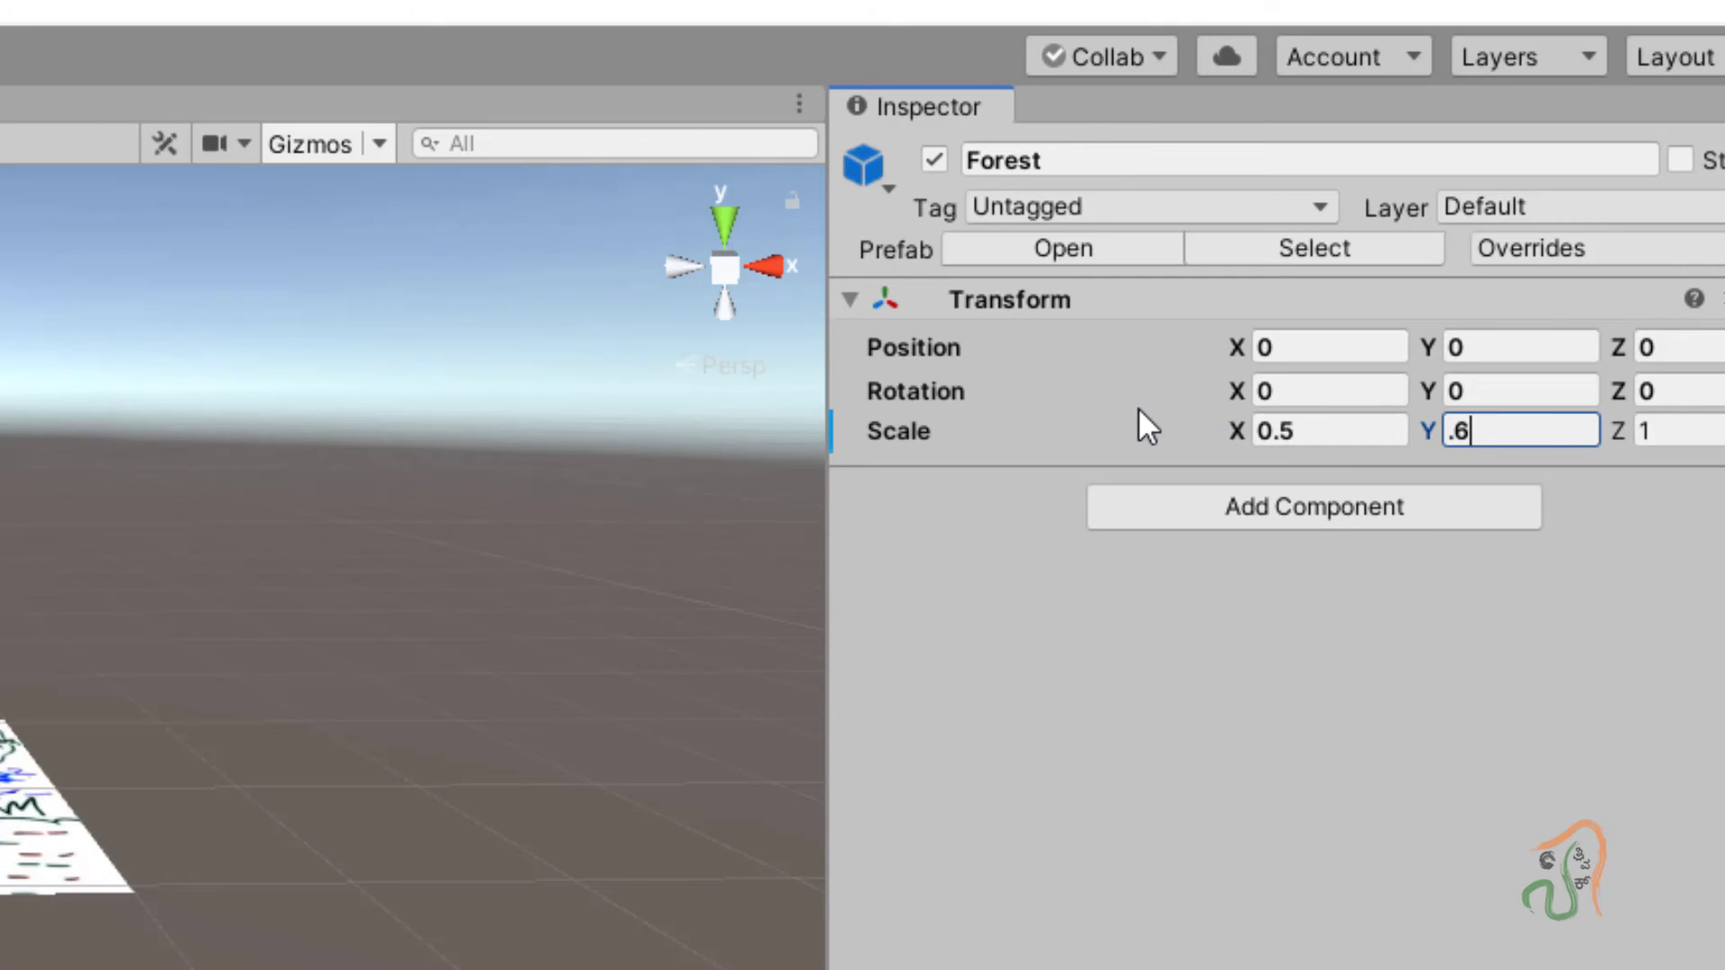
pyautogui.press('Tab')
pyautogui.write('.5')
pyautogui.press('Return')
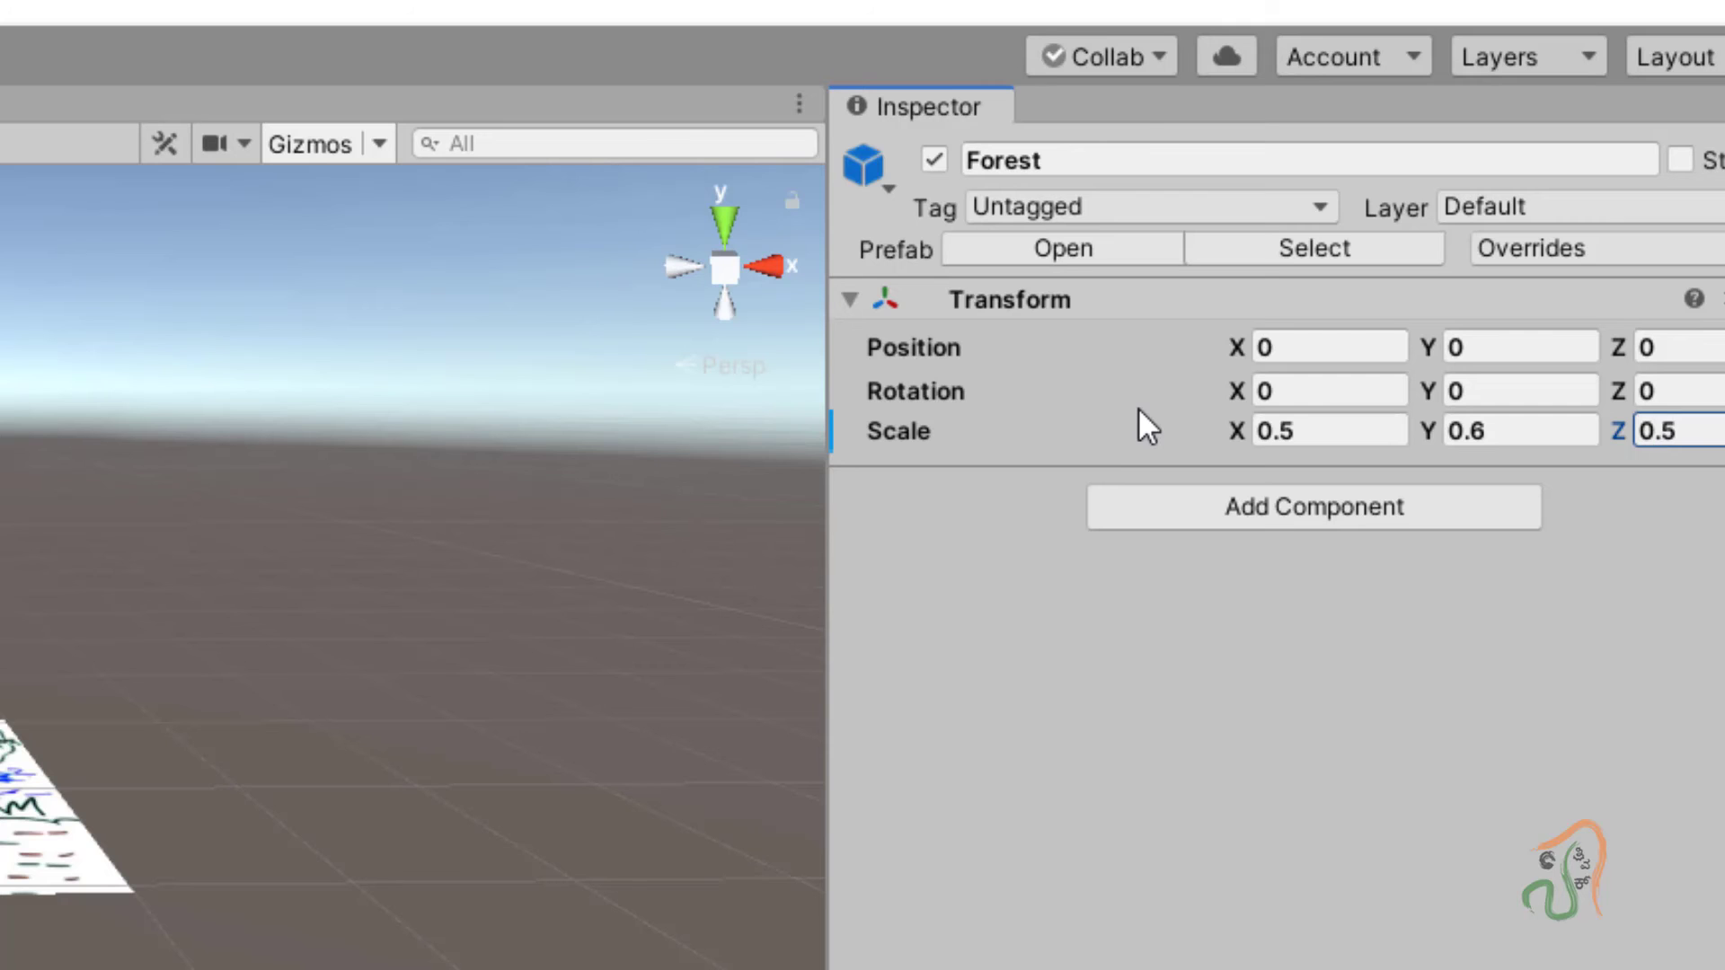
pyautogui.click(442, 821)
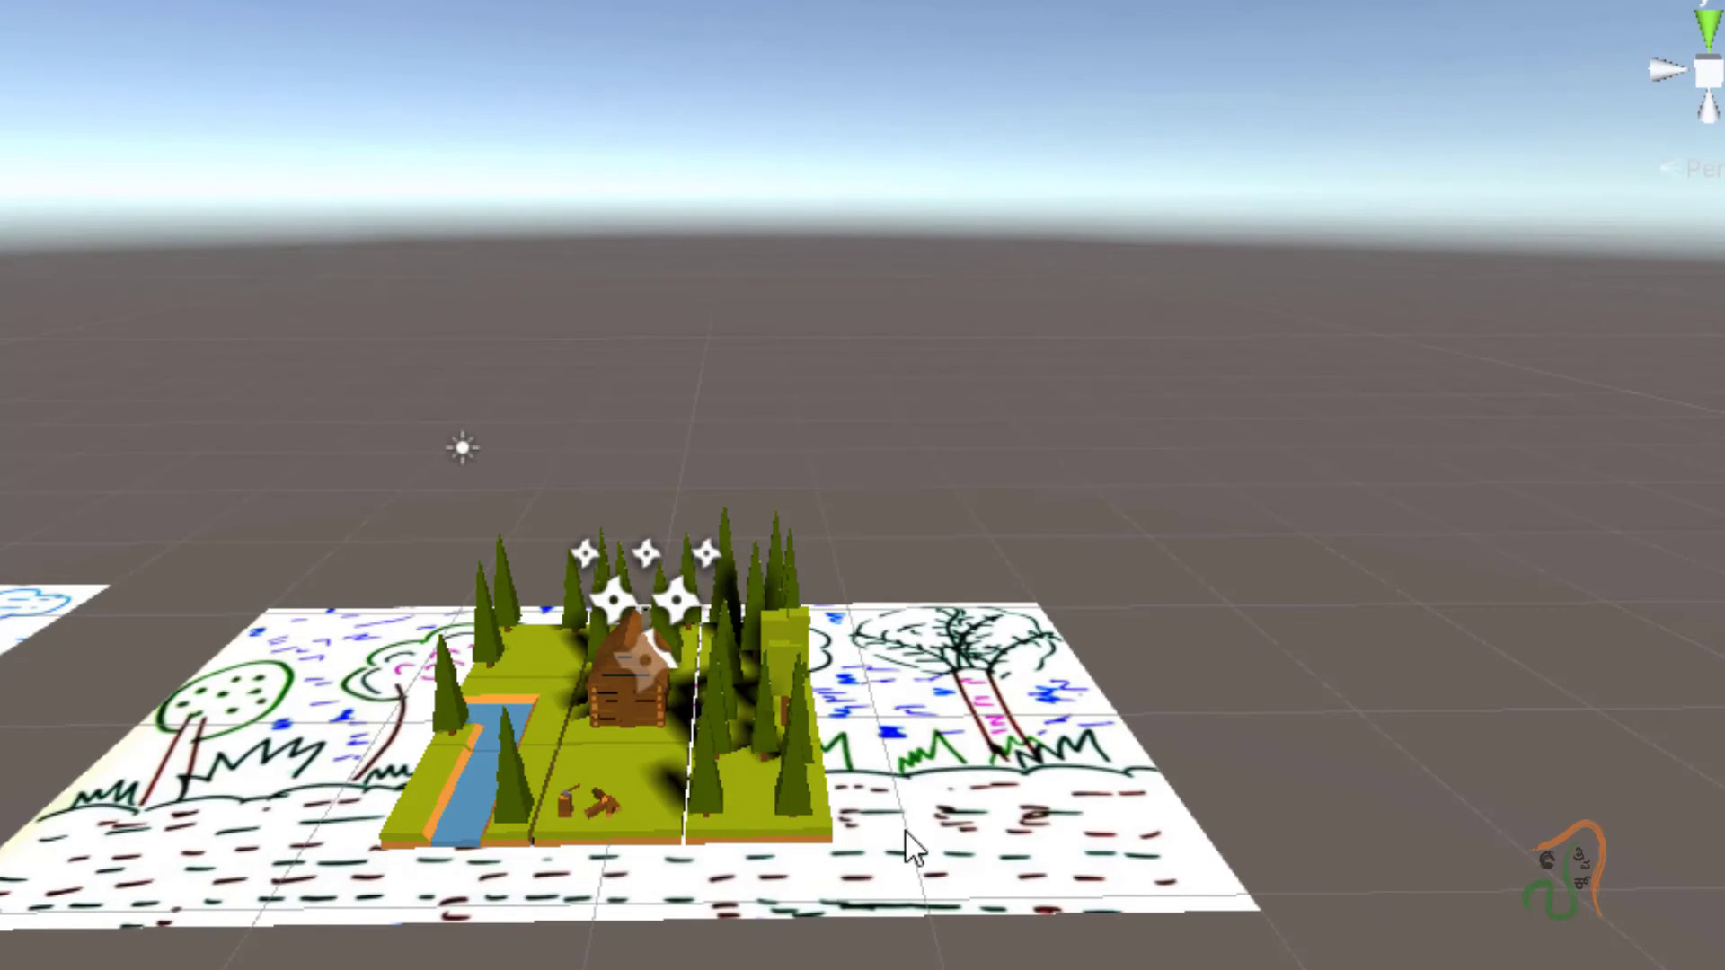
# Step: Set the Forest object's scale to X 0.8, Y 0.8, Z 0.8 so it covers more of its image target
pyautogui.click(0, 236)
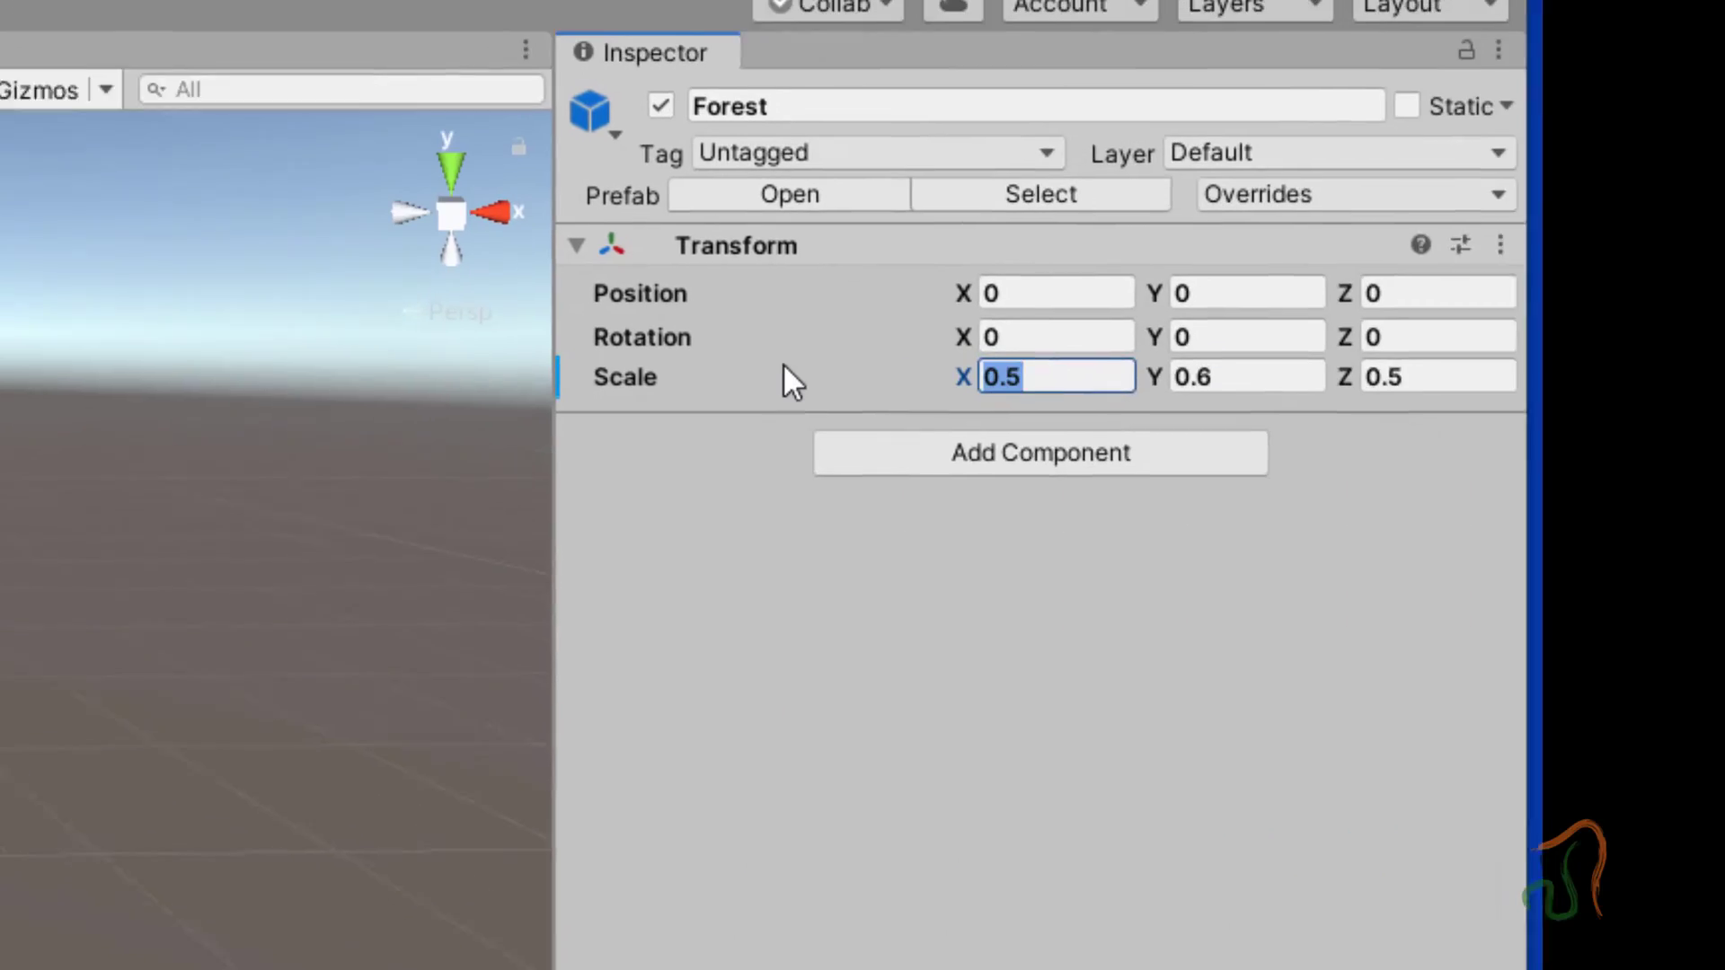
pyautogui.write('.8')
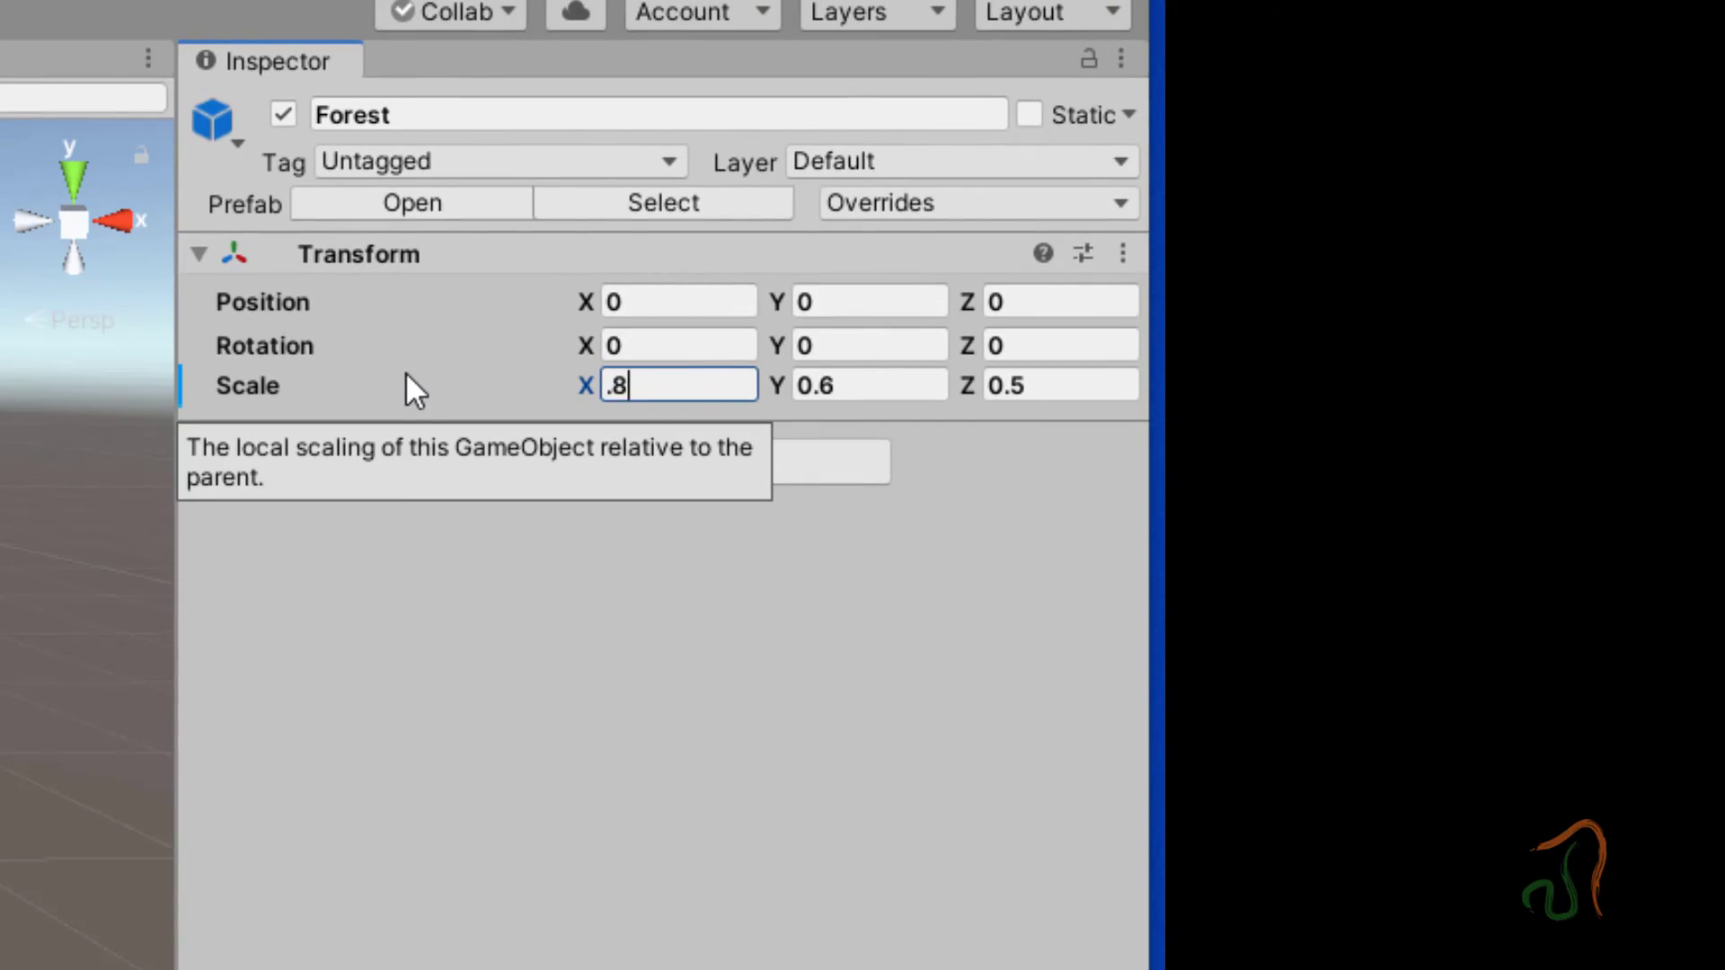
pyautogui.press('Tab')
pyautogui.write('.')
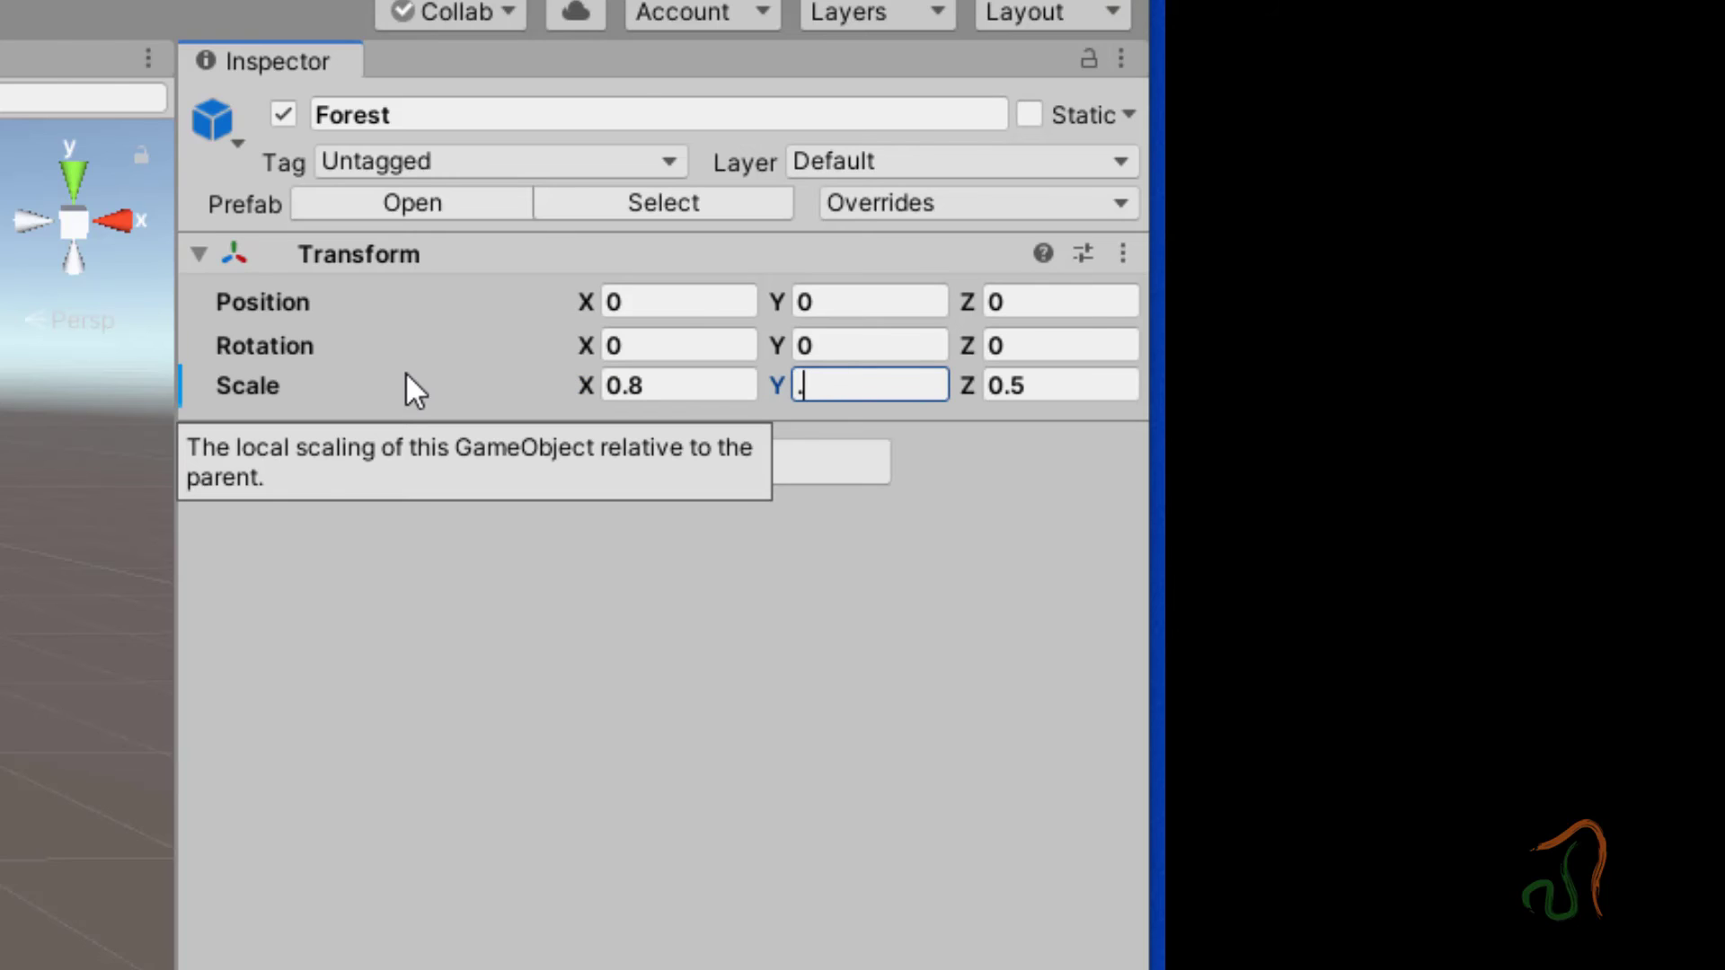
pyautogui.write('8')
pyautogui.press('Tab')
pyautogui.write('.8')
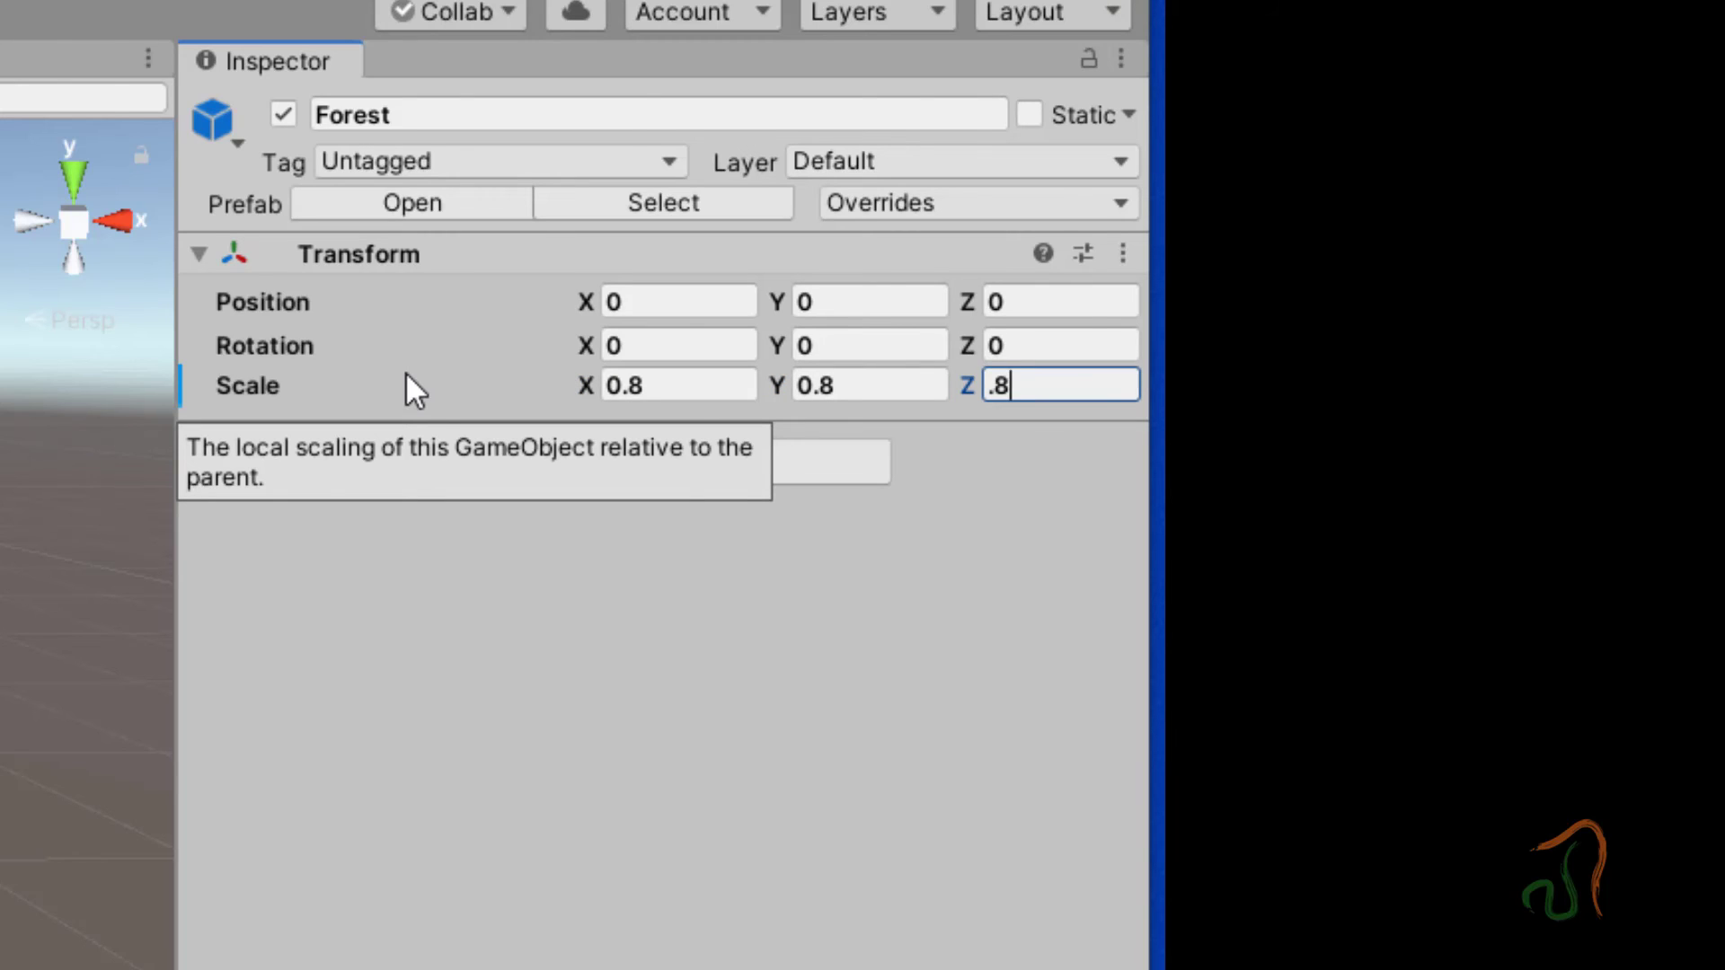
pyautogui.press('Return')
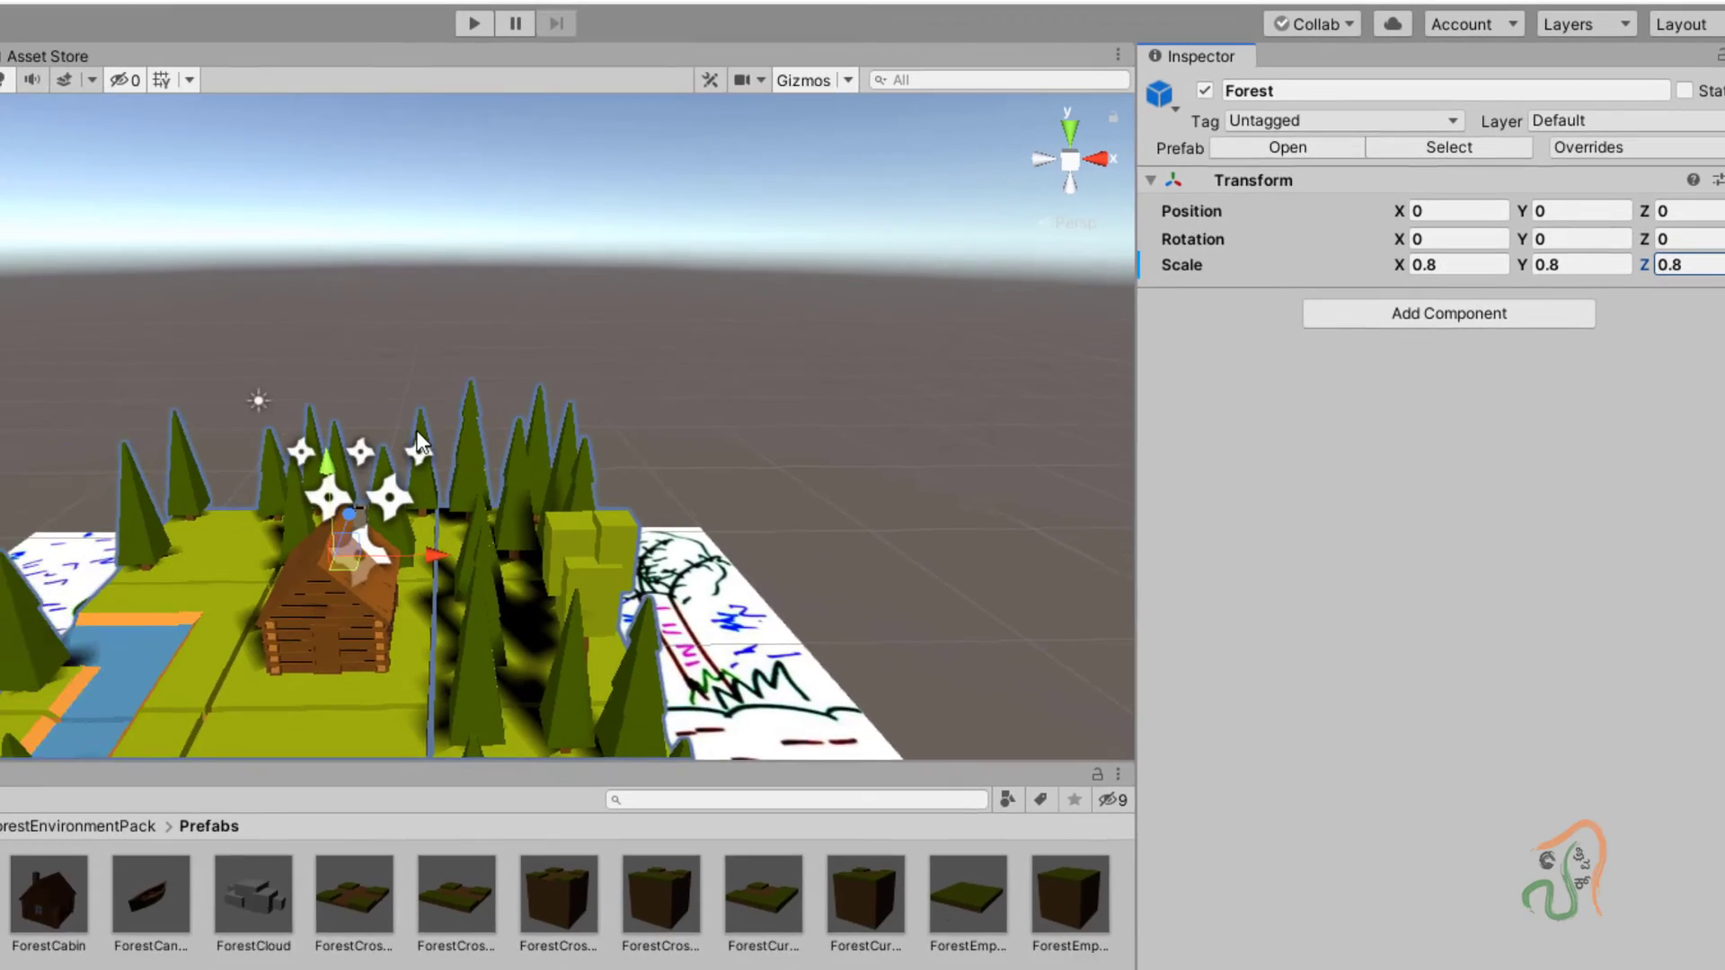
# Step: Save the ARbook_scene with the resized Forest object
pyautogui.scroll(-3, 417, 430)
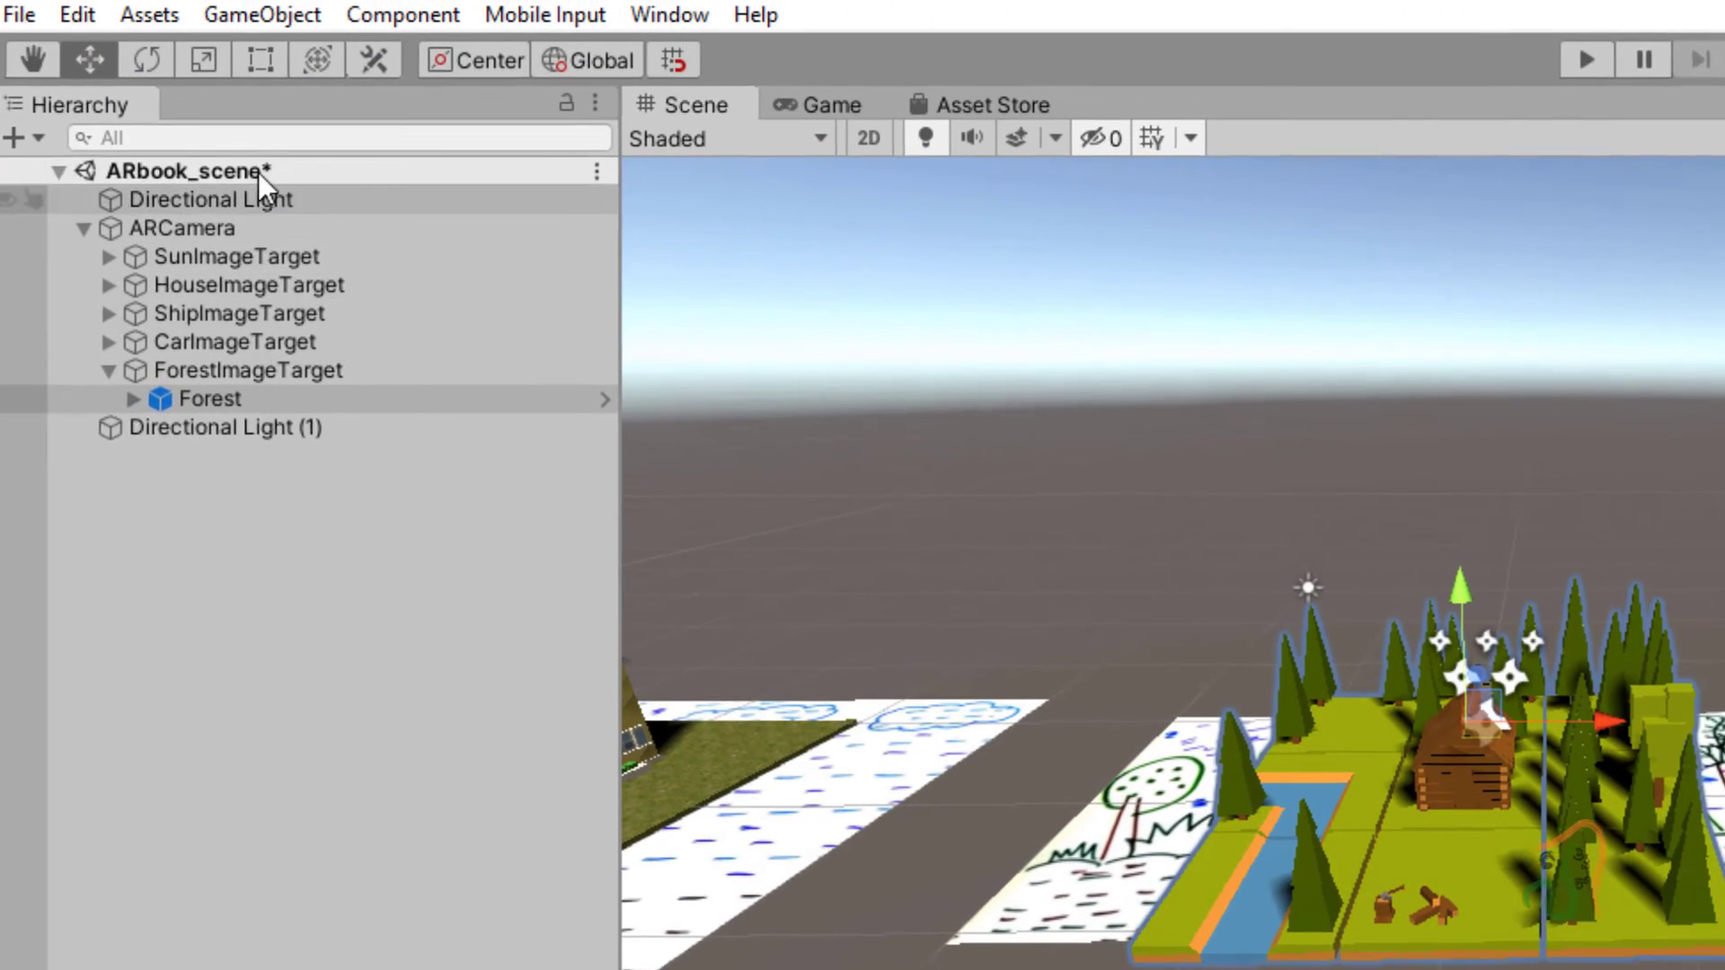
pyautogui.click(21, 15)
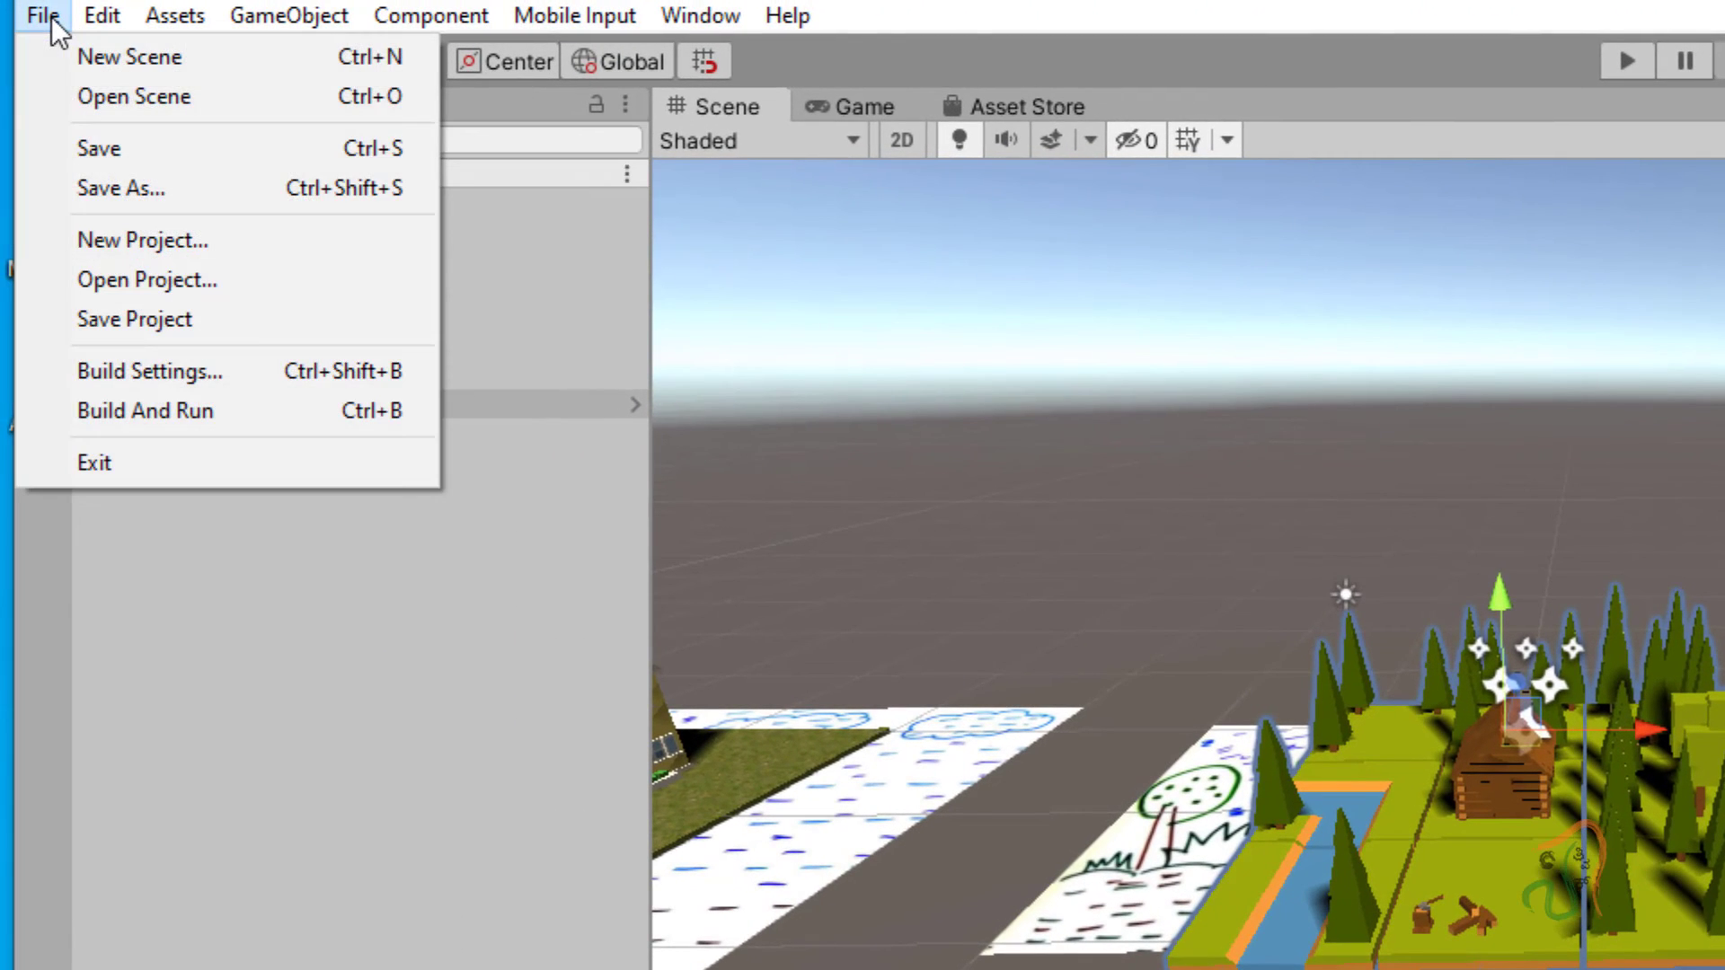
pyautogui.click(56, 144)
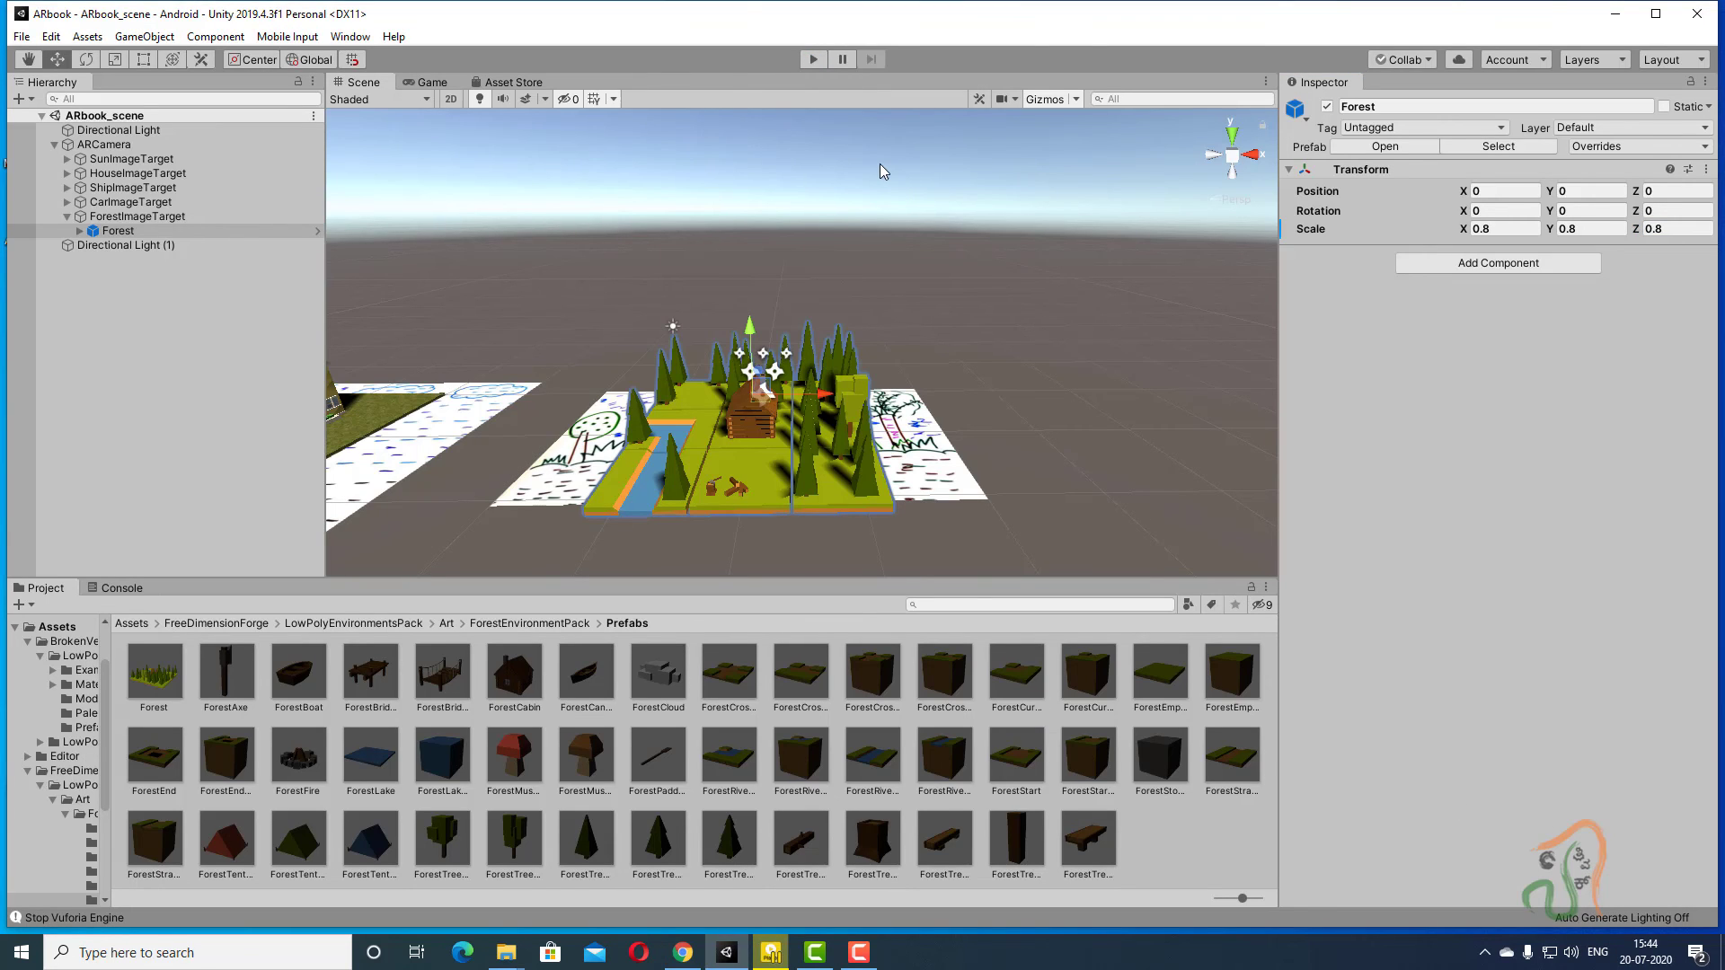
# Step: Test the forest image target in Play mode with the camera feed, stop playback and save the scene again
pyautogui.click(810, 59)
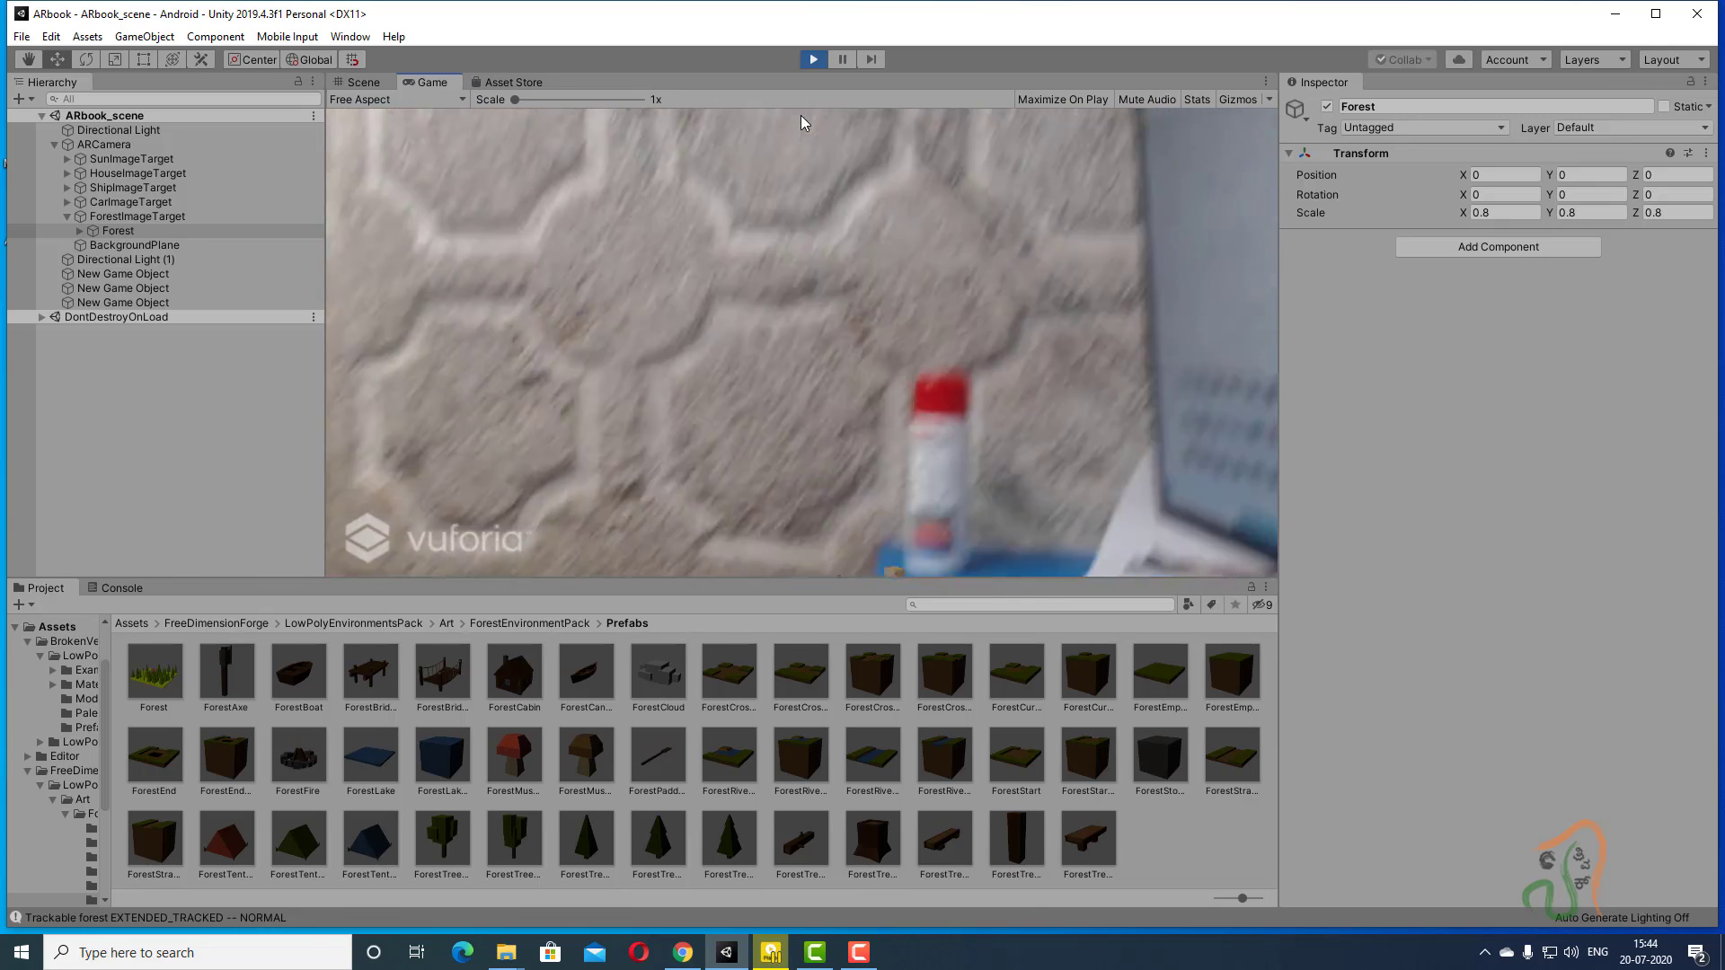
pyautogui.click(813, 60)
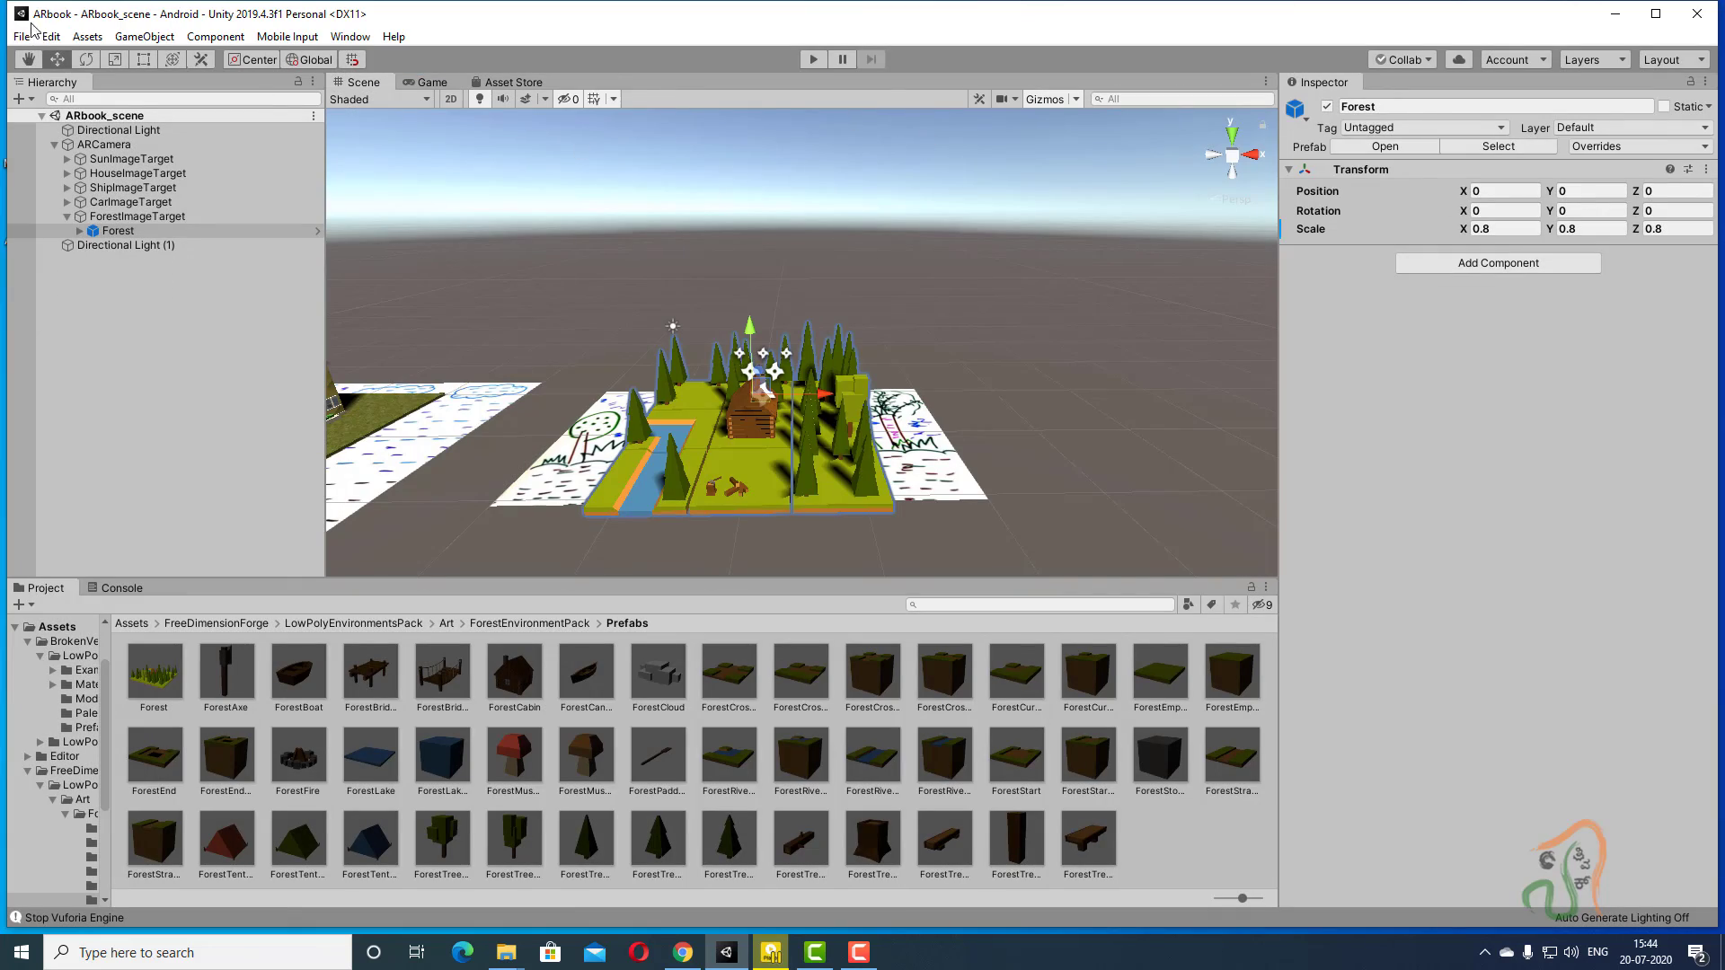
pyautogui.click(23, 36)
pyautogui.click(77, 101)
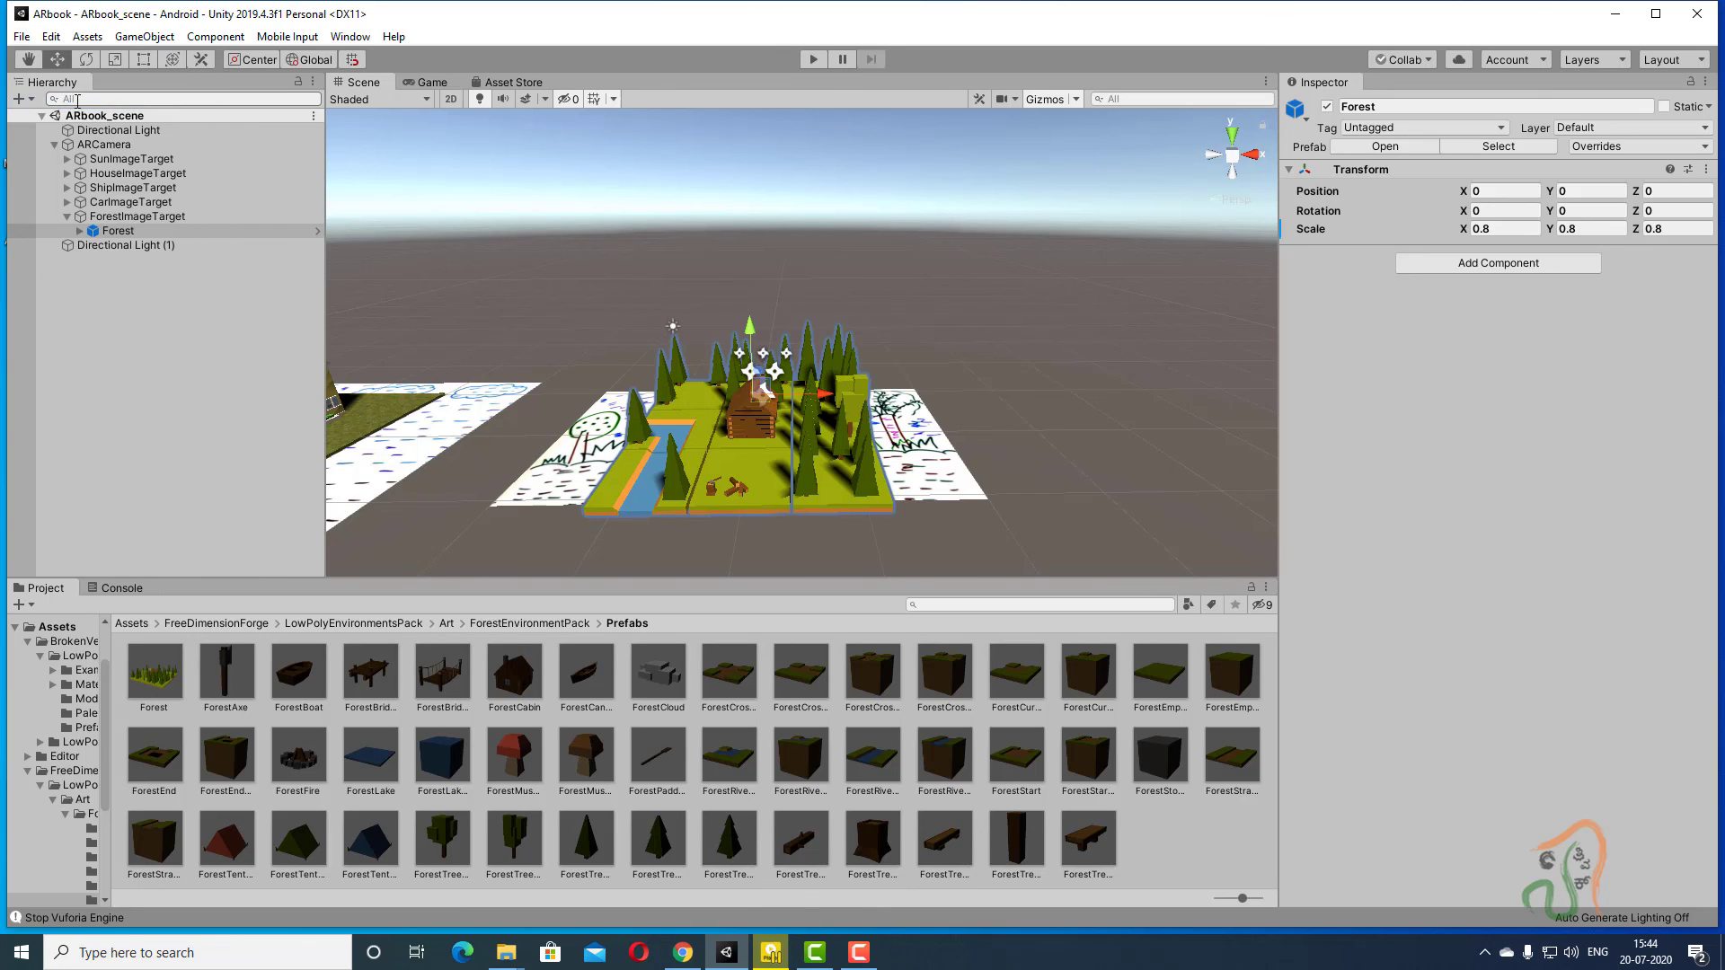